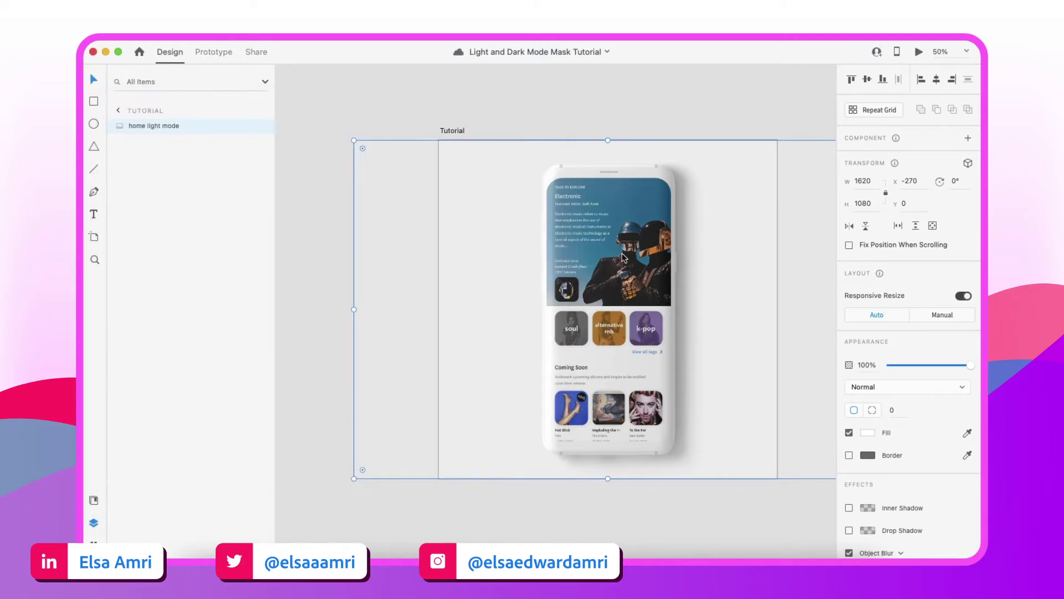
# Duplicate the home light mode image, replace the copy's picture with home dark mode.png, and toggle its visibility to compare both modes.
pyautogui.hscroll(2, 621, 253)
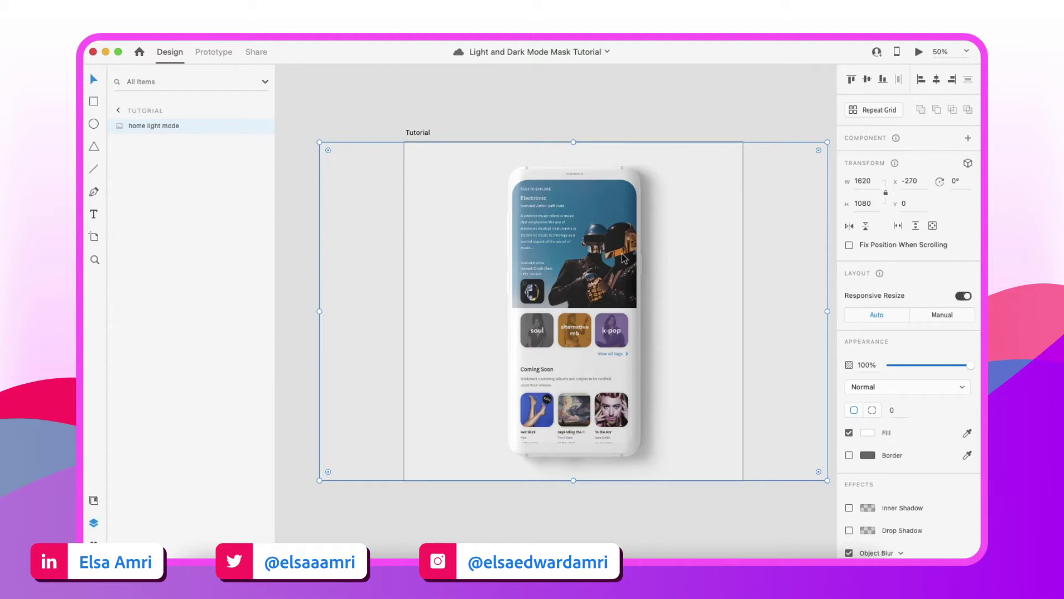
pyautogui.press('super+d')
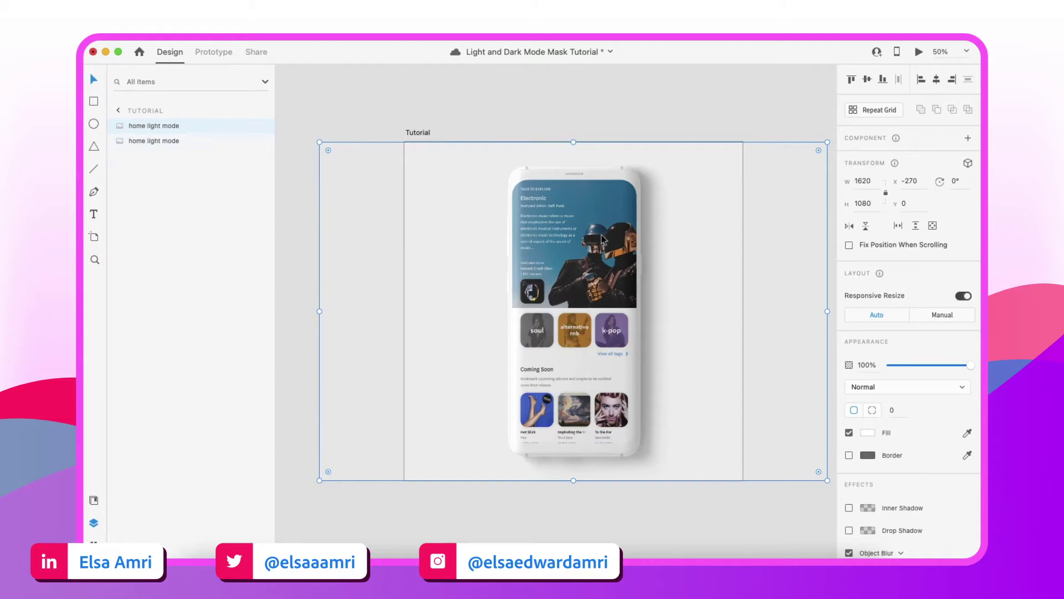
pyautogui.click(194, 561)
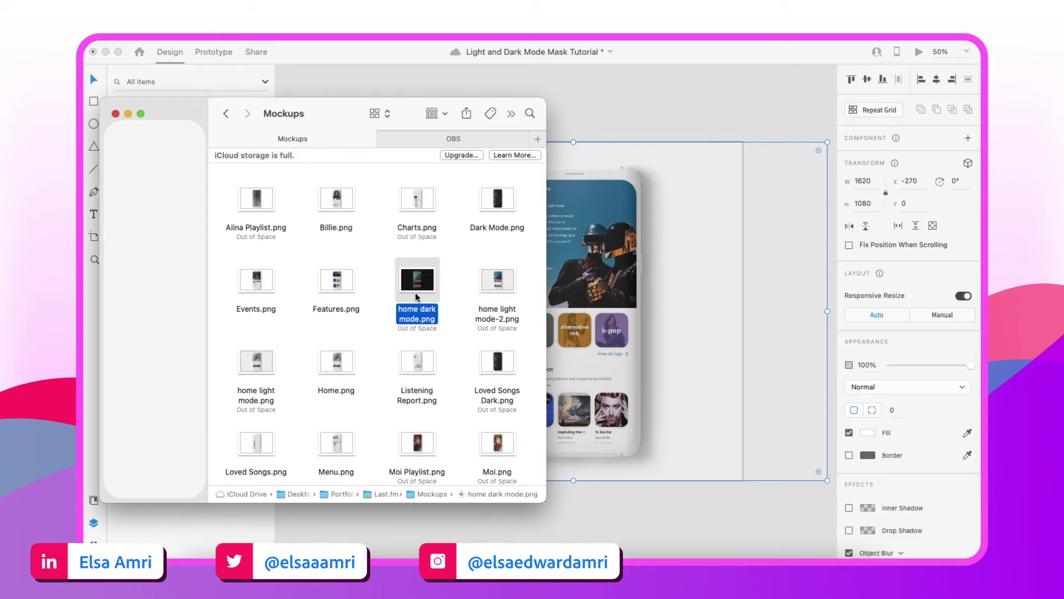
pyautogui.moveTo(415, 292); pyautogui.dragTo(610, 265)
pyautogui.click(673, 109)
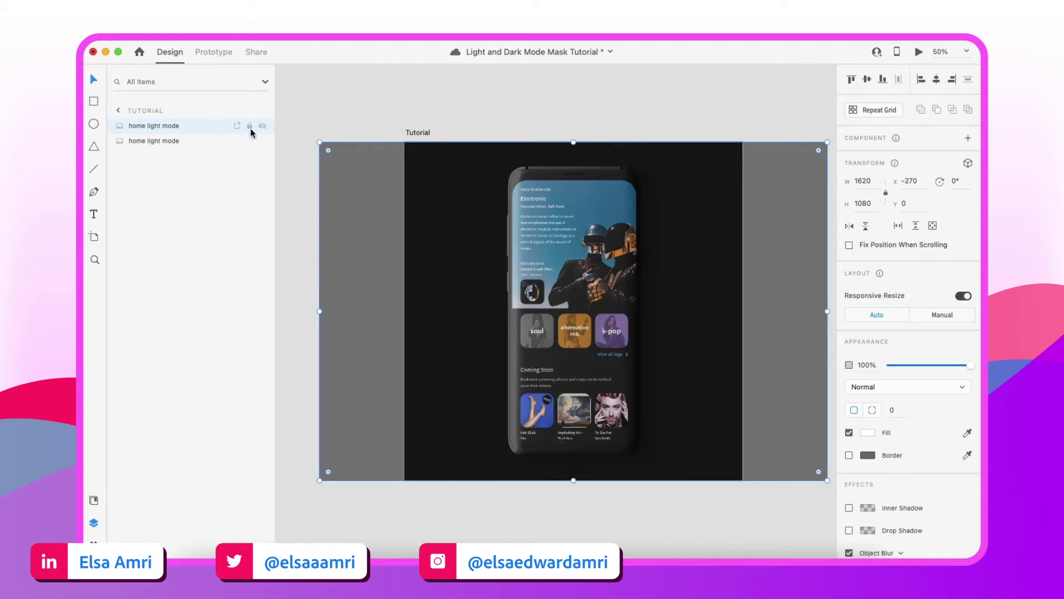
pyautogui.click(262, 127)
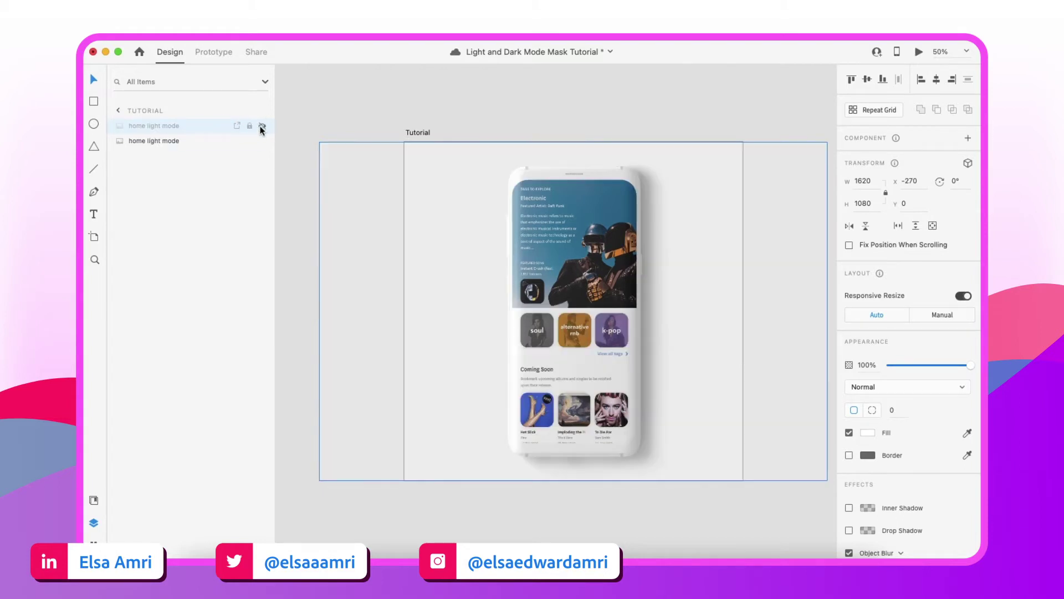
pyautogui.click(262, 126)
# Rename the duplicated image layer holding the dark mockup as "home dark mode".
pyautogui.doubleClick(167, 126)
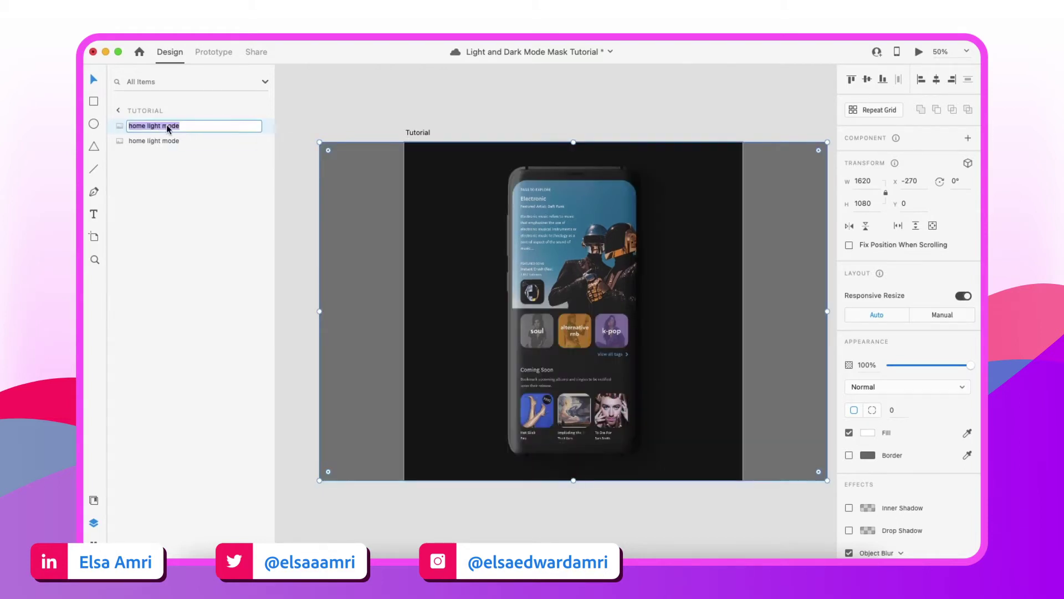
pyautogui.doubleClick(155, 127)
pyautogui.write('d Dar')
pyautogui.write('k')
pyautogui.press('Return')
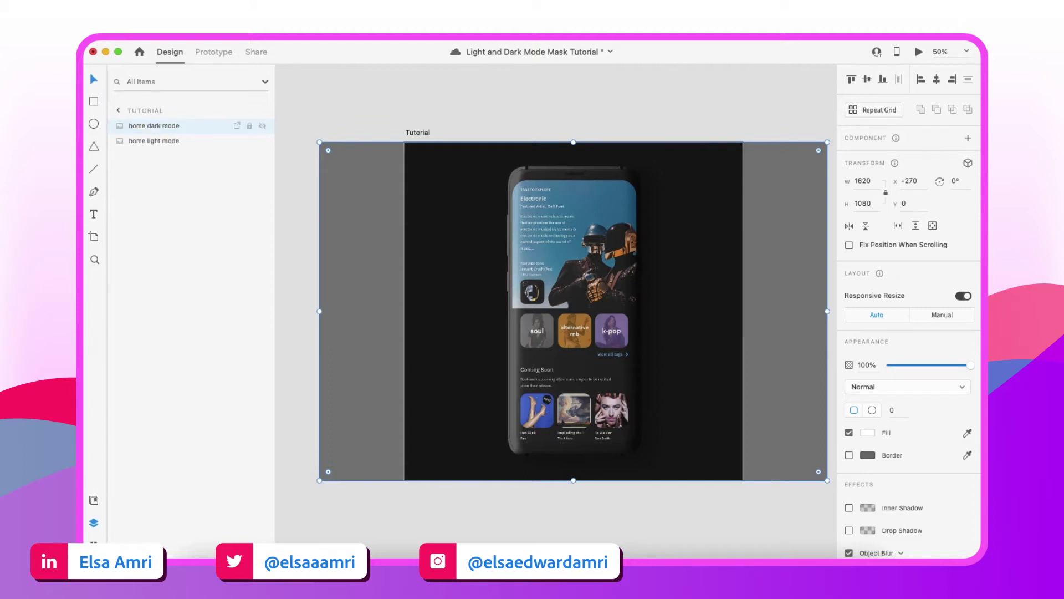
# Draw a circle about 165 px in diameter over the phone's lower right edge on the Tutorial artboard.
pyautogui.click(424, 83)
pyautogui.hscroll(2, 499, 183)
pyautogui.click(574, 238)
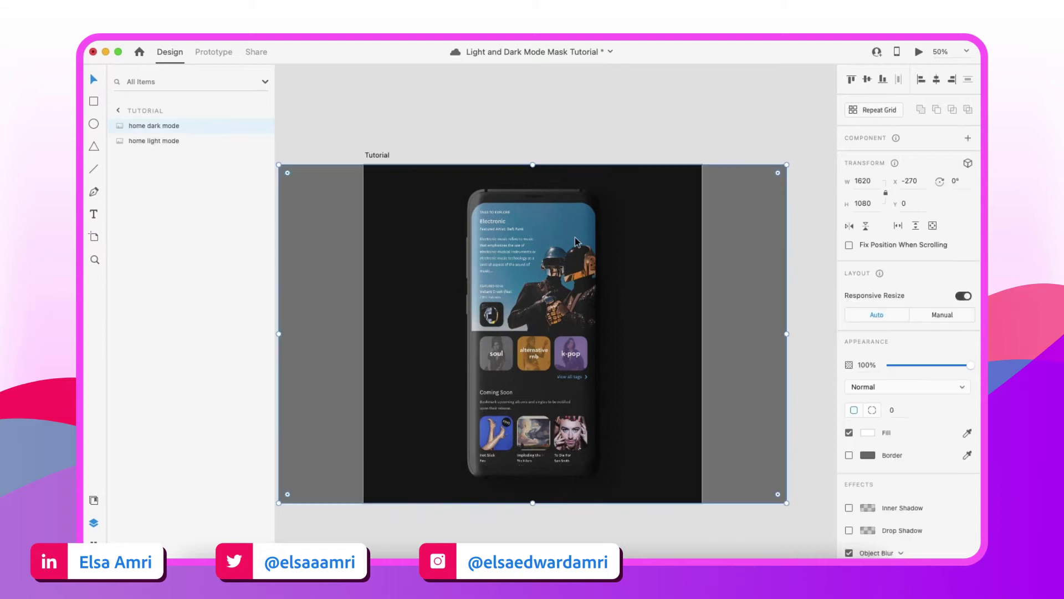
pyautogui.scroll(-2, 575, 241)
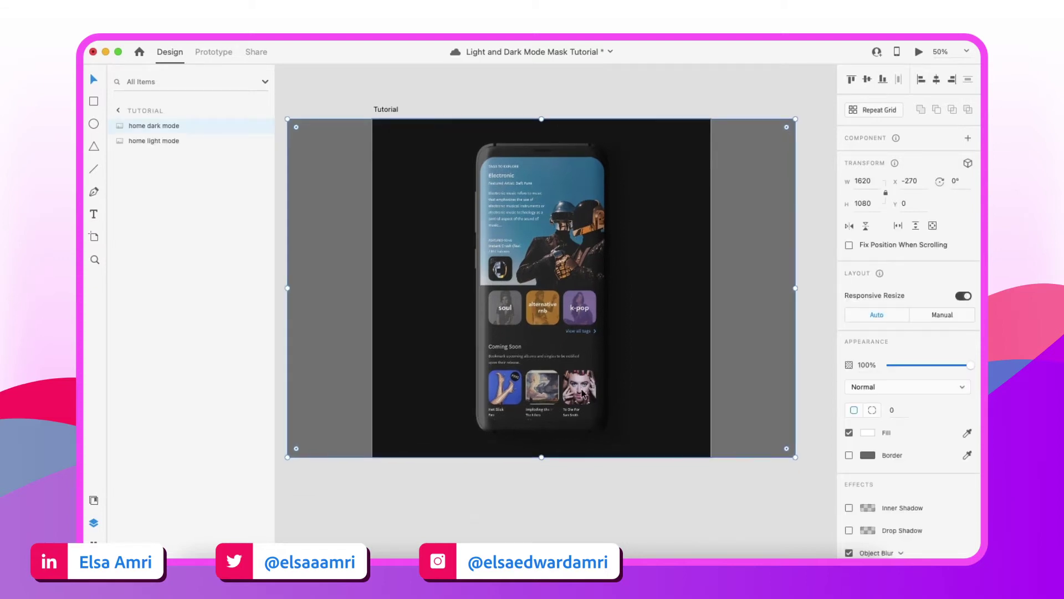
pyautogui.click(551, 490)
pyautogui.scroll(3, 588, 344)
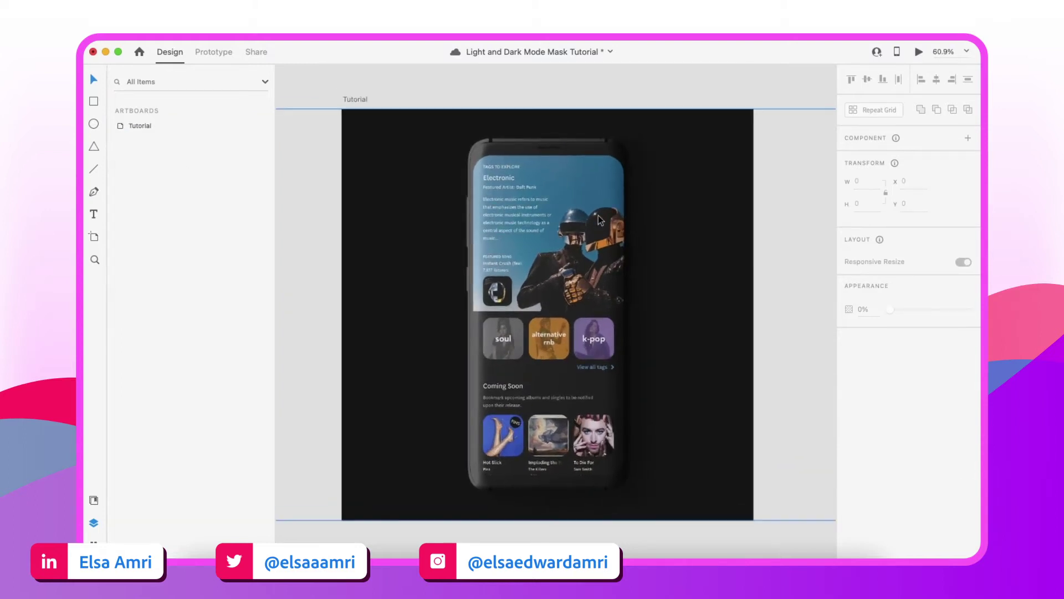
pyautogui.click(94, 124)
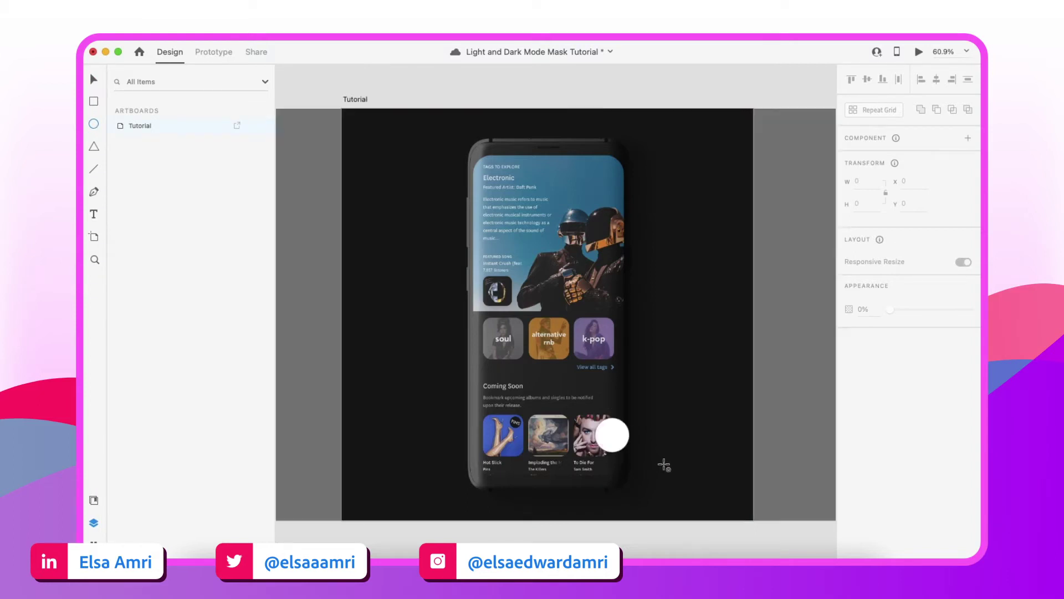
pyautogui.moveTo(595, 417); pyautogui.dragTo(682, 480)
# Move the white circle up and inward to about X 615, Y 721 and remove its border.
pyautogui.scroll(3, 645, 466)
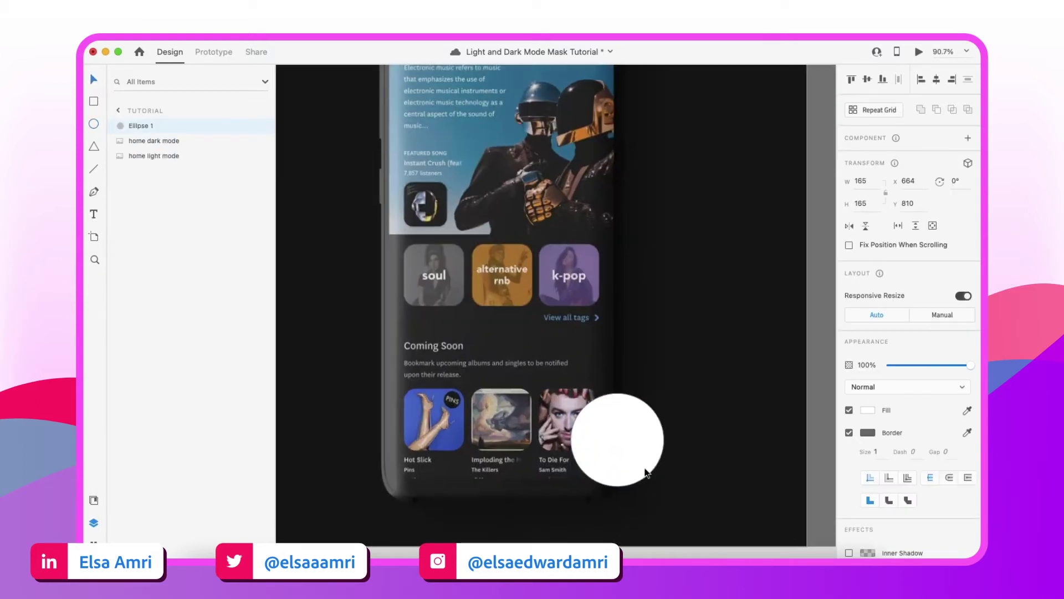
pyautogui.moveTo(614, 435)
pyautogui.mouseDown()
pyautogui.moveTo(581, 379)
pyautogui.moveTo(585, 390)
pyautogui.moveTo(617, 377)
pyautogui.mouseUp()
pyautogui.hscroll(-1, 587, 387)
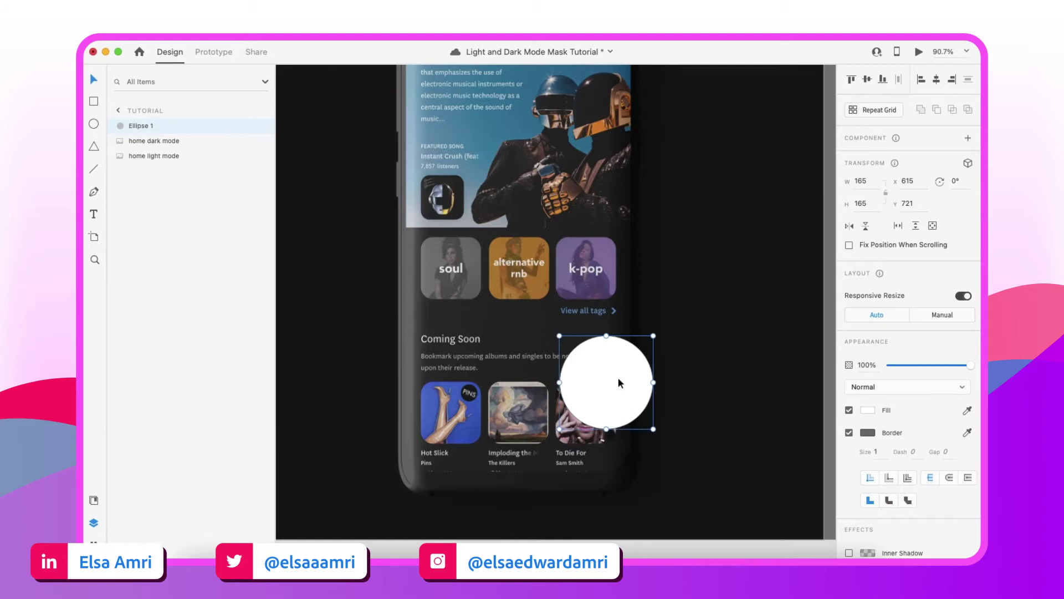
pyautogui.scroll(1, 613, 408)
pyautogui.press('super+0')
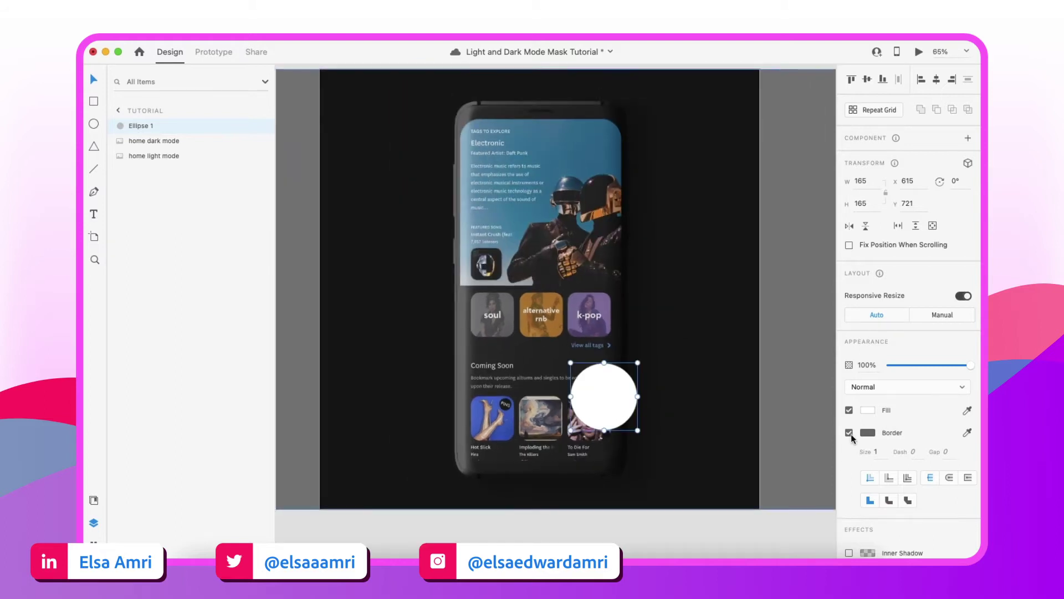
pyautogui.click(849, 432)
# Duplicate the white circle in place.
pyautogui.scroll(2, 589, 429)
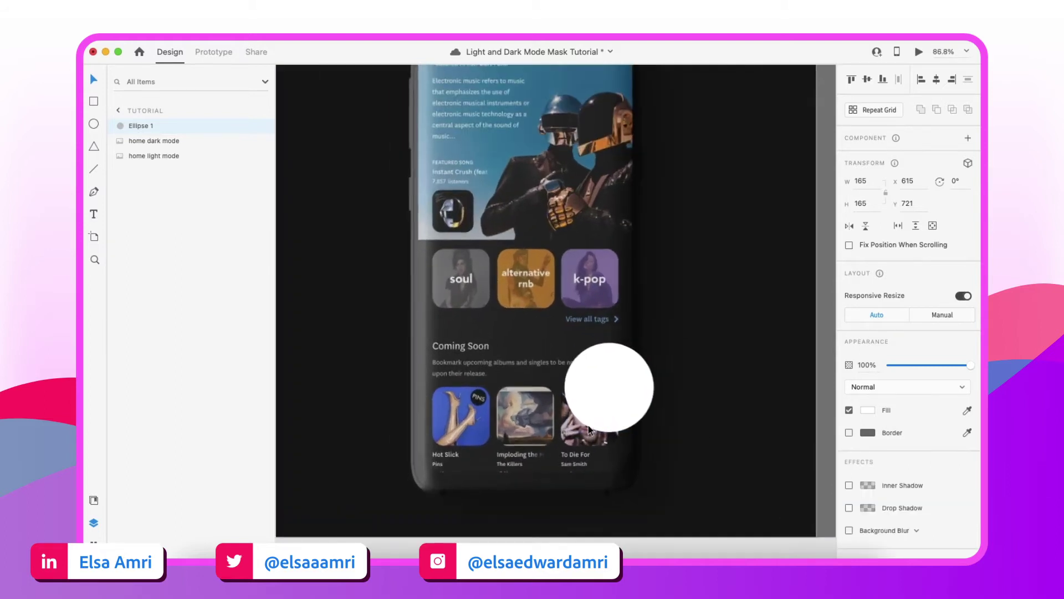
pyautogui.scroll(-2, 589, 429)
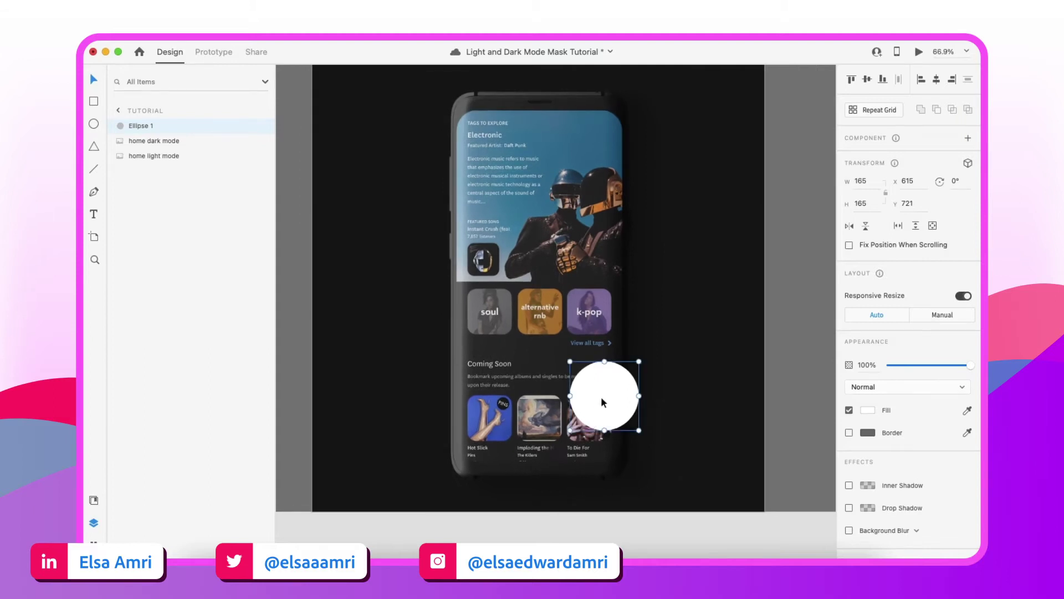
pyautogui.scroll(-2, 601, 396)
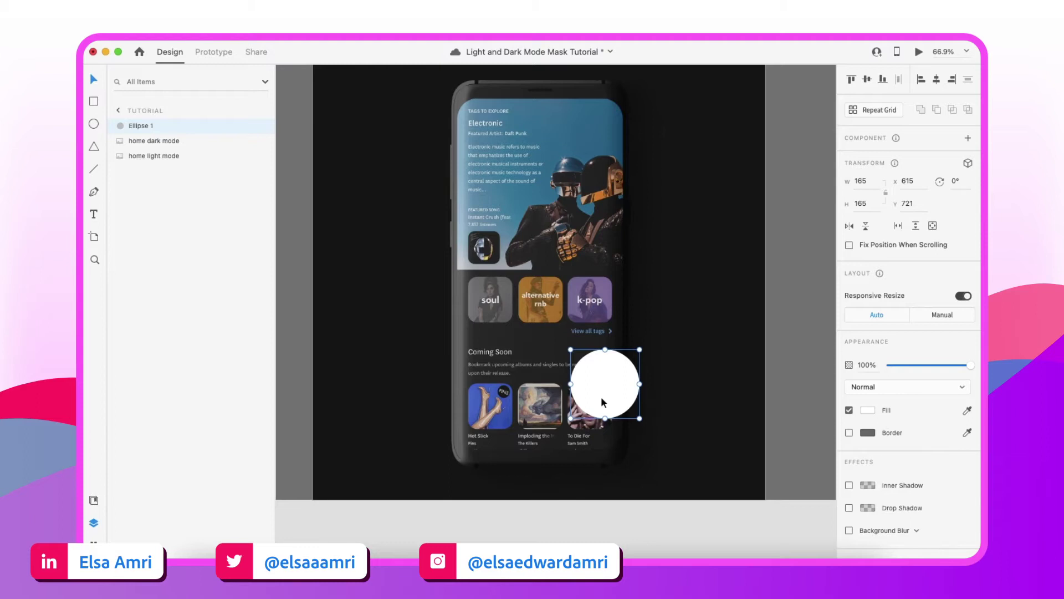
pyautogui.scroll(1, 601, 397)
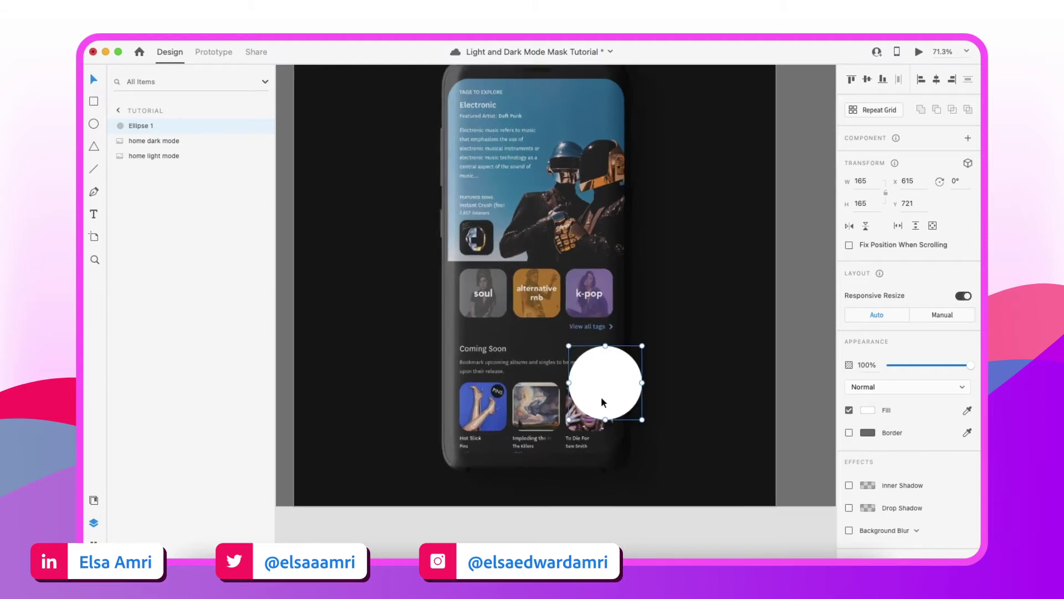
pyautogui.press('super+d')
pyautogui.scroll(5, 634, 396)
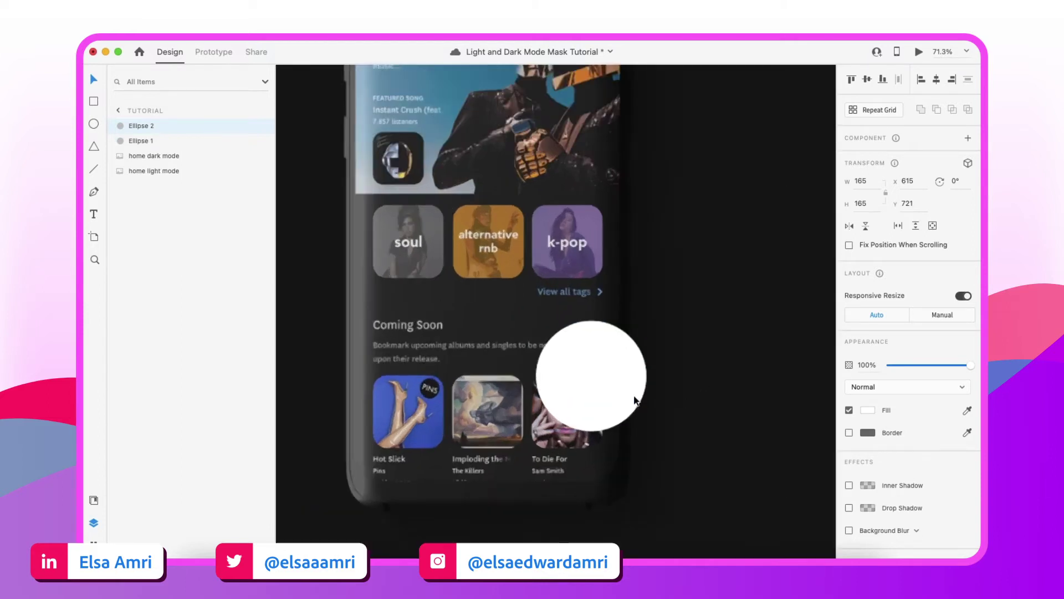
# Turn off the duplicate circle's fill and give it an outer stroke border of size 20.
pyautogui.click(849, 410)
pyautogui.click(848, 433)
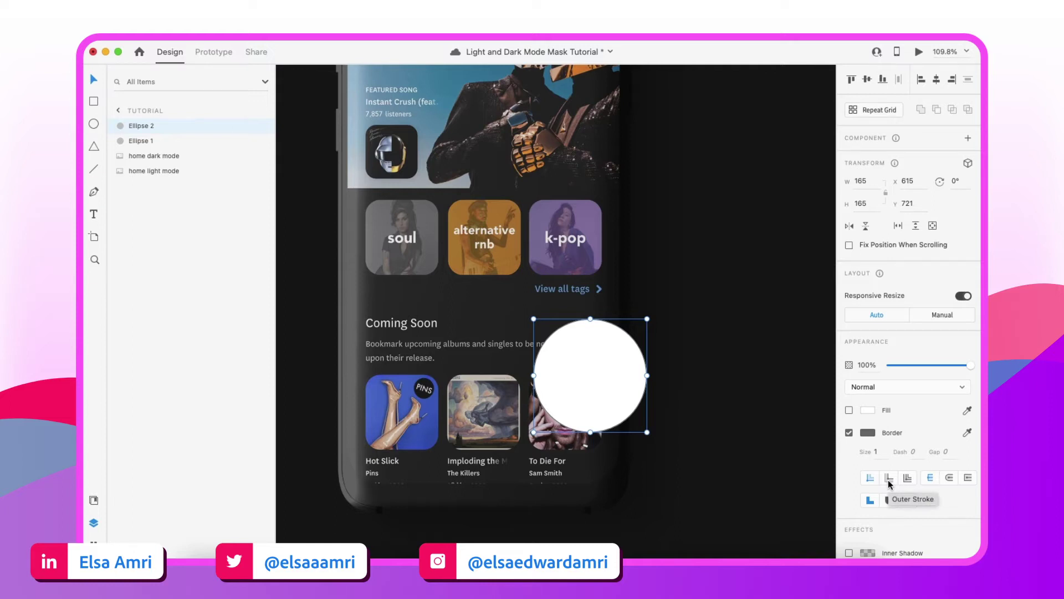
pyautogui.click(889, 480)
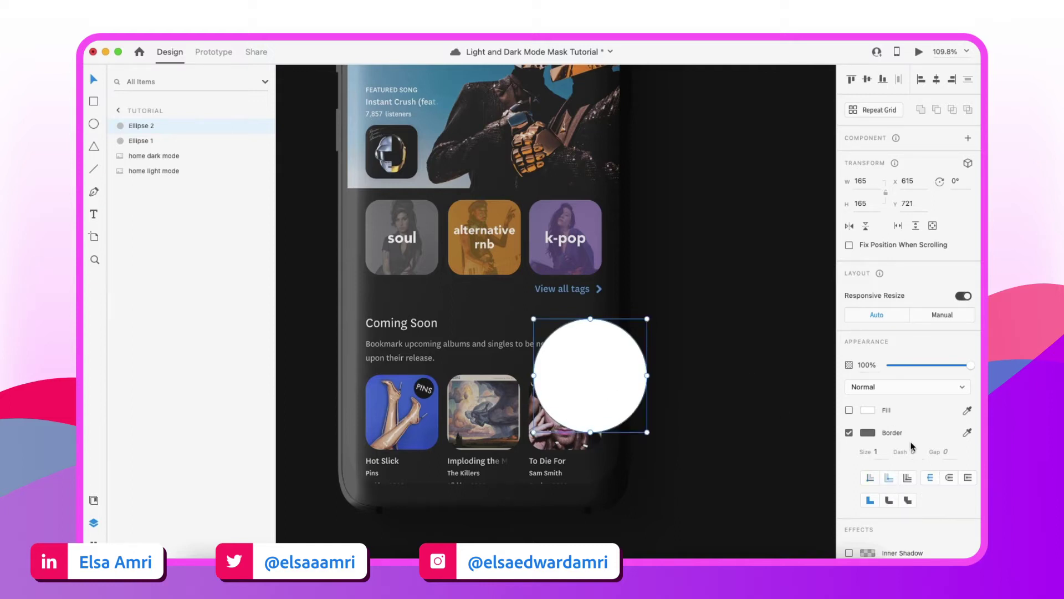
pyautogui.click(880, 453)
pyautogui.write('20')
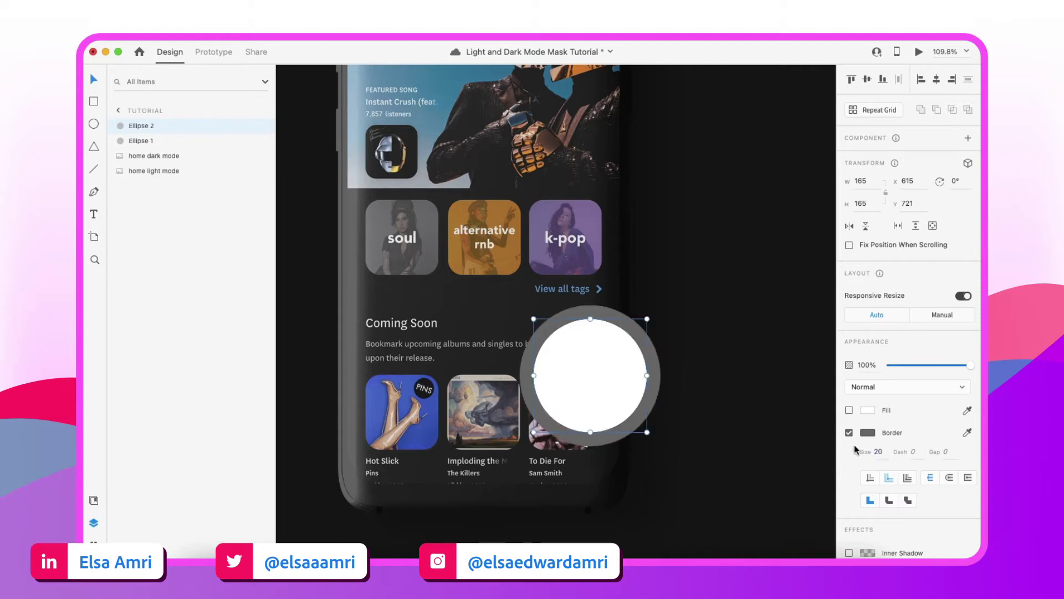
# Shrink the bordered ring from its centre to about 163 px so it slightly overlaps the white circle, comparing both outlines.
pyautogui.scroll(5, 604, 348)
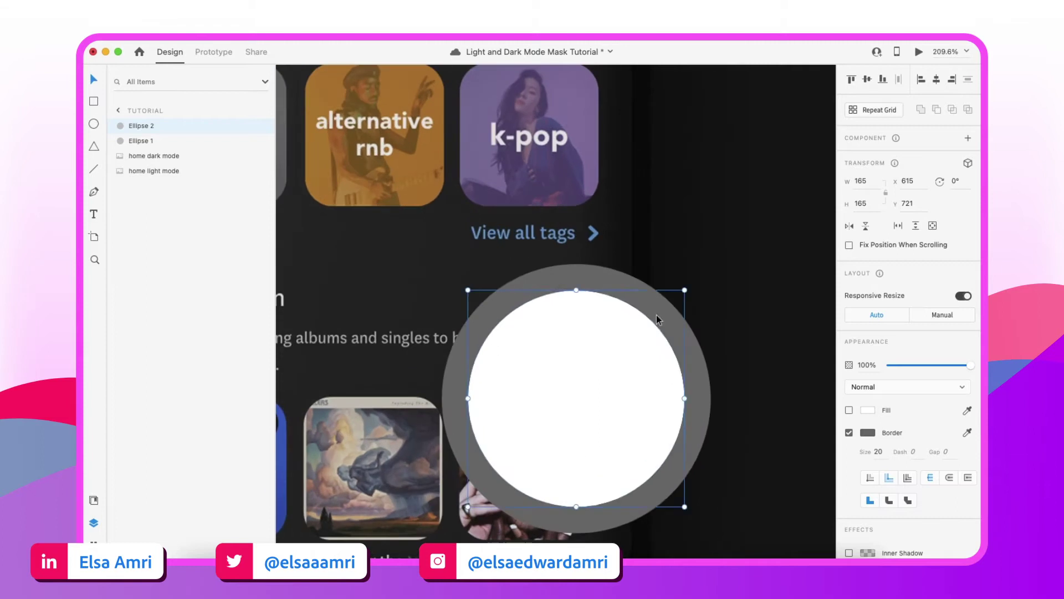
pyautogui.scroll(4, 656, 319)
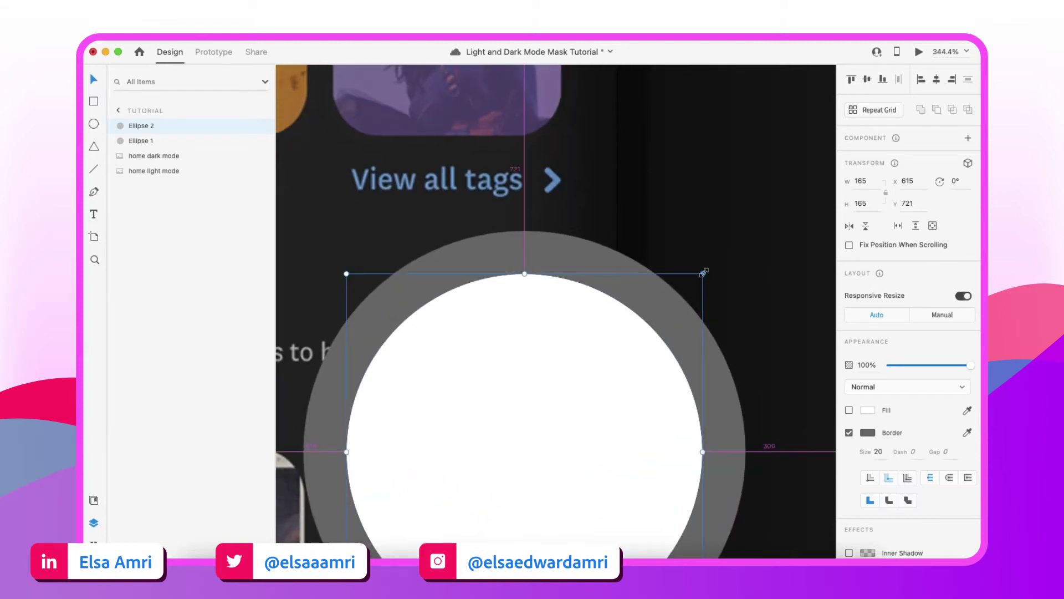
pyautogui.moveTo(703, 272); pyautogui.dragTo(700, 276)
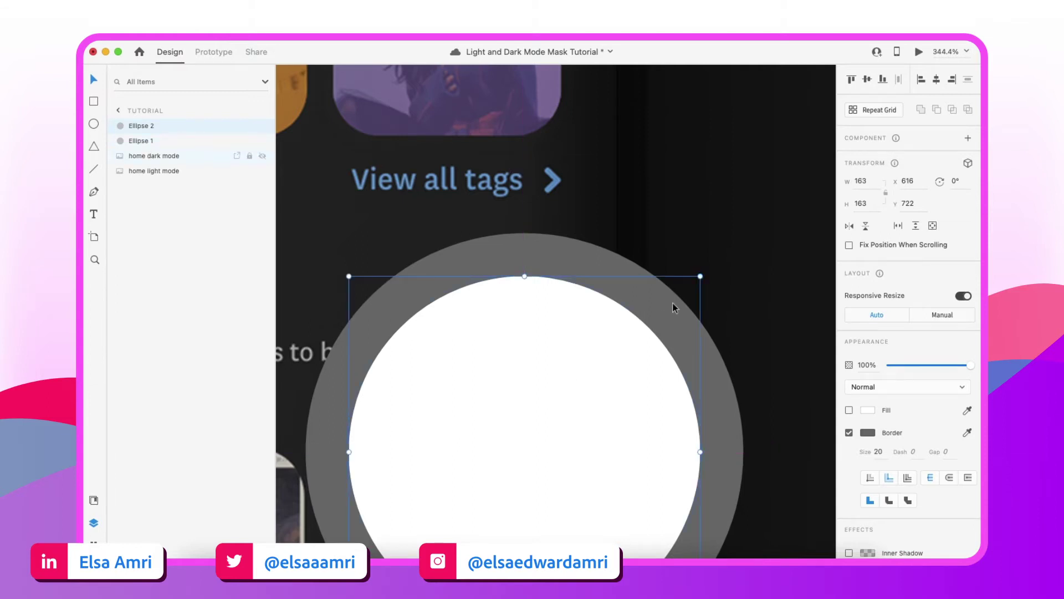
pyautogui.scroll(8, 673, 303)
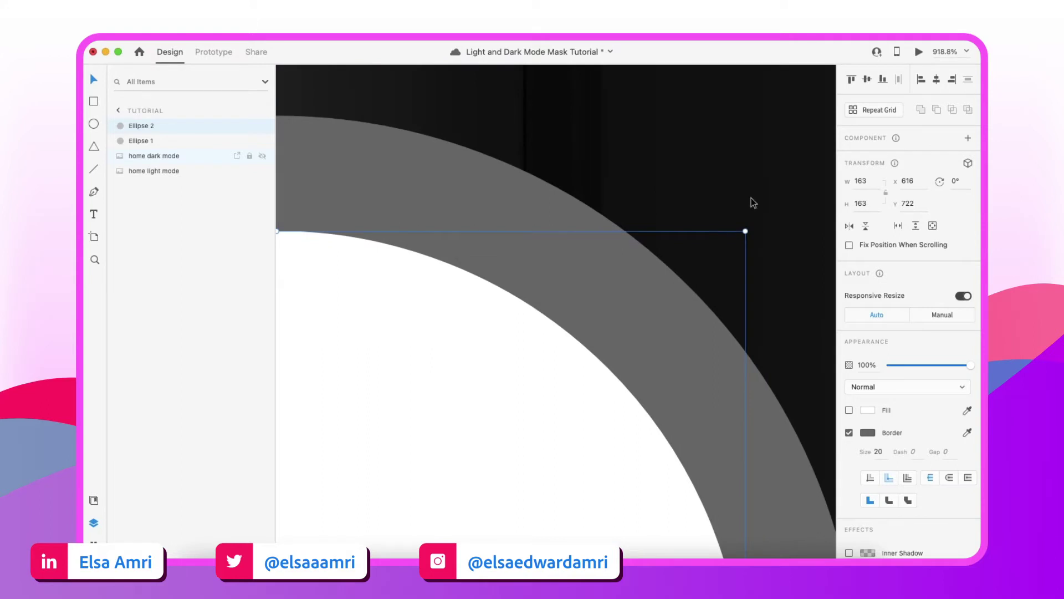
pyautogui.click(140, 145)
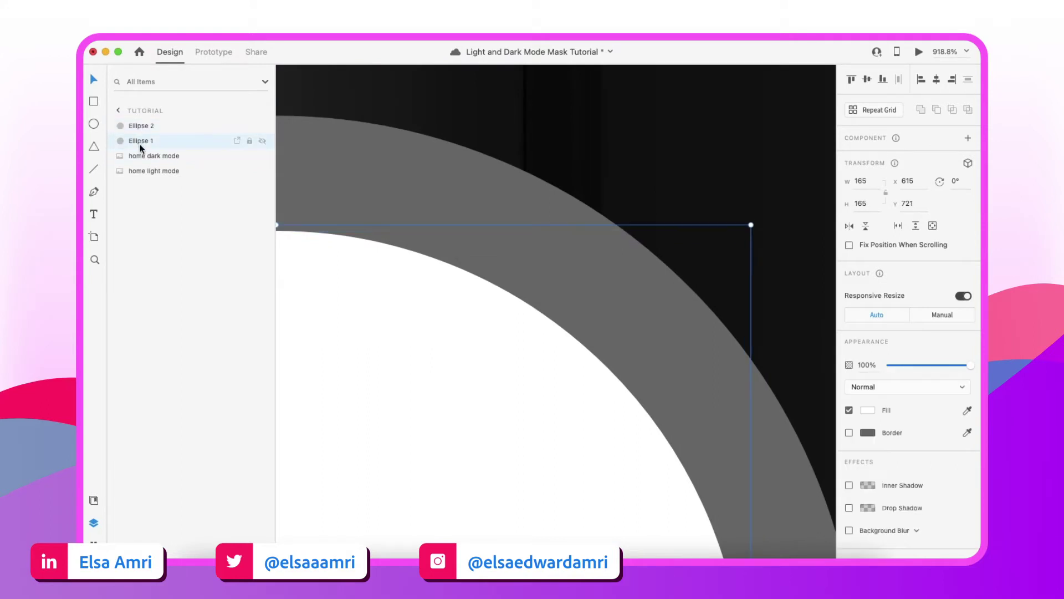
pyautogui.click(140, 126)
# Rename the filled white circle's layer, Ellipse 1, as "Circle Mask".
pyautogui.scroll(-8, 598, 449)
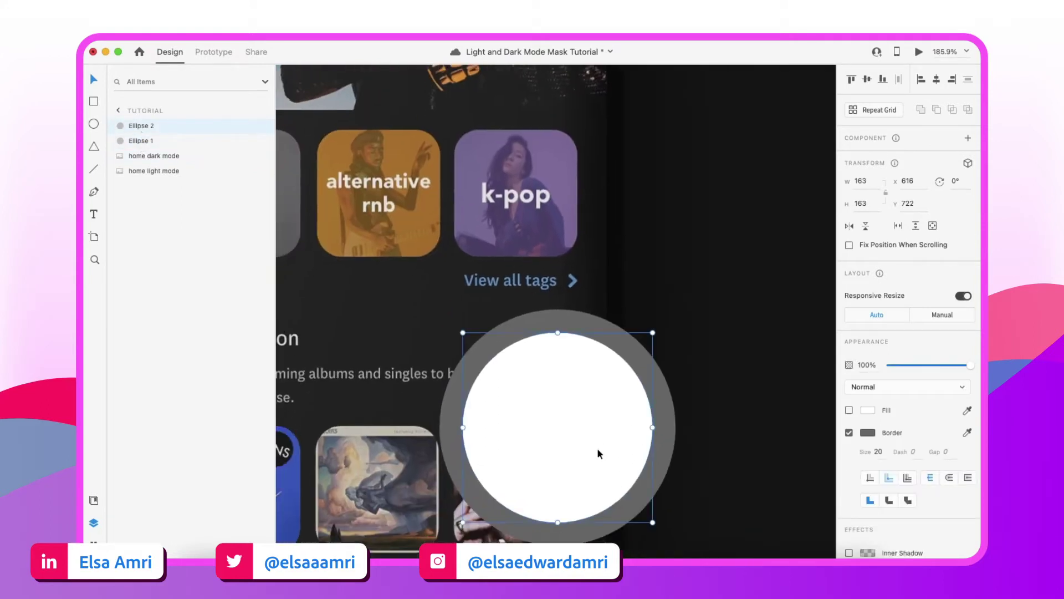
pyautogui.scroll(-4, 597, 453)
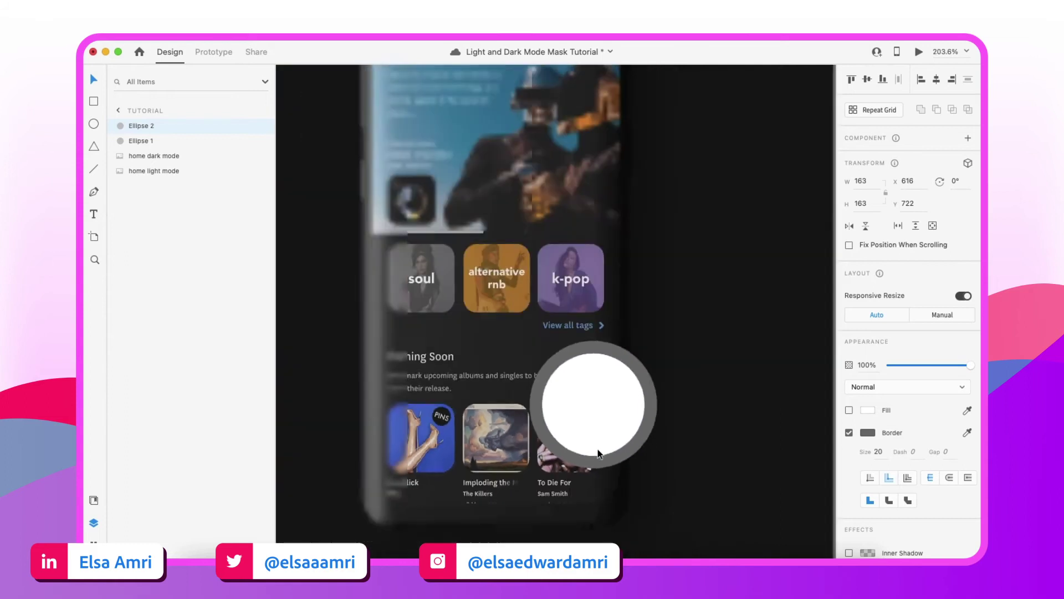
pyautogui.scroll(-3, 599, 454)
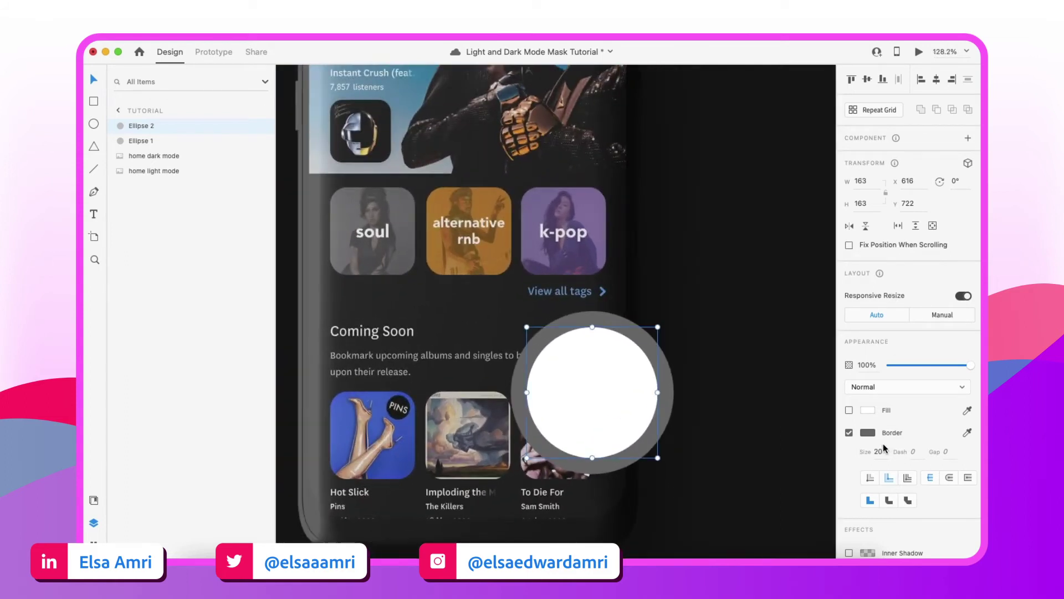
pyautogui.scroll(3, 602, 378)
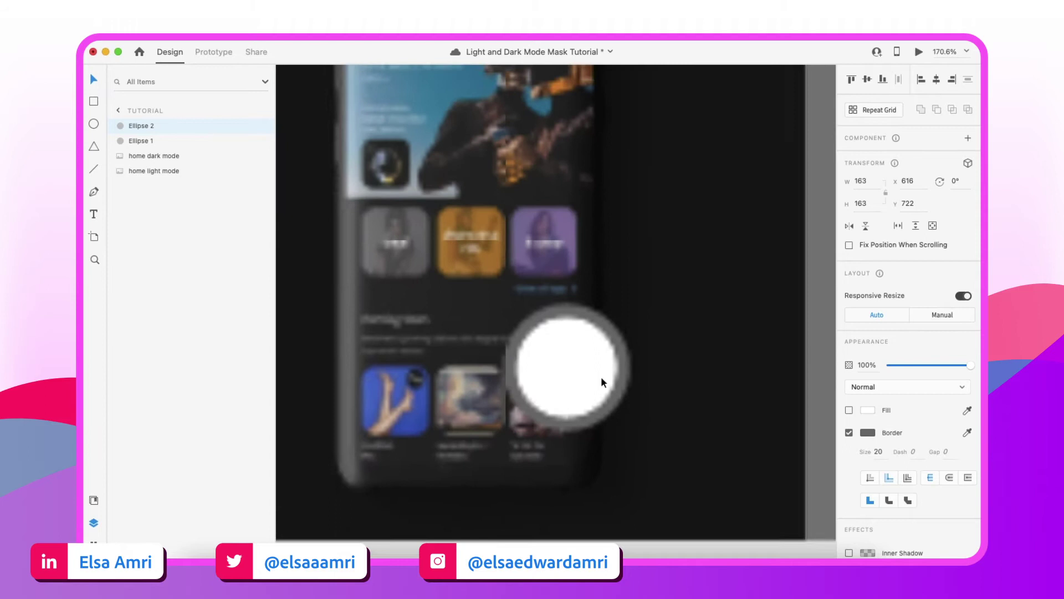
pyautogui.click(133, 141)
pyautogui.scroll(2, 413, 312)
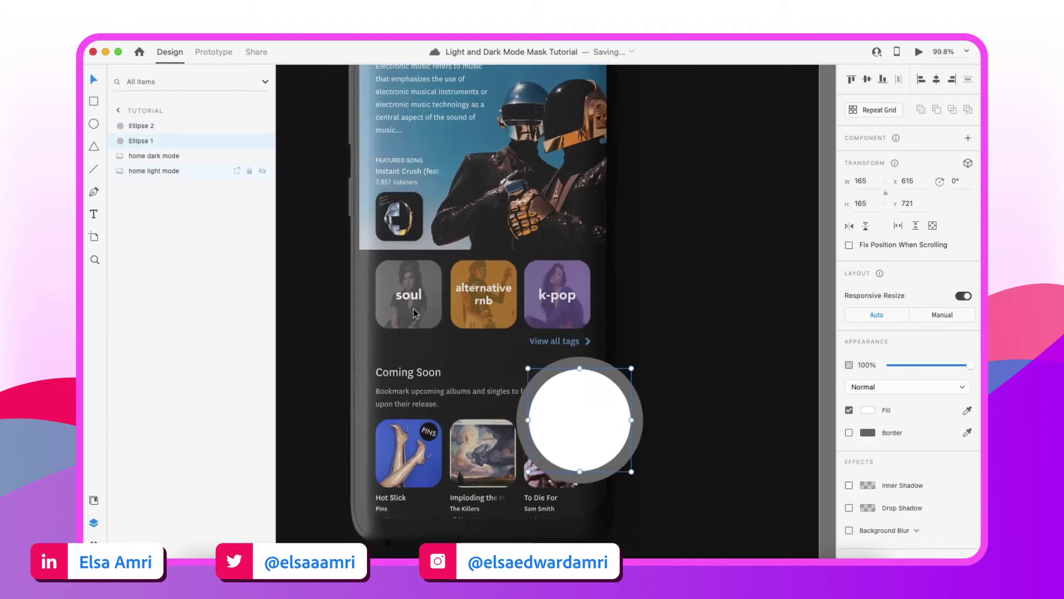
pyautogui.scroll(-1, 414, 308)
pyautogui.scroll(-2, 539, 471)
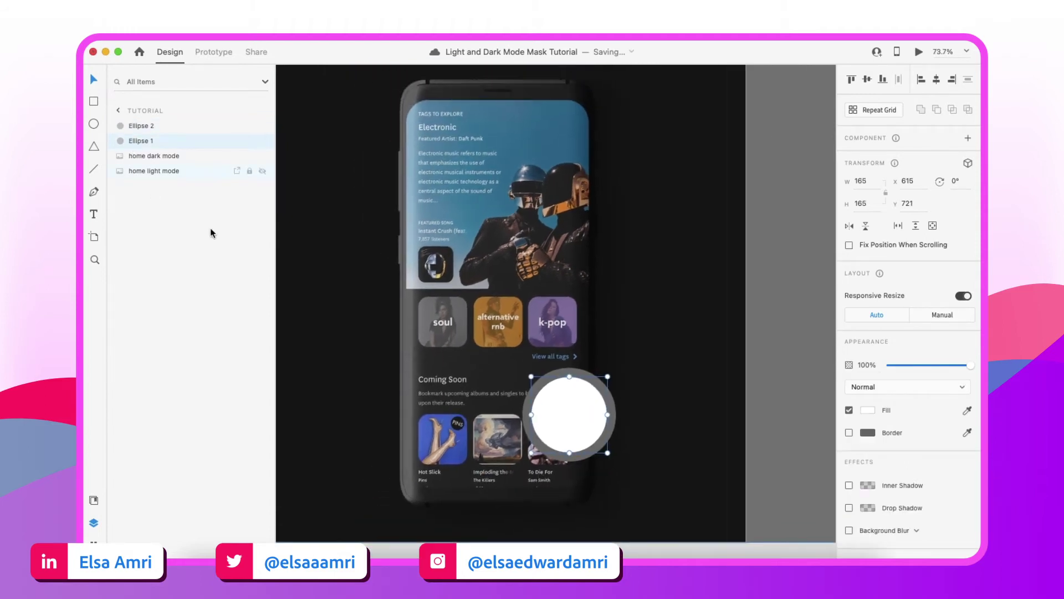
pyautogui.doubleClick(132, 141)
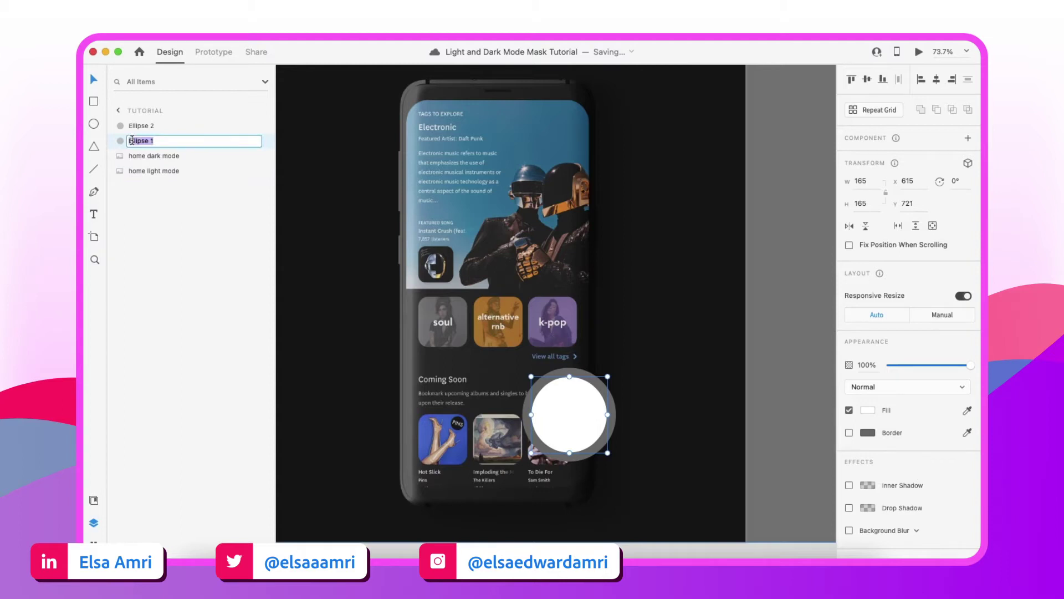
pyautogui.write('Circle Mask')
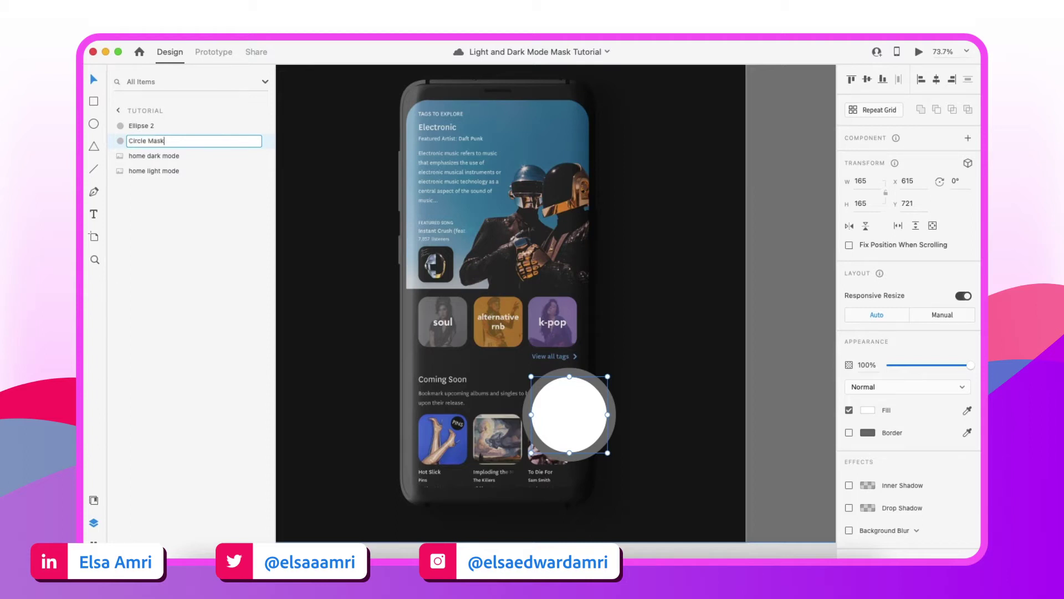
# Mask the home dark mode image with the Circle Mask shape.
pyautogui.press('Return')
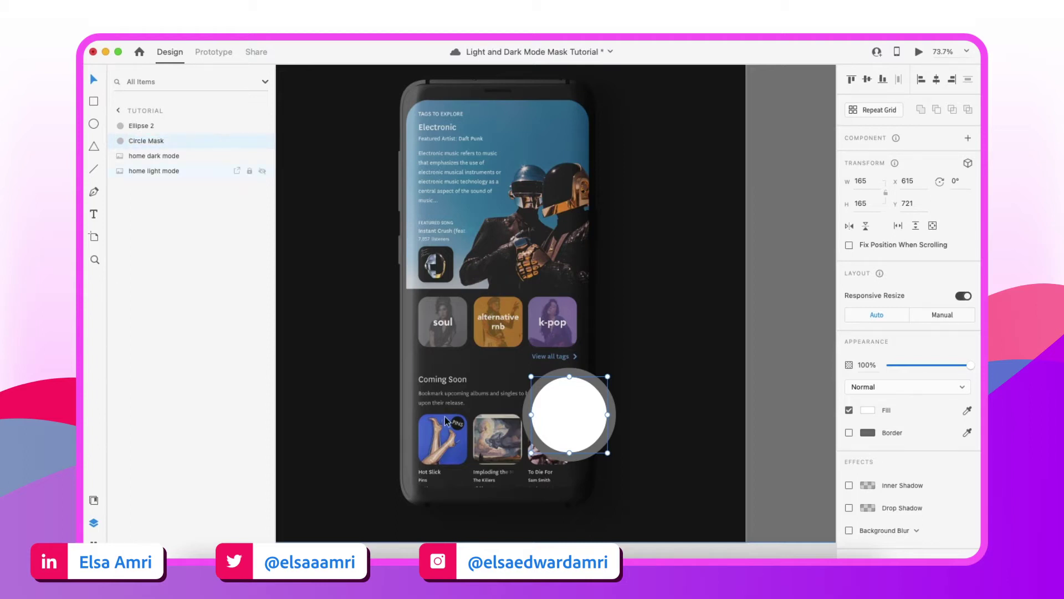
pyautogui.hscroll(-2, 445, 417)
pyautogui.scroll(-2, 591, 374)
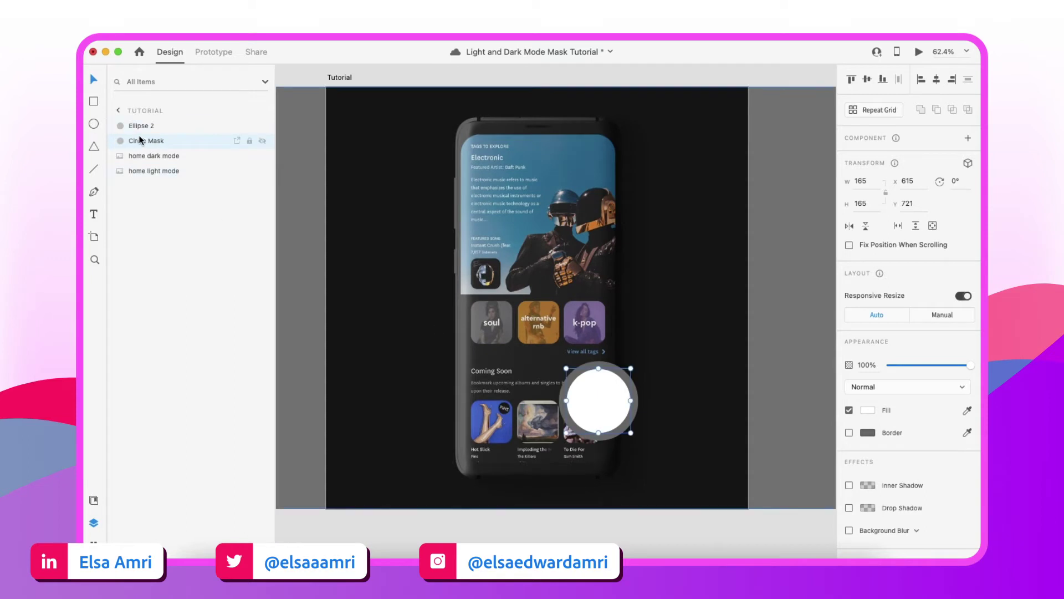
pyautogui.keyDown('shift'); pyautogui.click(524, 209); pyautogui.keyUp('shift')
pyautogui.scroll(2, 523, 209)
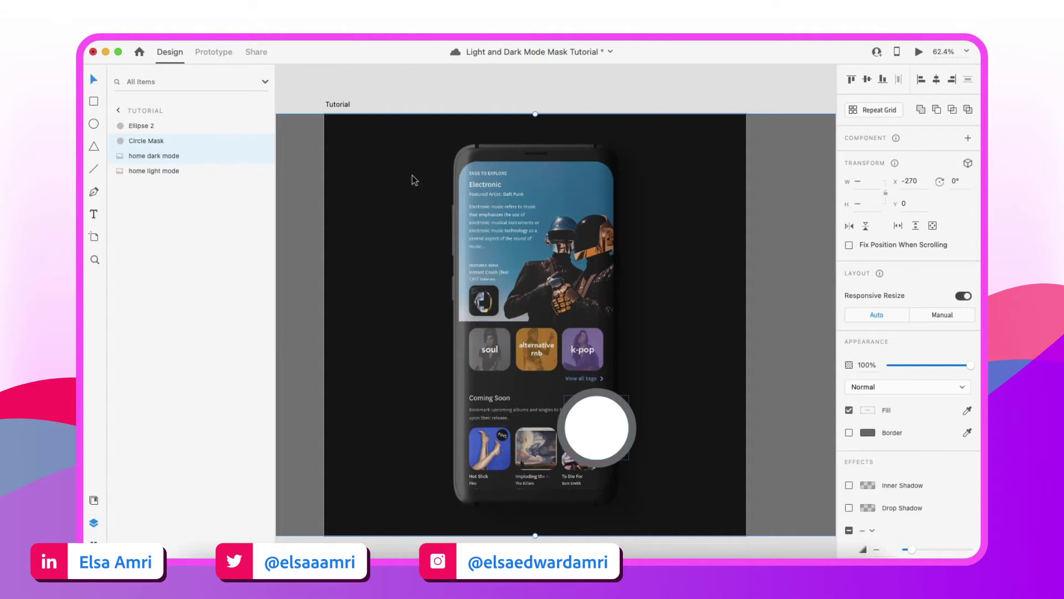
pyautogui.click(192, 42)
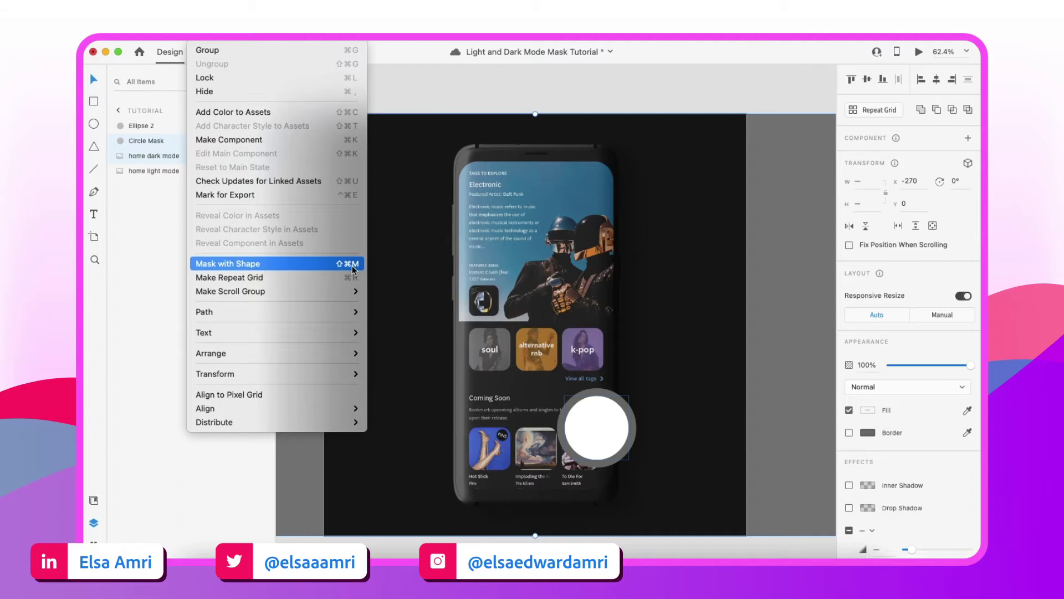
pyautogui.click(228, 263)
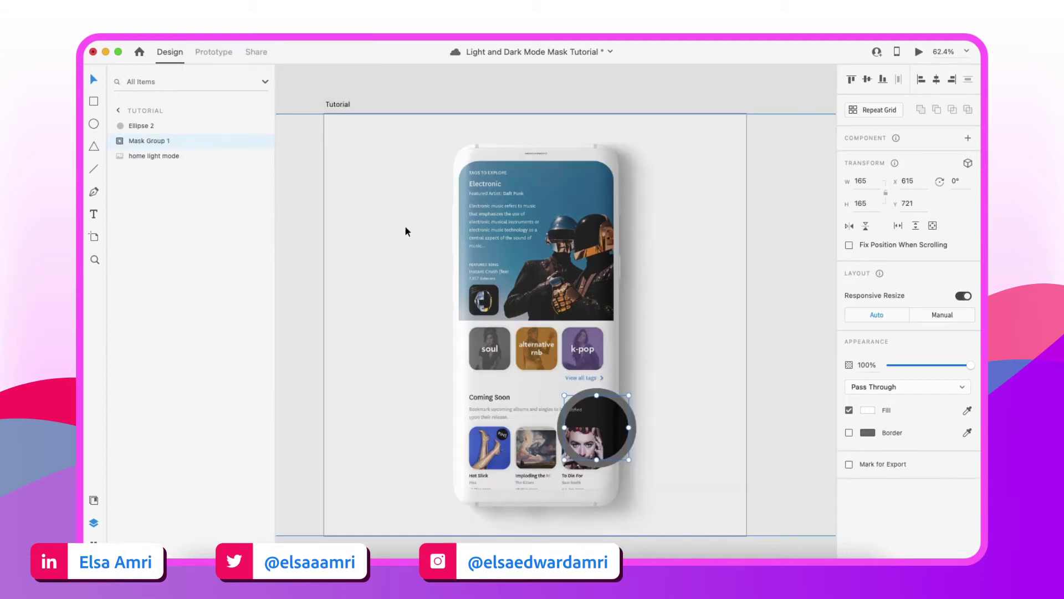
# Change the border colour of the Ellipse 2 ring around the masked area to white, #FFFFFF.
pyautogui.scroll(5, 627, 441)
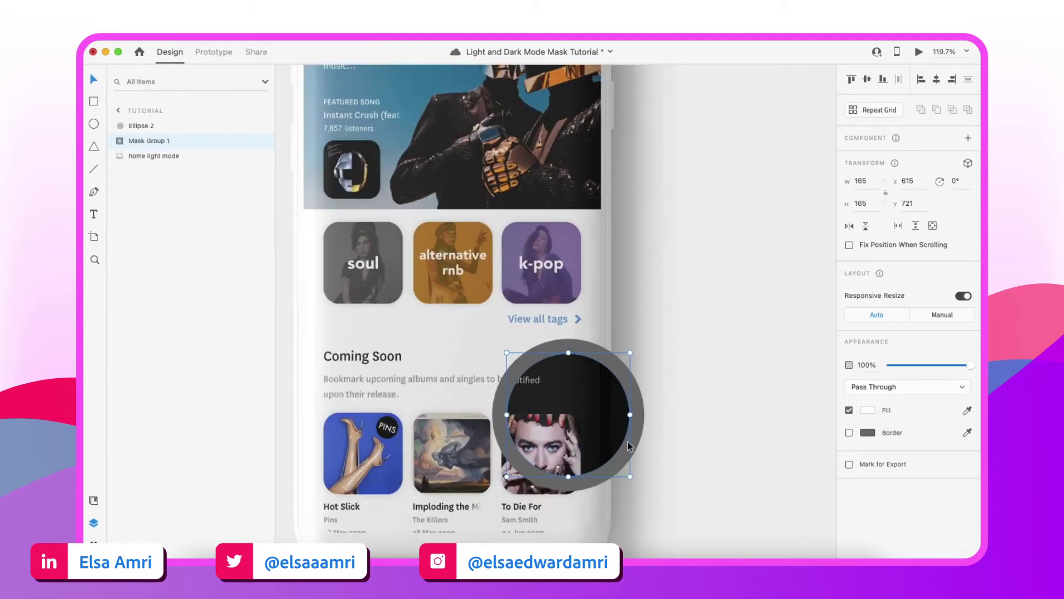
pyautogui.scroll(-3, 627, 441)
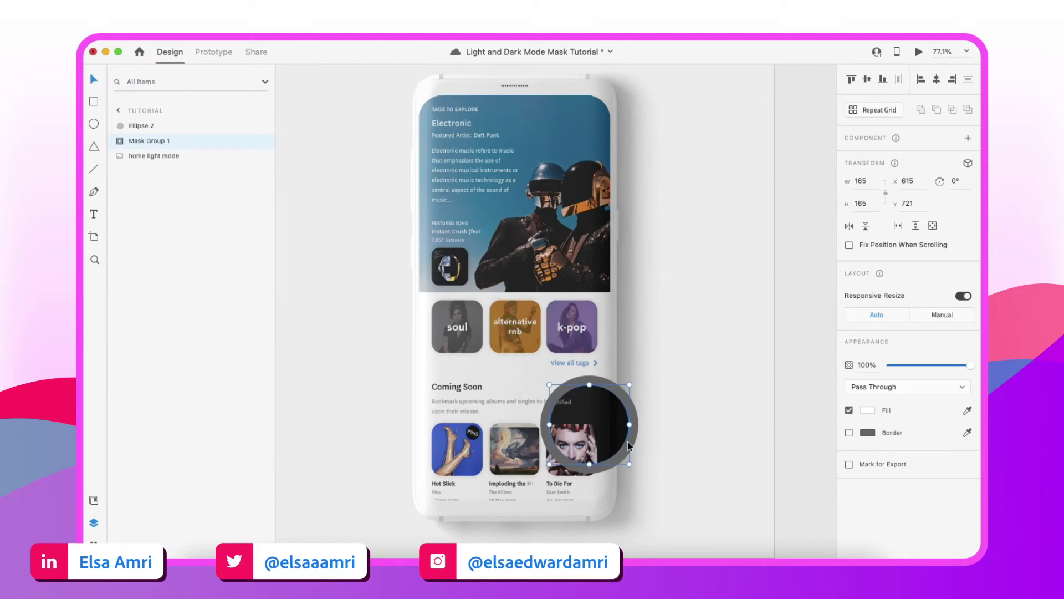
pyautogui.scroll(-3, 627, 441)
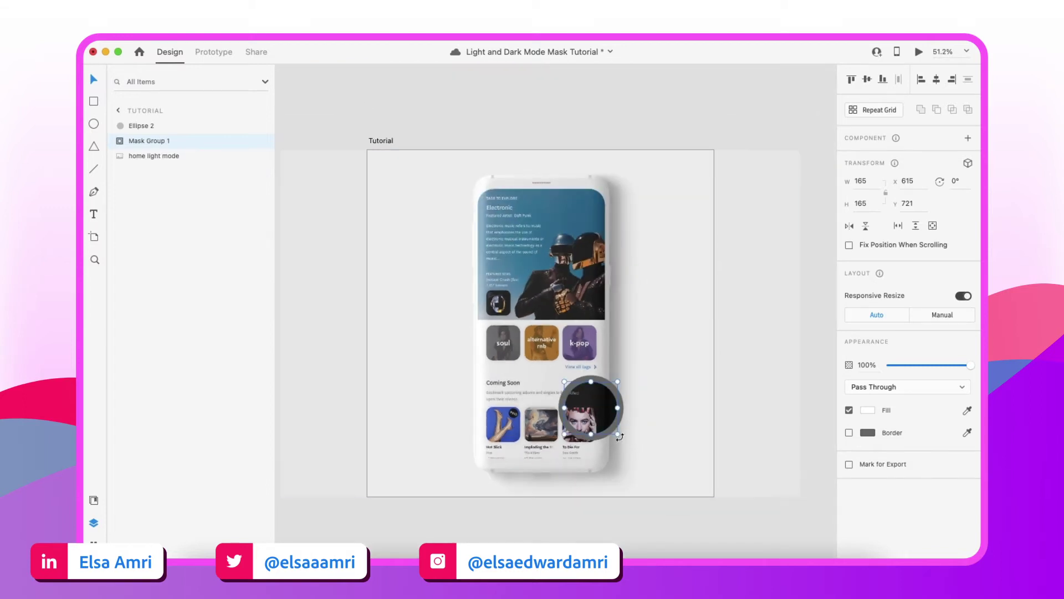
pyautogui.scroll(2, 643, 430)
pyautogui.scroll(3, 561, 431)
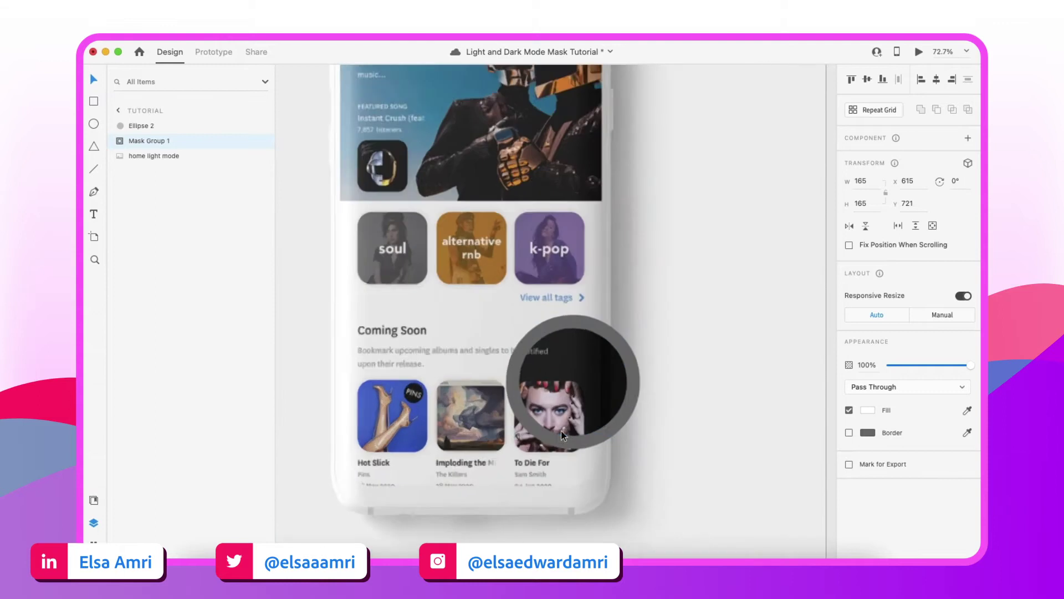
pyautogui.click(141, 126)
pyautogui.scroll(3, 600, 393)
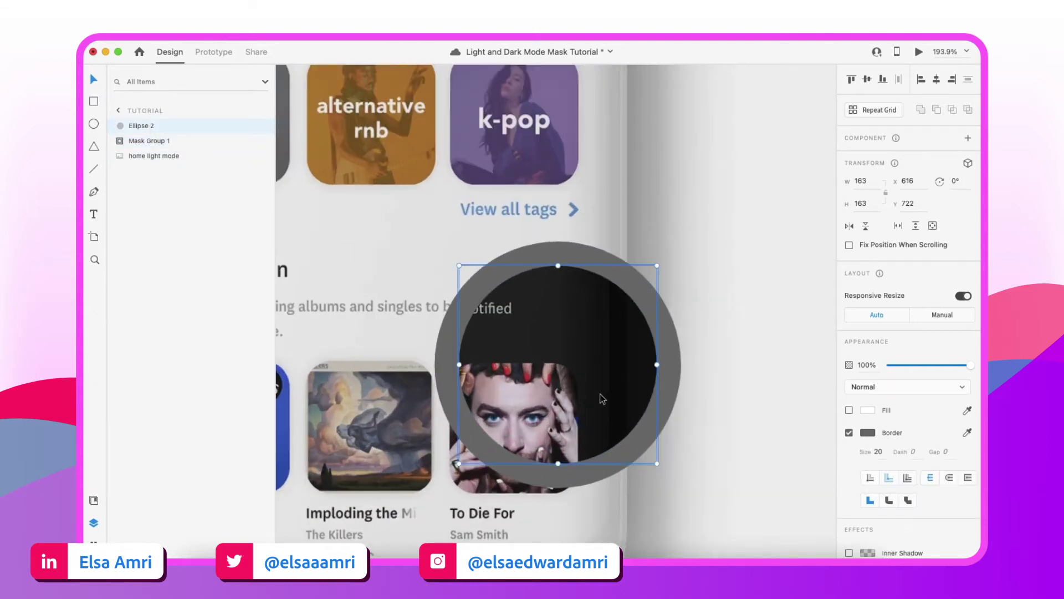
pyautogui.click(868, 432)
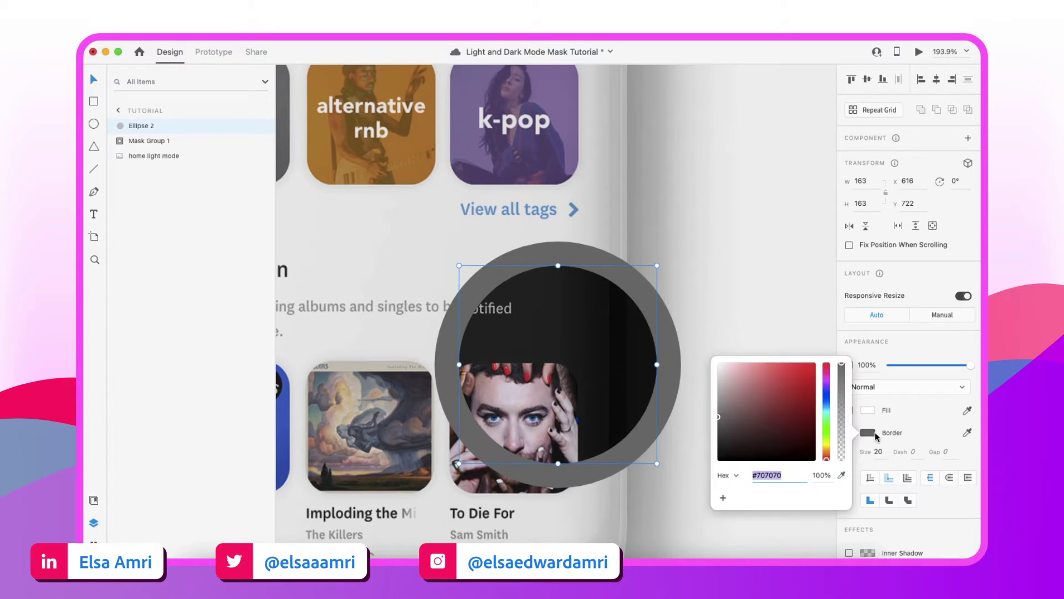
pyautogui.moveTo(775, 423); pyautogui.dragTo(668, 311)
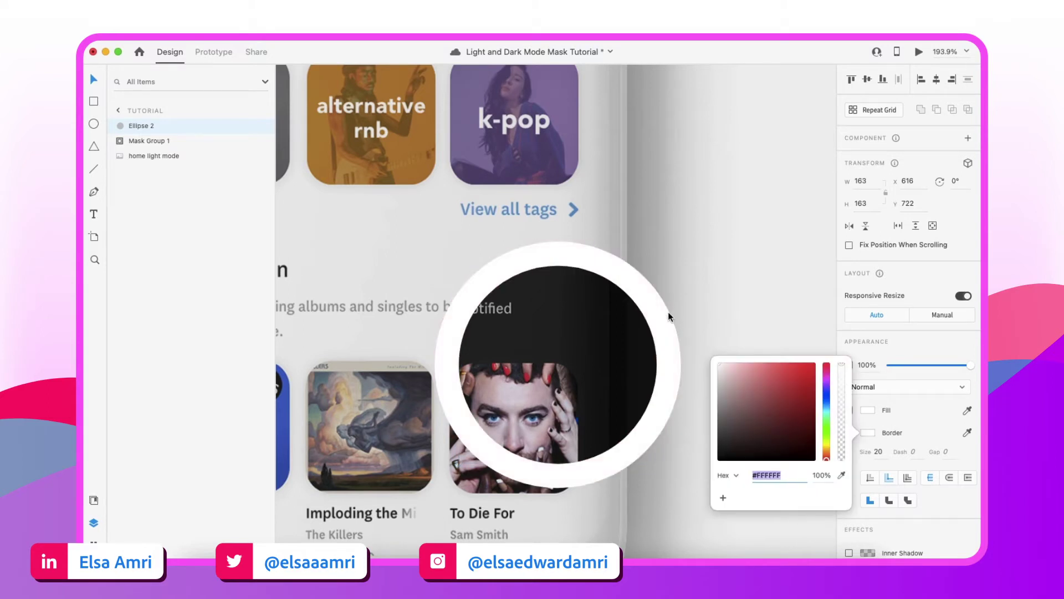
pyautogui.click(869, 427)
pyautogui.scroll(-5, 723, 287)
pyautogui.scroll(5, 722, 287)
pyautogui.scroll(-8, 722, 288)
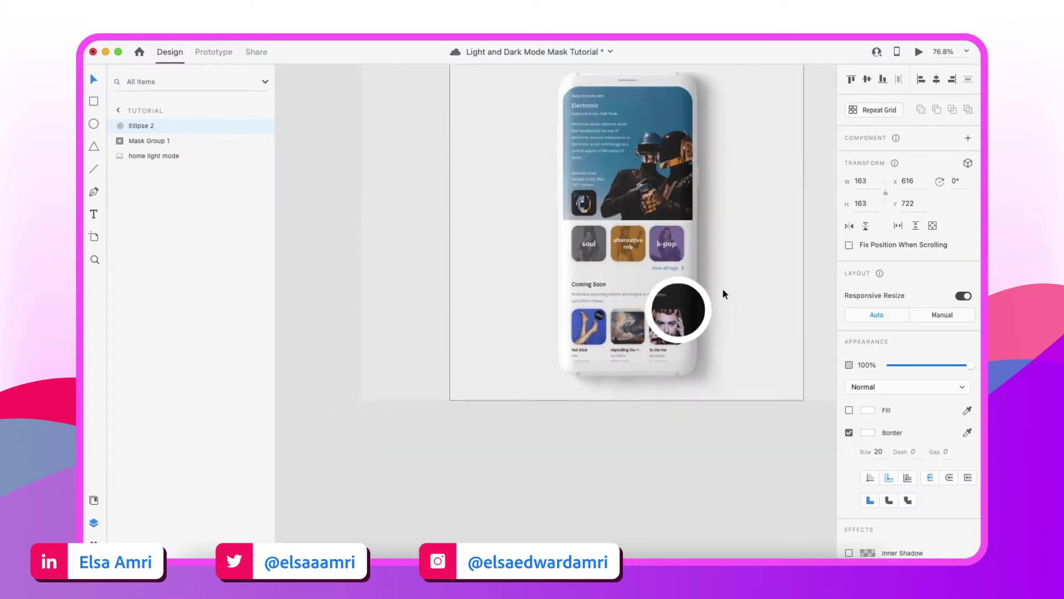
# Duplicate the white ring, Ellipse 2, in place.
pyautogui.scroll(6, 723, 288)
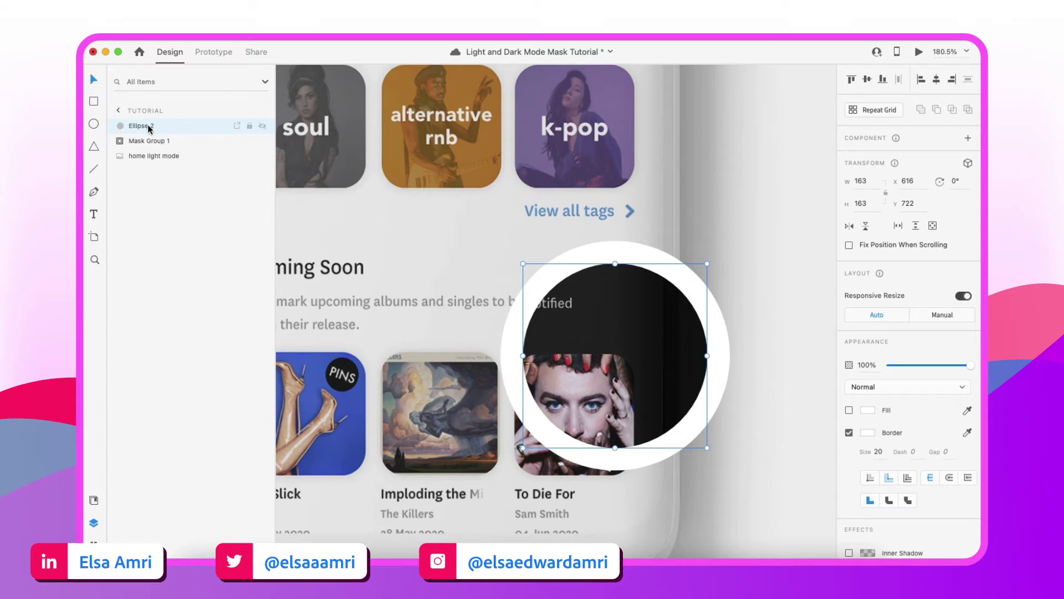
pyautogui.scroll(1, 708, 387)
pyautogui.press('super+d')
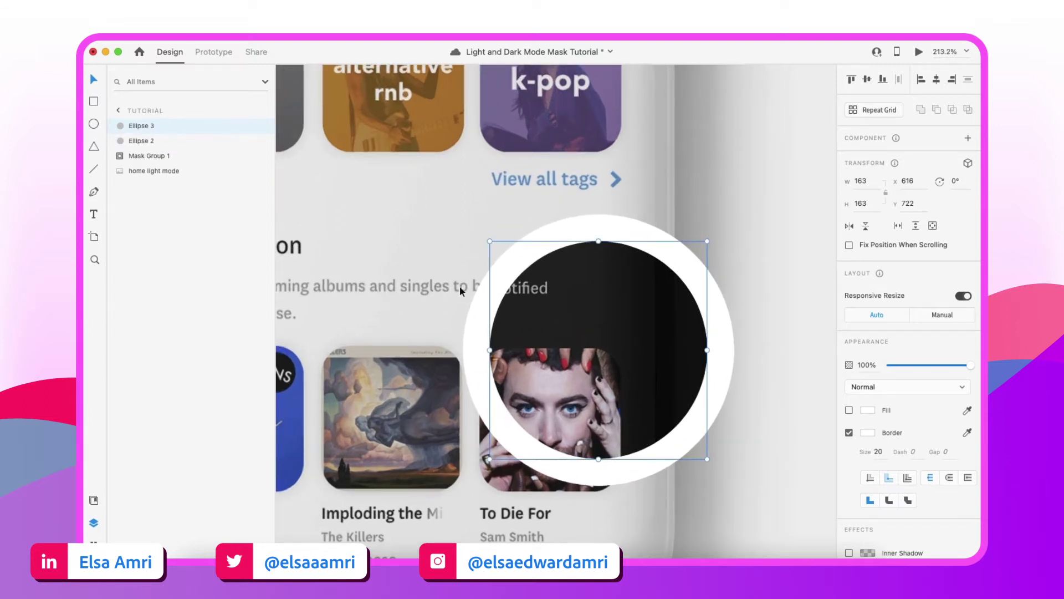
# Rename the original ring's layer, Ellipse 2, as "White Border Circle".
pyautogui.click(138, 142)
pyautogui.doubleClick(138, 142)
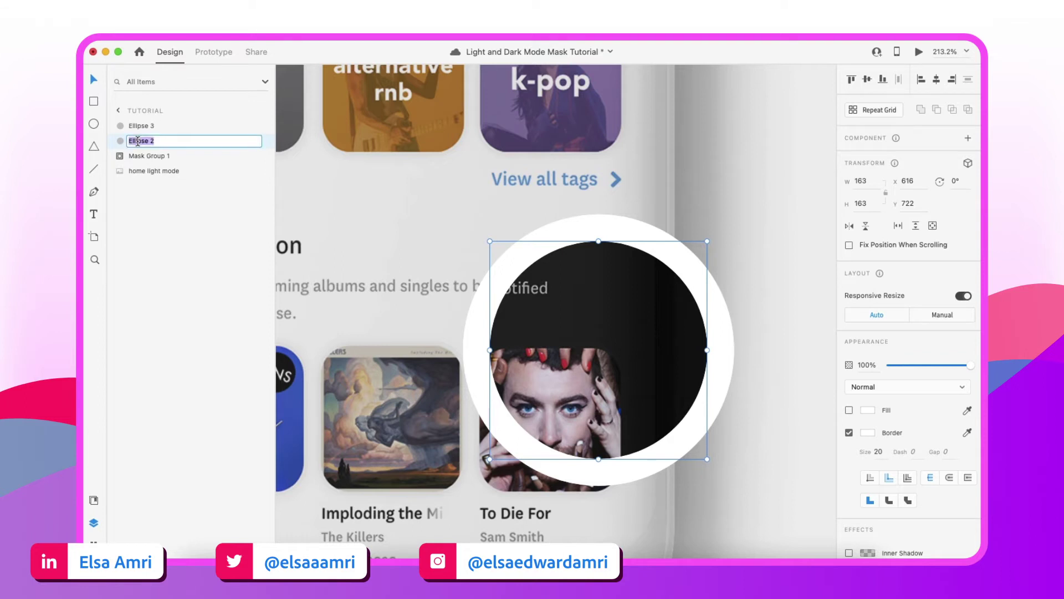
pyautogui.write('White Border Circle')
pyautogui.press('Return')
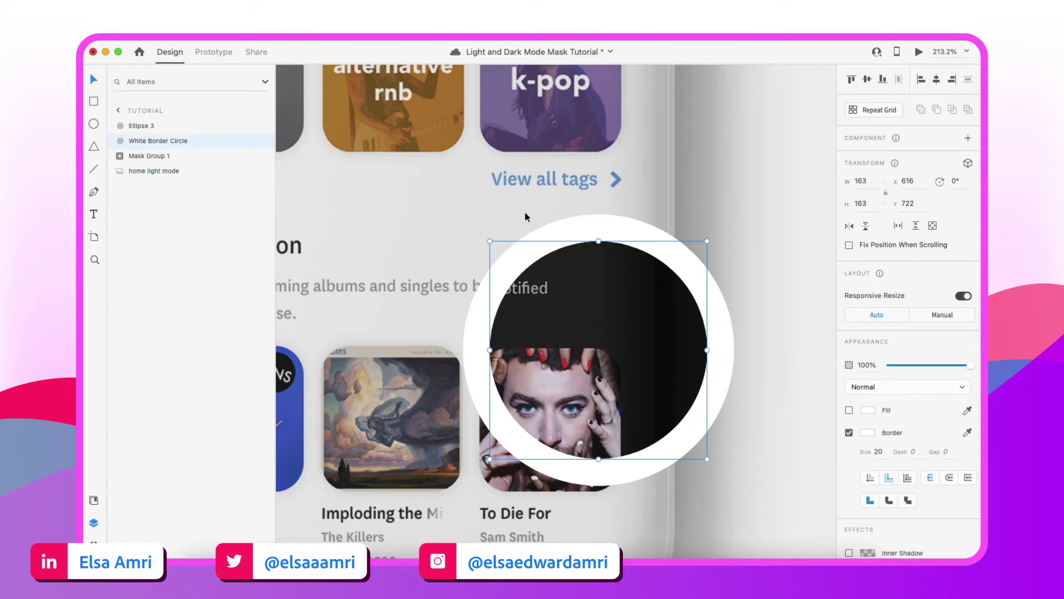
# Give the duplicate ring, Ellipse 3, a black #000000 border of size 5.
pyautogui.click(152, 132)
pyautogui.scroll(3, 731, 378)
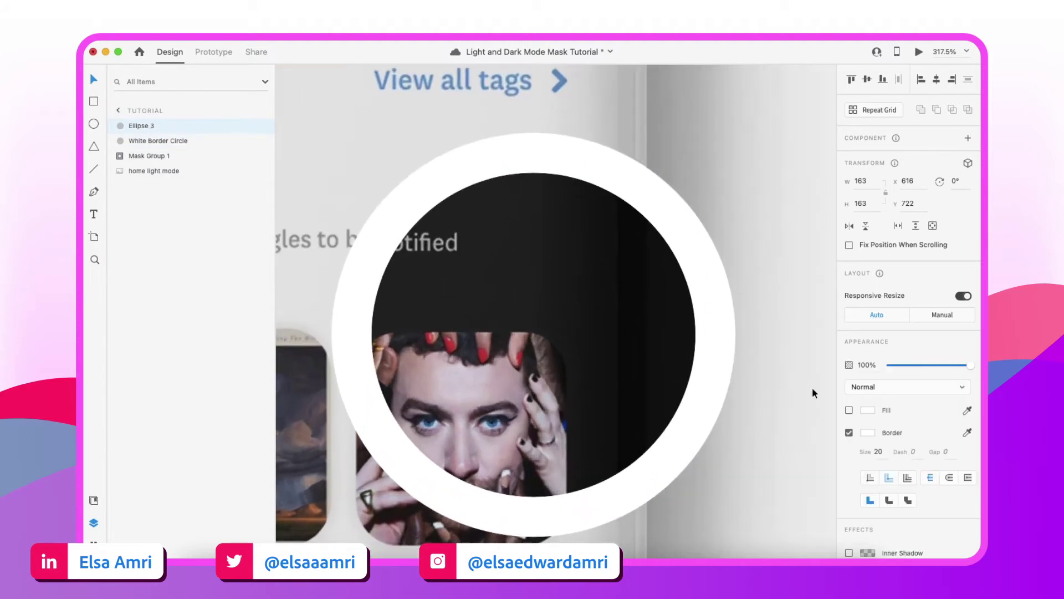
pyautogui.click(867, 433)
pyautogui.write('000000')
pyautogui.press('Return')
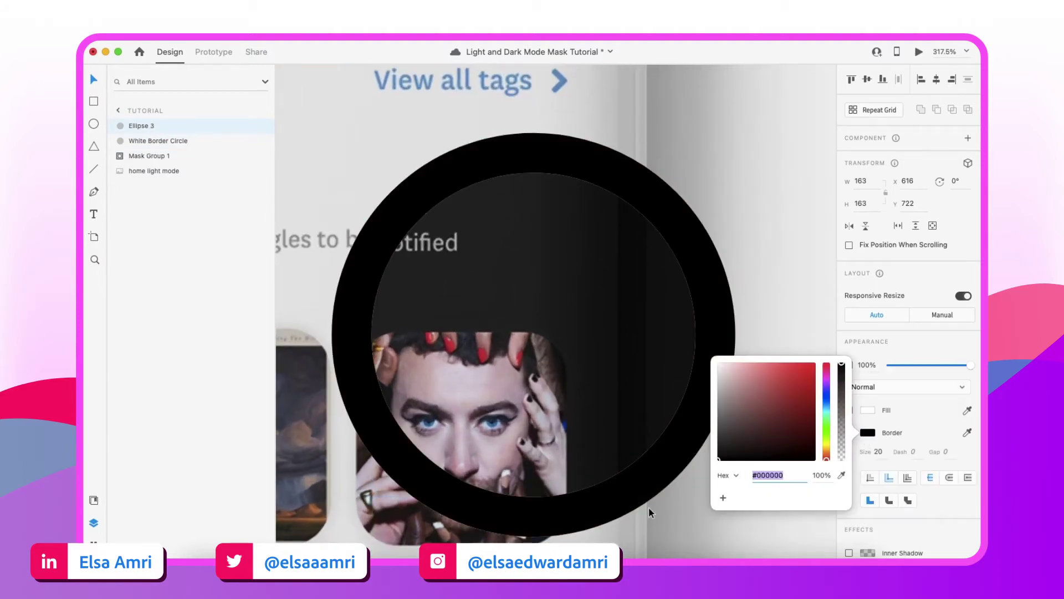
pyautogui.click(871, 433)
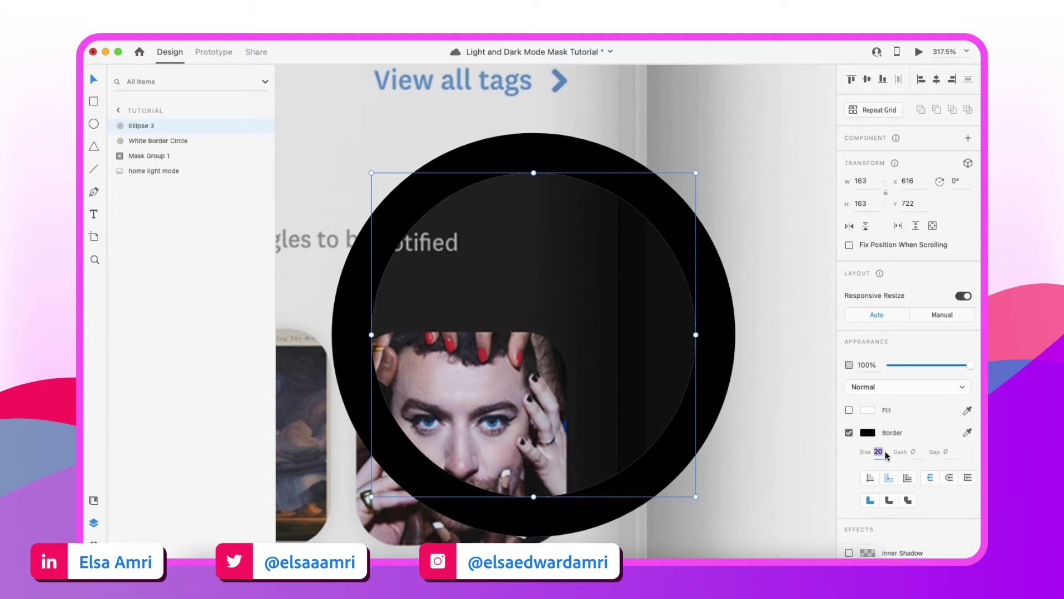
pyautogui.write('5')
pyautogui.press('Return')
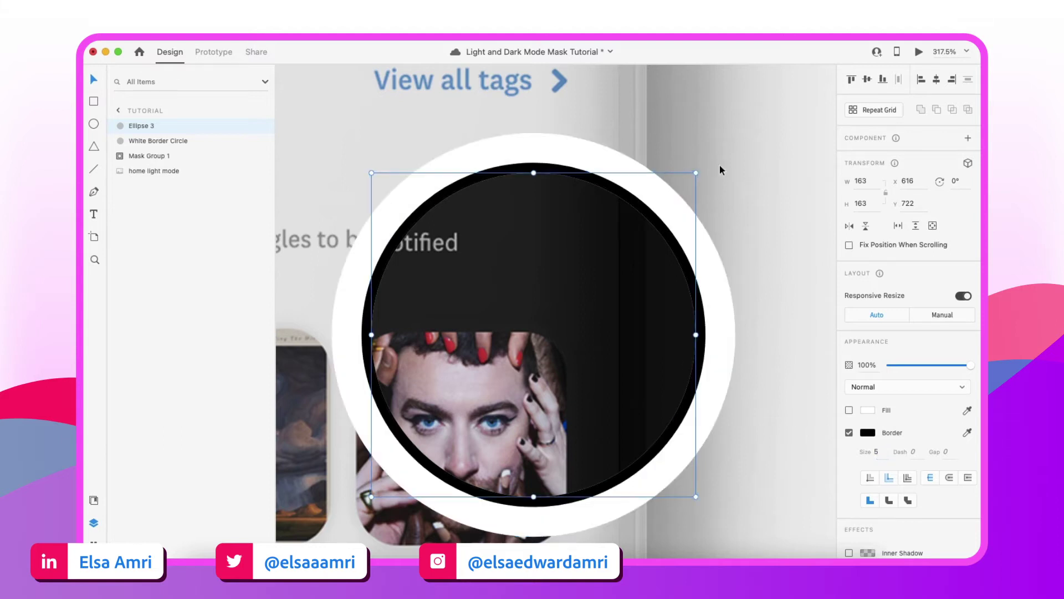
# Enlarge the black ring from its centre to about 177 px so it sits within the white border.
pyautogui.moveTo(697, 170); pyautogui.dragTo(708, 157)
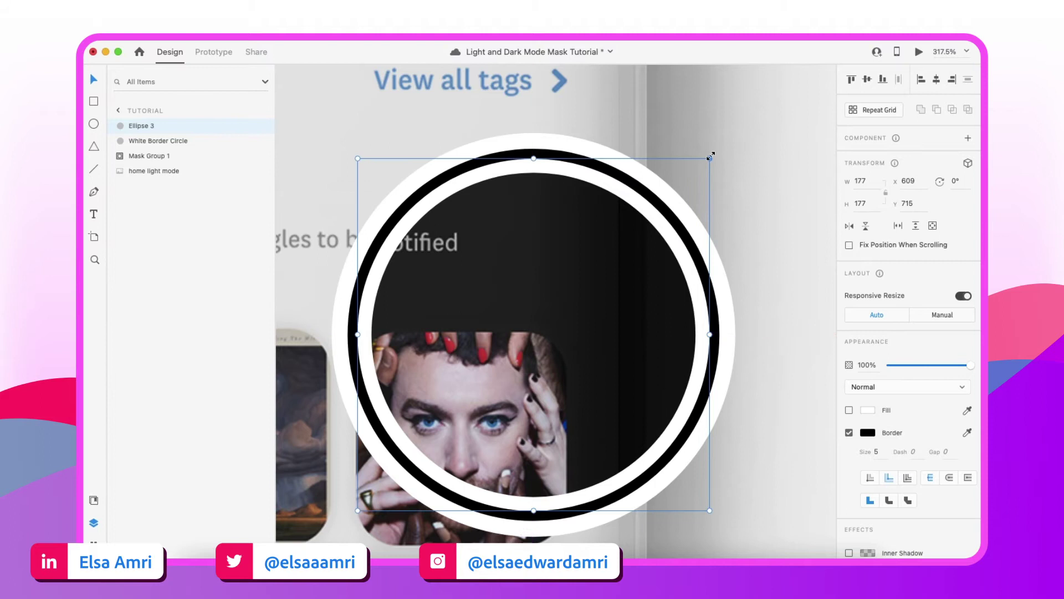
pyautogui.scroll(5, 690, 223)
pyautogui.scroll(3, 690, 223)
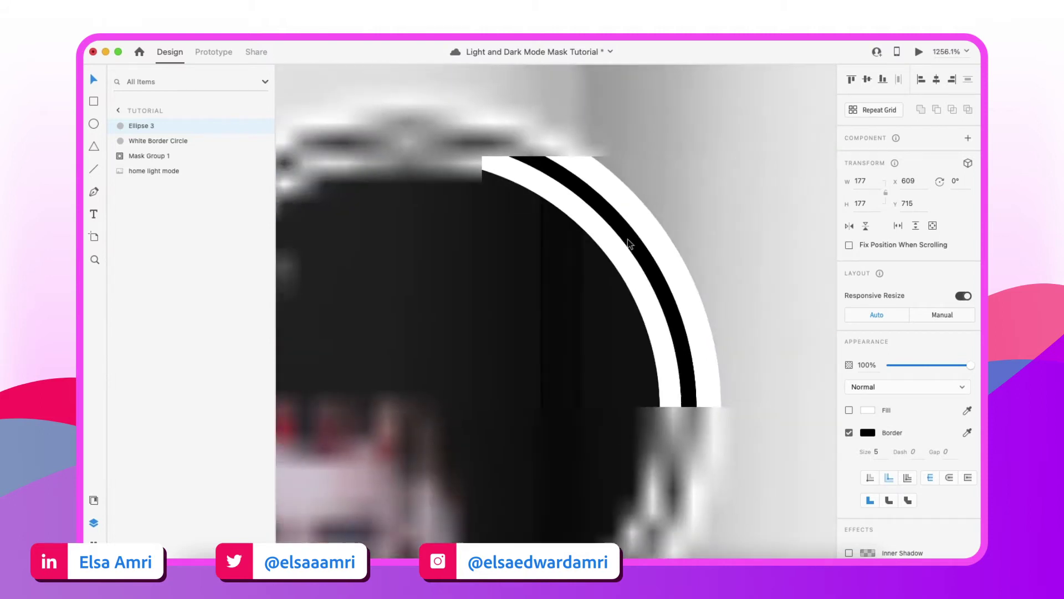
# Set the black ring's border size to 6 and check its thickness against the white border.
pyautogui.click(876, 452)
pyautogui.press('Up')
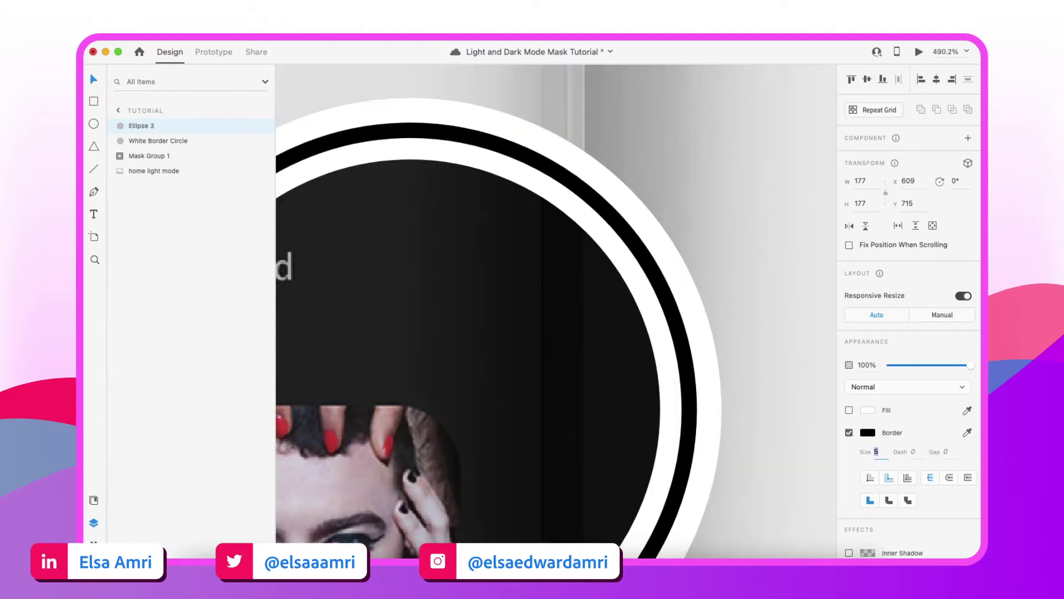
pyautogui.scroll(-5, 733, 176)
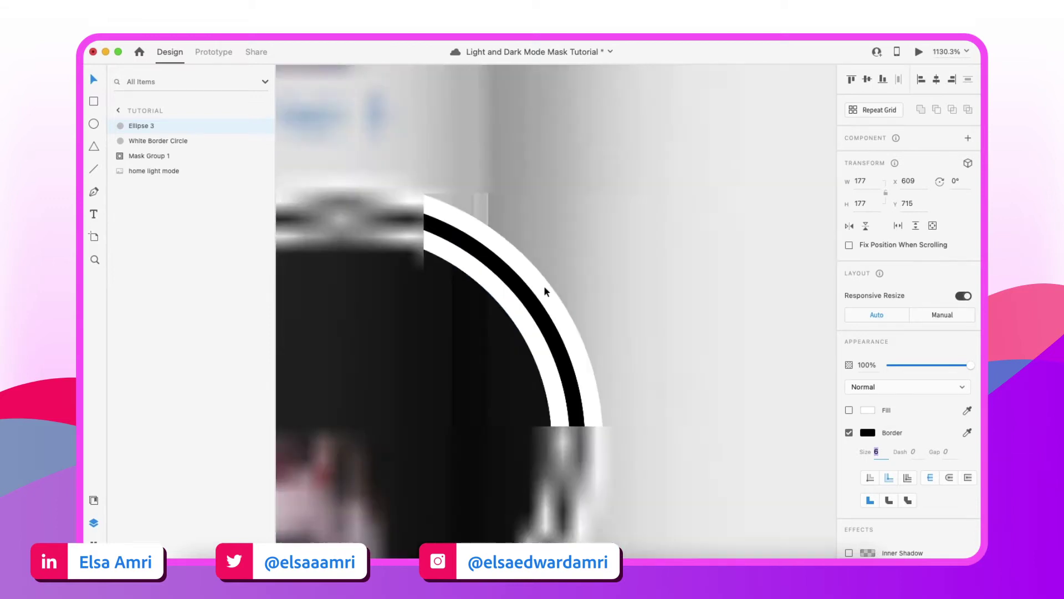
pyautogui.hscroll(-4, 544, 285)
pyautogui.scroll(1, 544, 288)
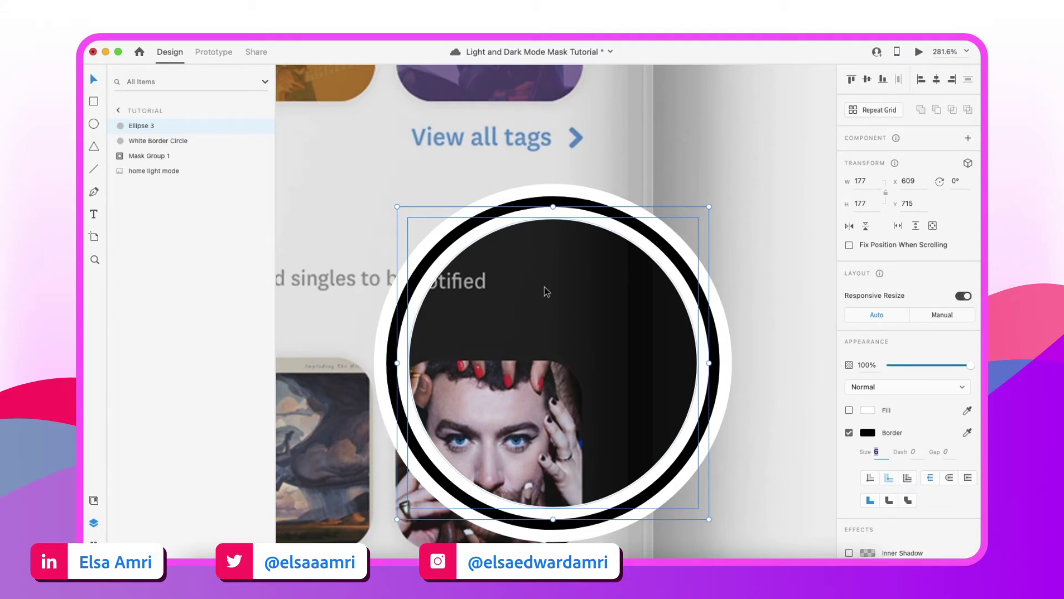
pyautogui.scroll(5, 675, 303)
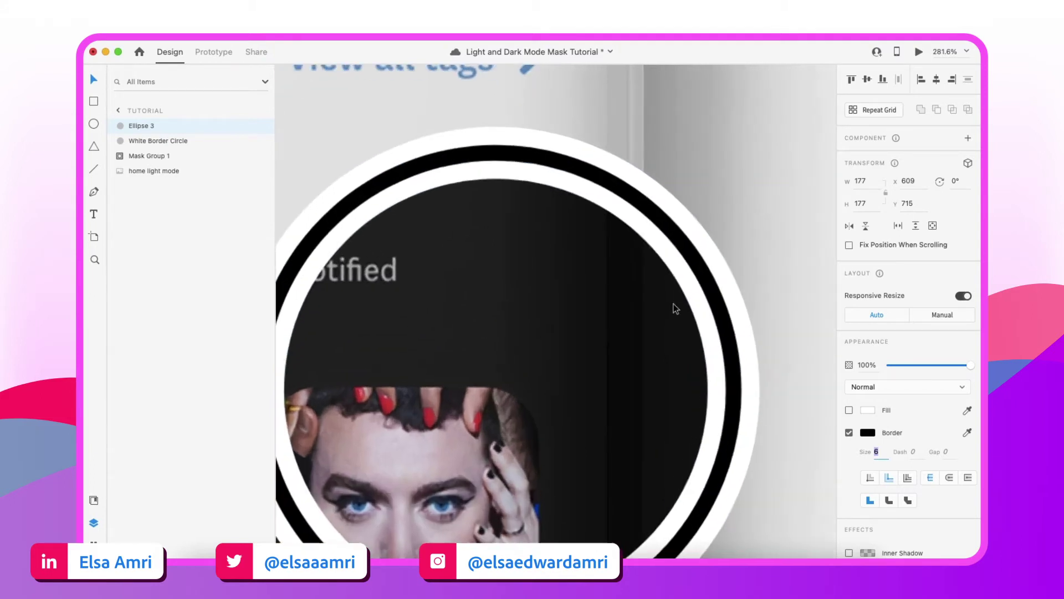
pyautogui.scroll(-3, 635, 445)
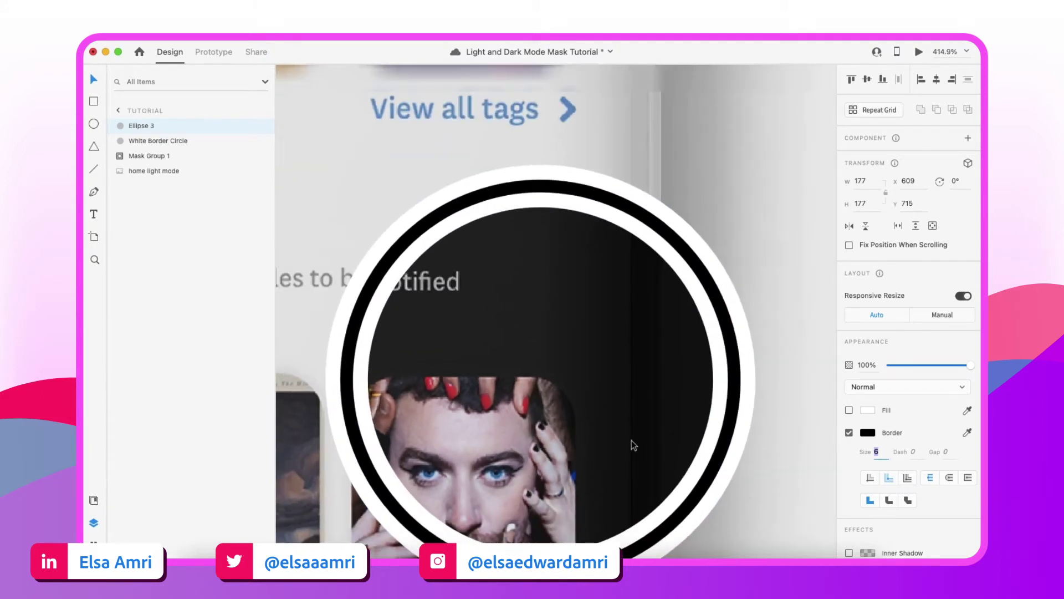
# Break the black ring's border into long dashes by raising its dash value to 58.
pyautogui.click(917, 453)
pyautogui.press('Up')
pyautogui.press('Up')
pyautogui.press('Up')
pyautogui.press('Up')
pyautogui.press('Up')
pyautogui.press('Up')
pyautogui.press('Up')
pyautogui.press('Up')
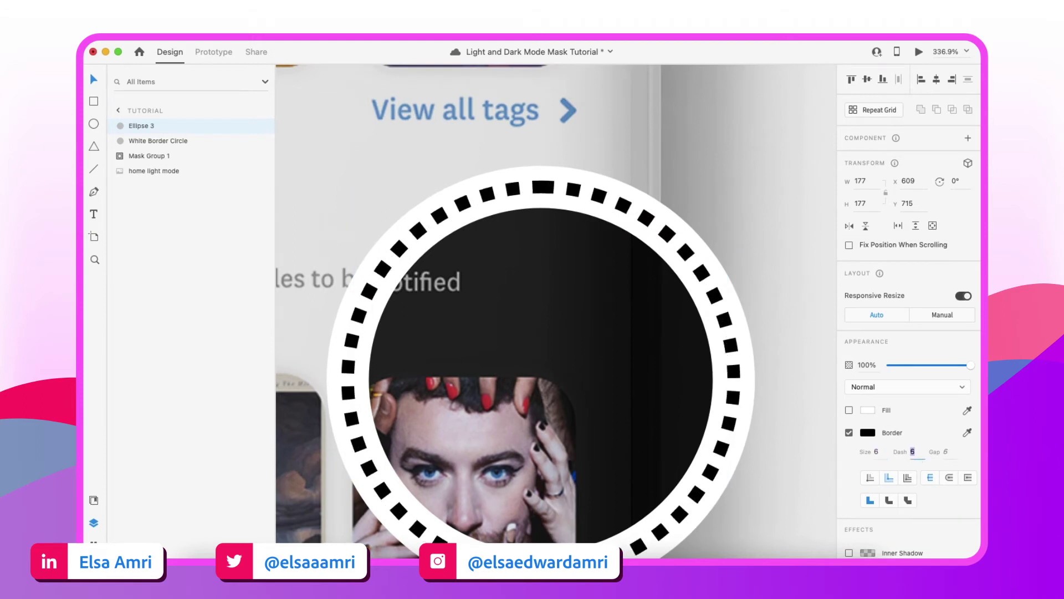
pyautogui.press('Up')
pyautogui.press('Up')
pyautogui.press('Up')
pyautogui.press('Up')
pyautogui.press('Up')
pyautogui.press('Up')
pyautogui.press('Up')
pyautogui.press('Up')
pyautogui.press('Up')
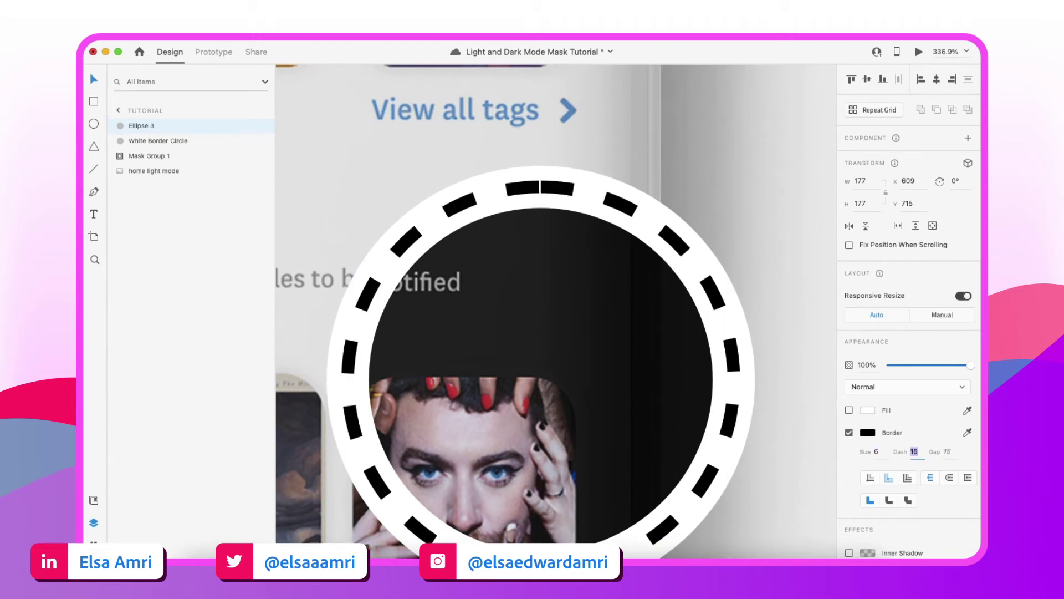
pyautogui.press('Up')
pyautogui.press('Up')
pyautogui.press('Up')
pyautogui.press('Up')
pyautogui.press('Up')
pyautogui.press('Up')
pyautogui.press('Up')
pyautogui.press('Up')
pyautogui.press('Up')
pyautogui.press('Up')
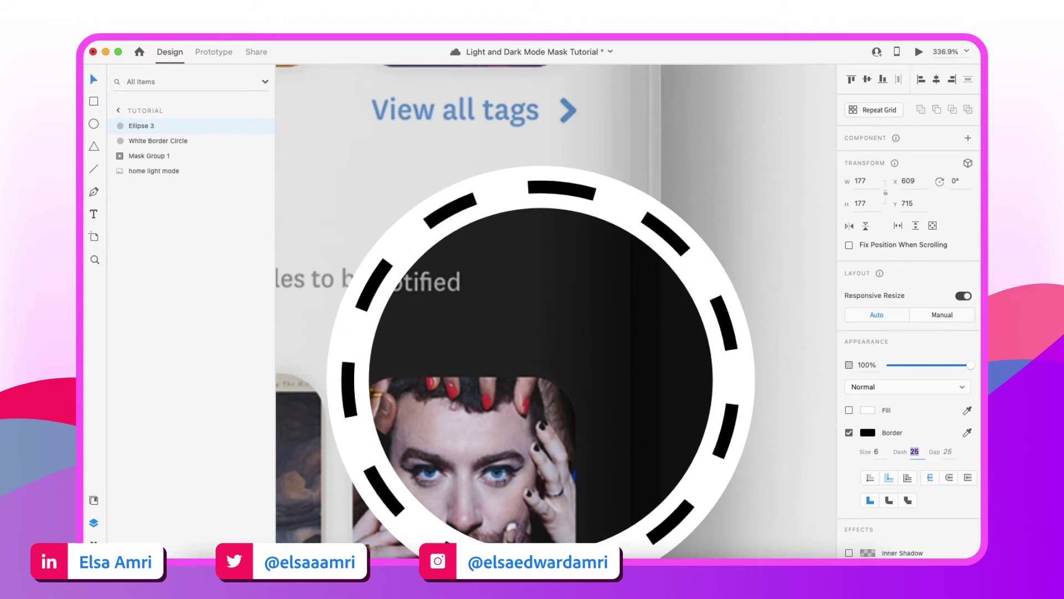
pyautogui.press('Up')
pyautogui.press('Up')
pyautogui.press('Up')
pyautogui.press('Up')
pyautogui.press('Up')
pyautogui.press('Up')
pyautogui.press('Up')
pyautogui.press('Up')
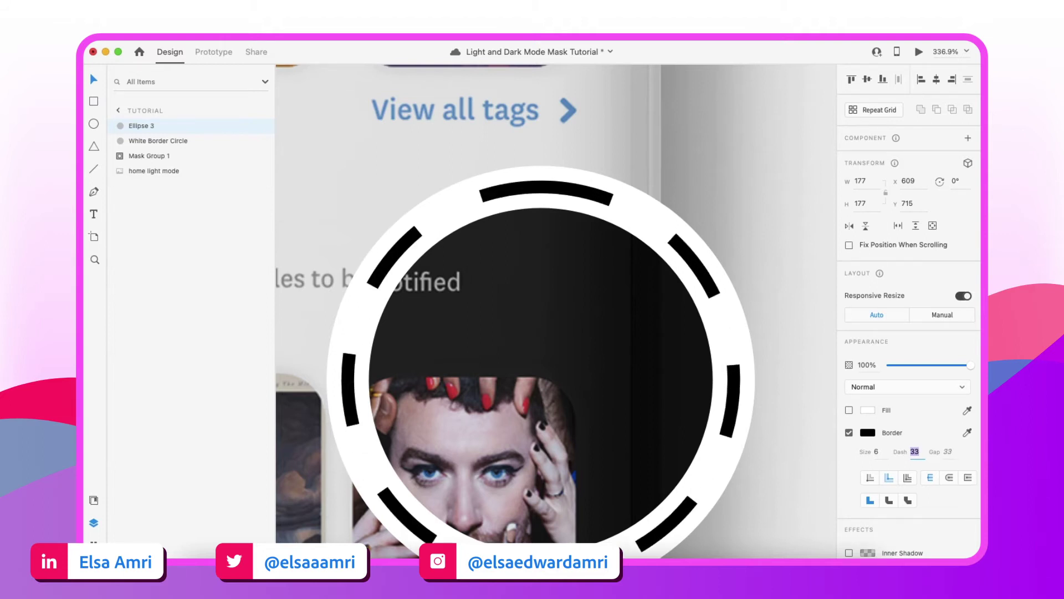
pyautogui.press('Up')
pyautogui.press('Up')
pyautogui.press('Up')
pyautogui.press('Up')
pyautogui.press('Up')
pyautogui.press('Up')
pyautogui.press('Up')
pyautogui.press('Up')
pyautogui.press('Up')
pyautogui.press('Up')
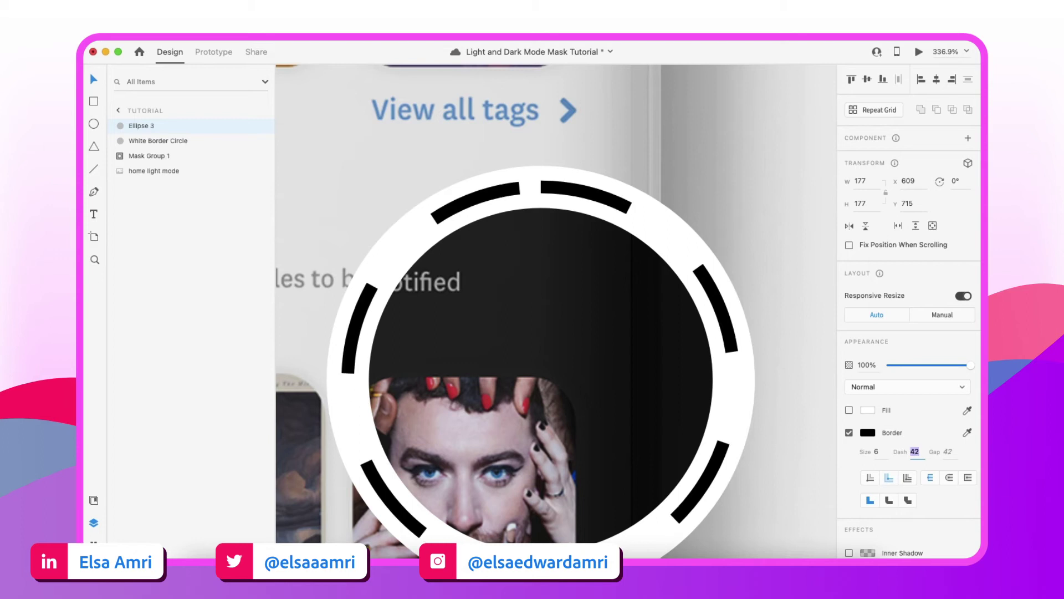
pyautogui.press('Up')
pyautogui.press('Up')
pyautogui.press('Up')
pyautogui.press('Up')
pyautogui.press('Up')
pyautogui.press('Up')
pyautogui.press('Up')
pyautogui.press('Up')
pyautogui.press('Up')
pyautogui.press('Up')
pyautogui.press('Up')
pyautogui.press('Up')
pyautogui.press('Up')
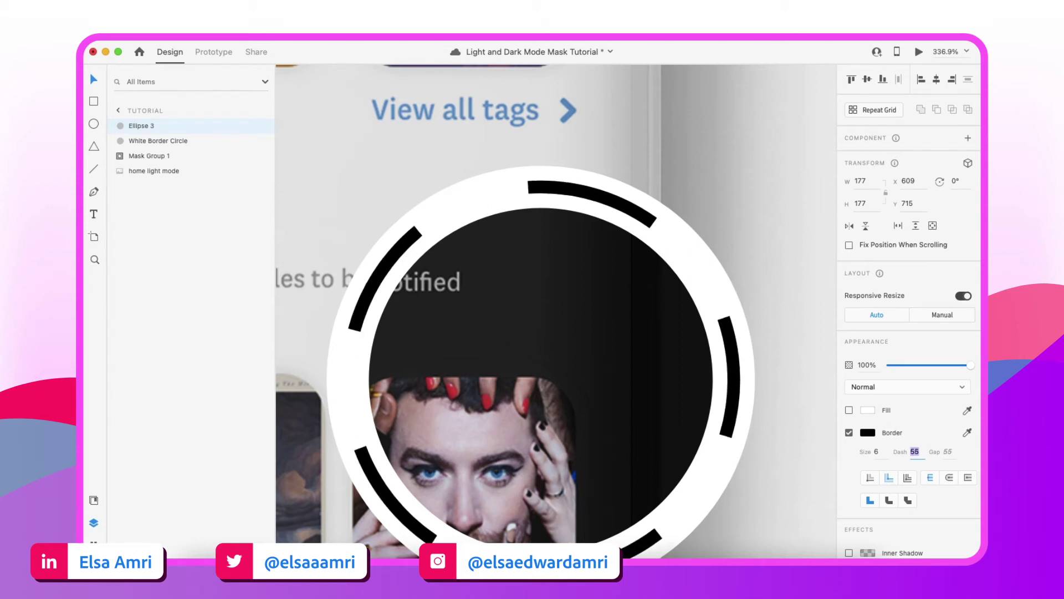
pyautogui.scroll(-5, 705, 348)
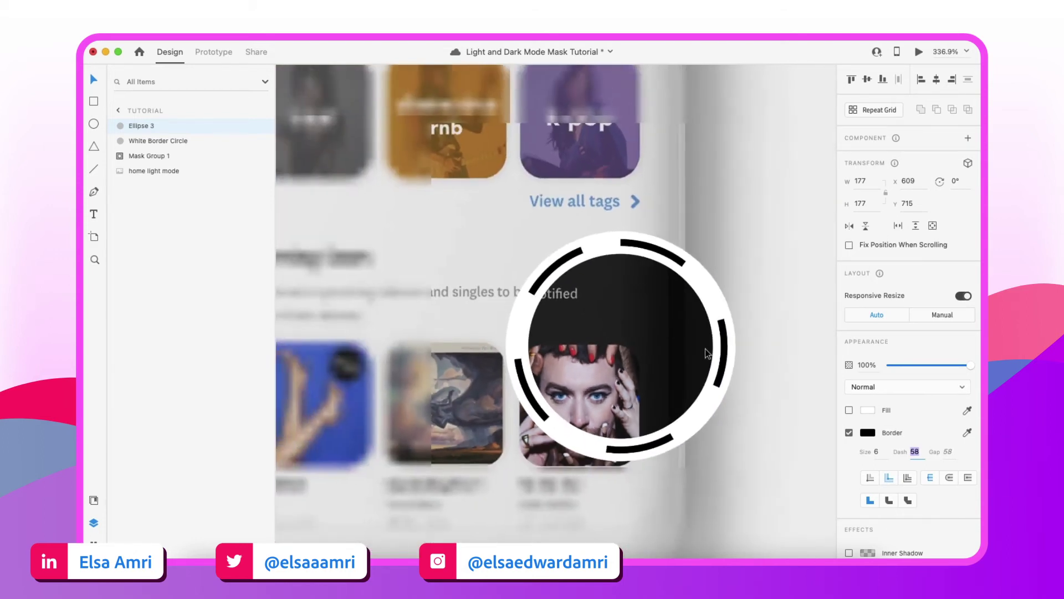
# Set the black ring's border dash to 55 with round caps and check the shape of the dash ends.
pyautogui.scroll(2, 705, 348)
pyautogui.press('Down')
pyautogui.press('Down')
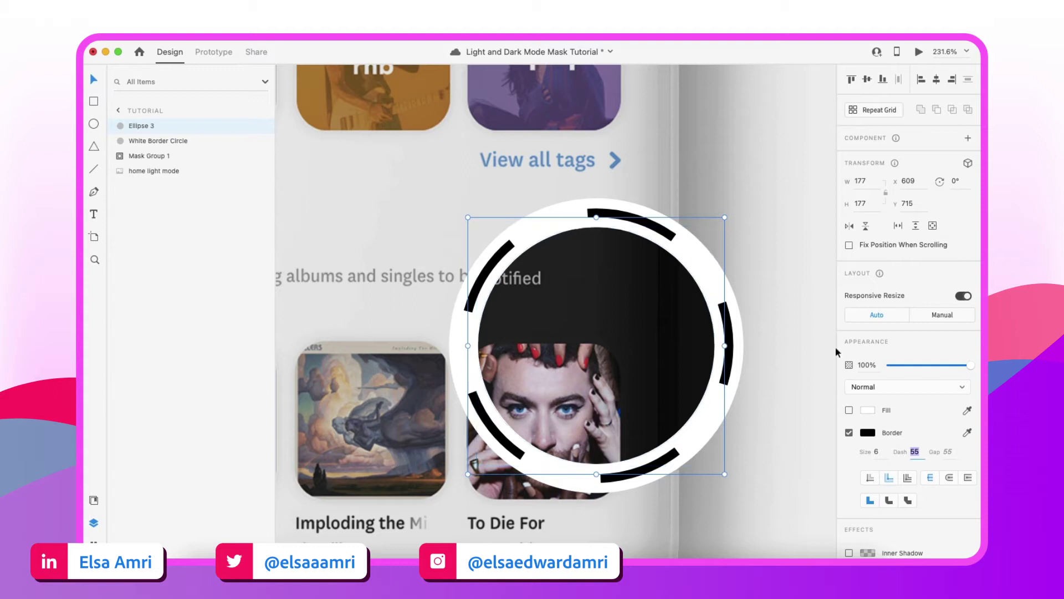
pyautogui.click(950, 478)
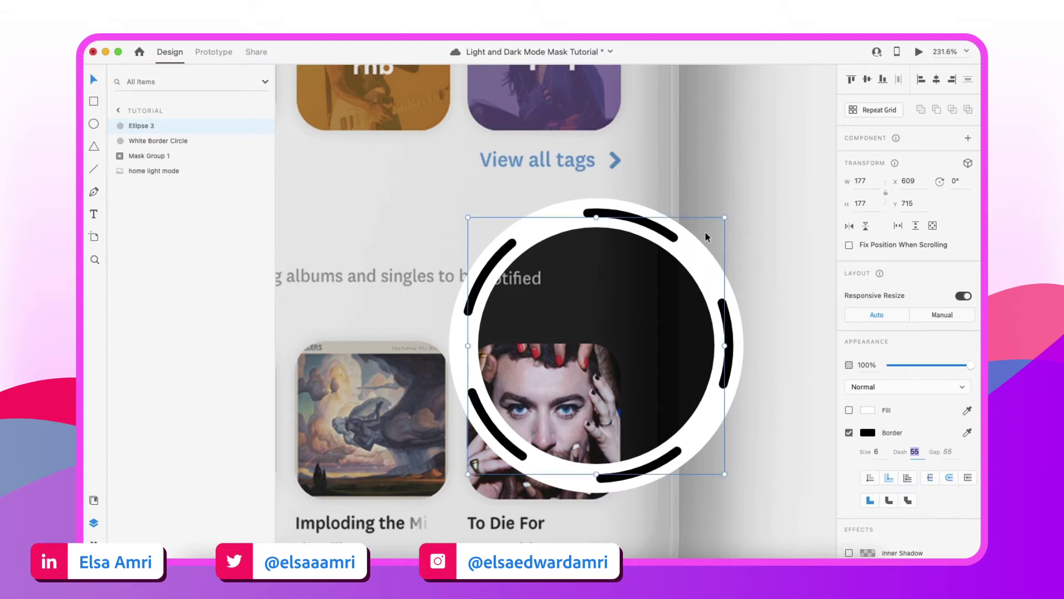
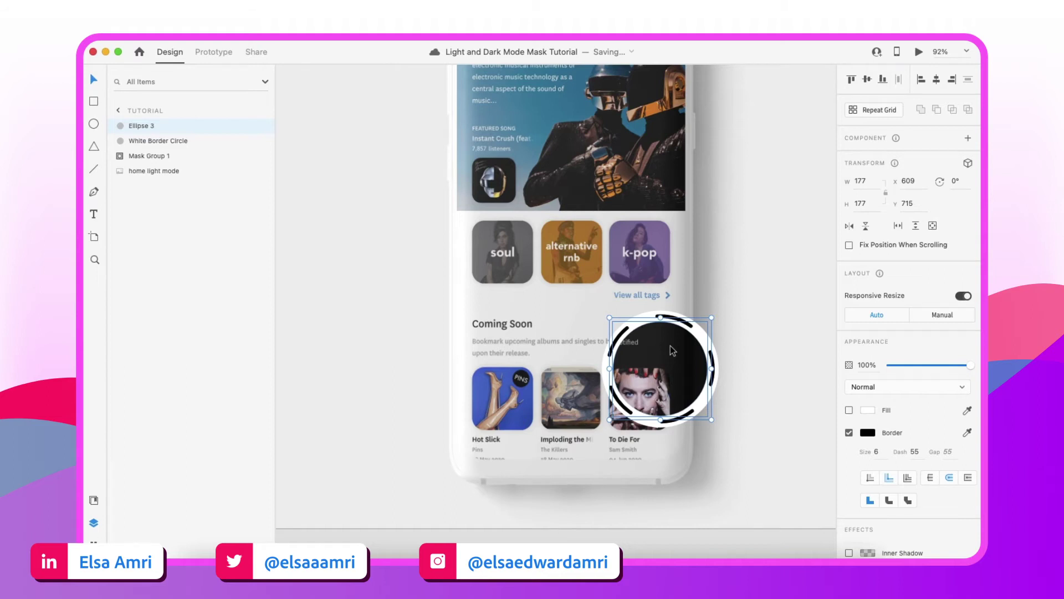
pyautogui.scroll(10, 656, 359)
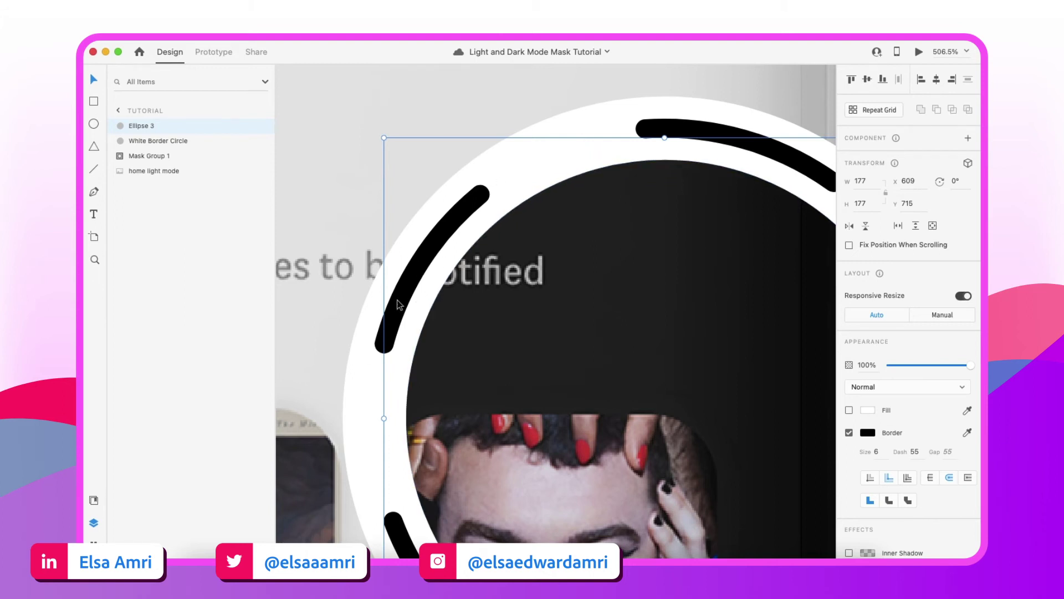
pyautogui.scroll(2, 431, 261)
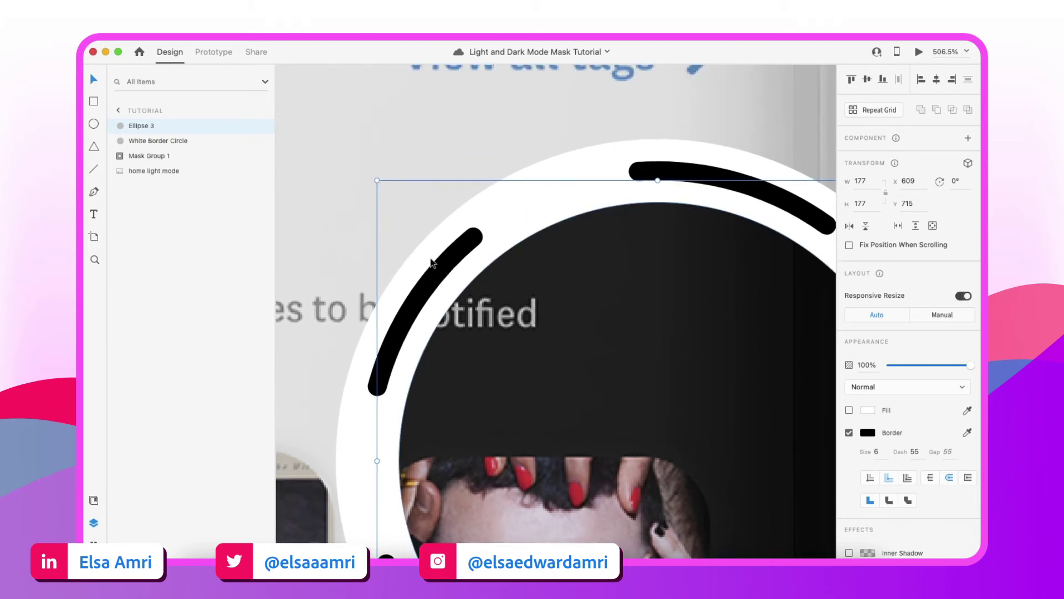
pyautogui.scroll(-8, 431, 262)
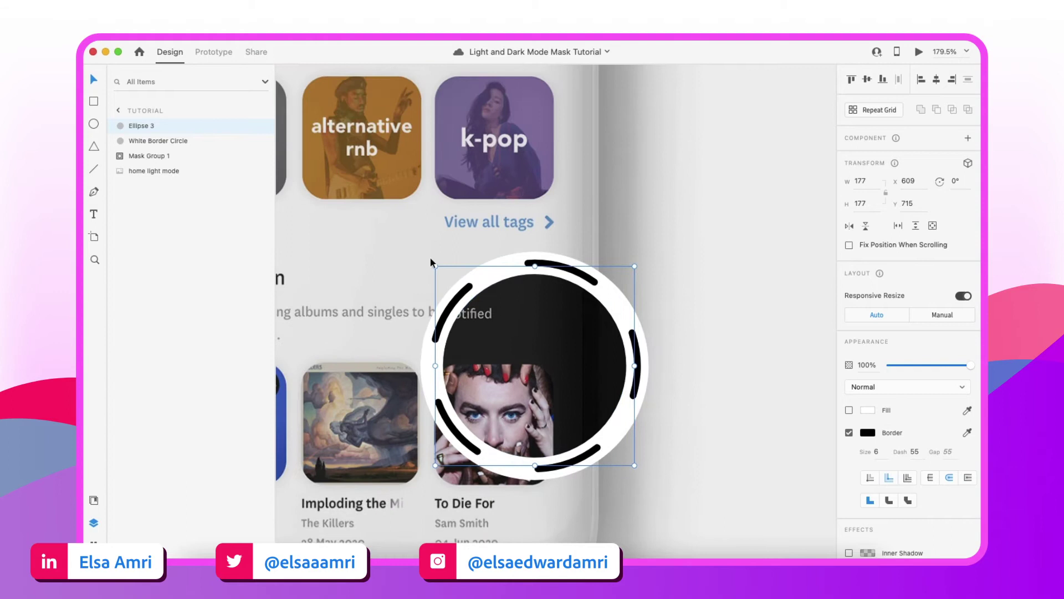
pyautogui.hscroll(-3, 430, 258)
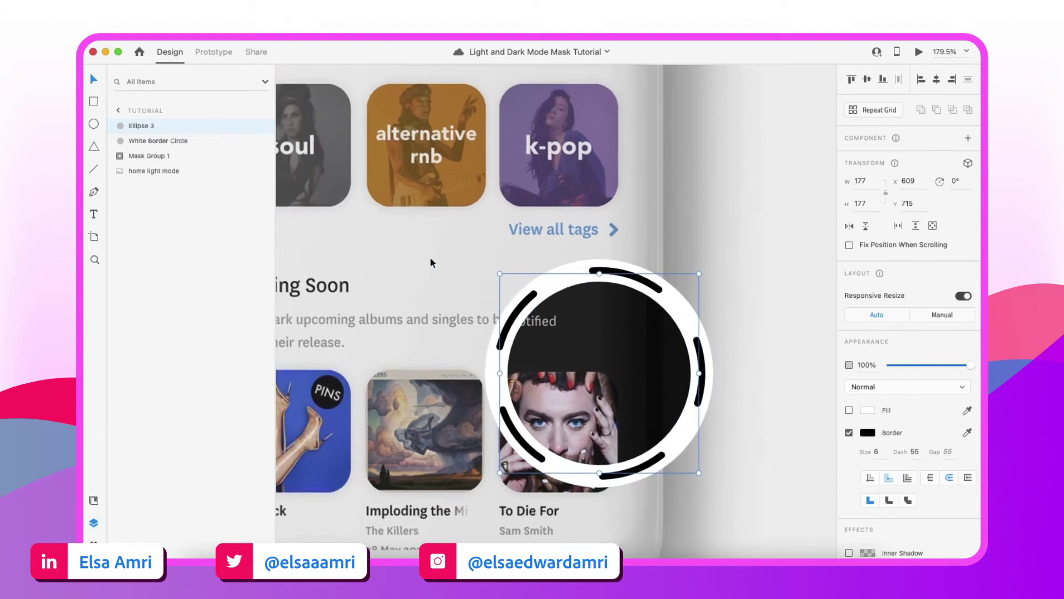
# Rename the Ellipse 3 layer as Dashes.
pyautogui.click(157, 139)
pyautogui.click(145, 124)
pyautogui.doubleClick(147, 125)
pyautogui.write('Dashes')
pyautogui.press('Return')
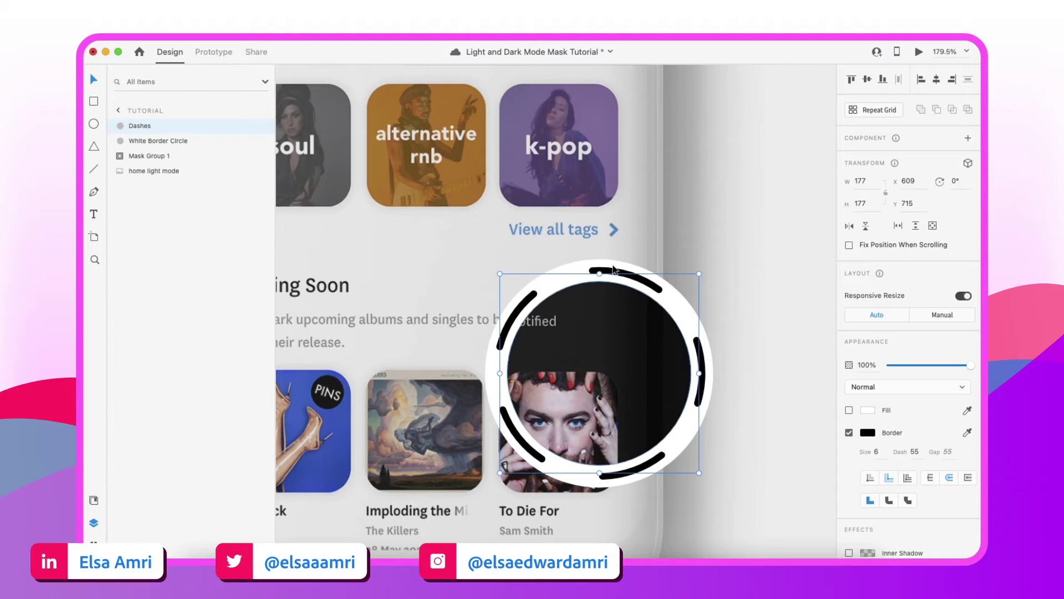
# Convert the borders of both Dashes and White Border Circle into filled shapes with Outline Stroke.
pyautogui.click(155, 140)
pyautogui.keyDown('shift'); pyautogui.click(140, 126); pyautogui.keyUp('shift')
pyautogui.rightClick(189, 126)
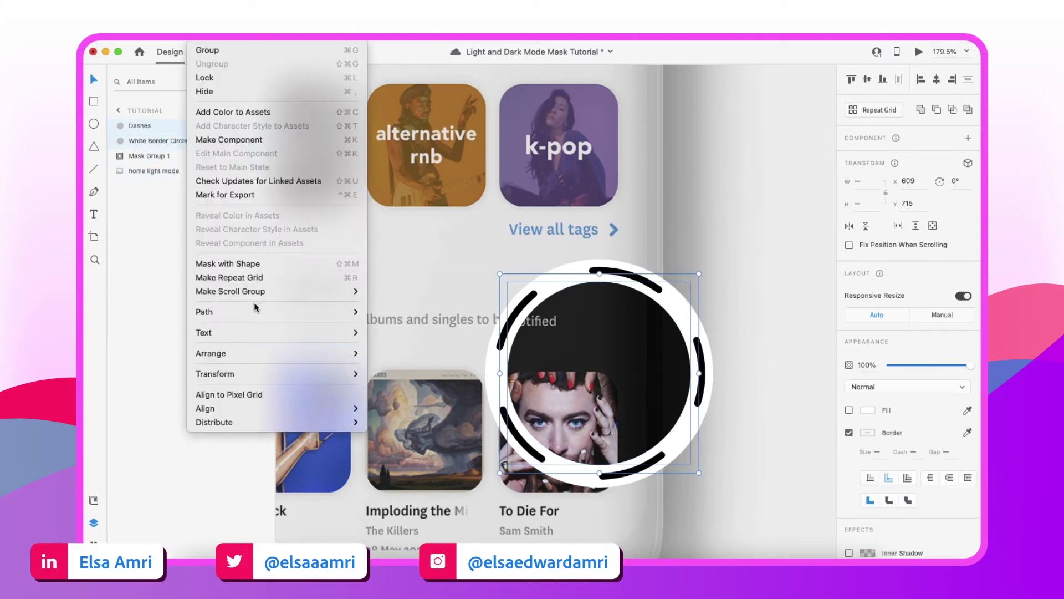
pyautogui.moveTo(288, 312)
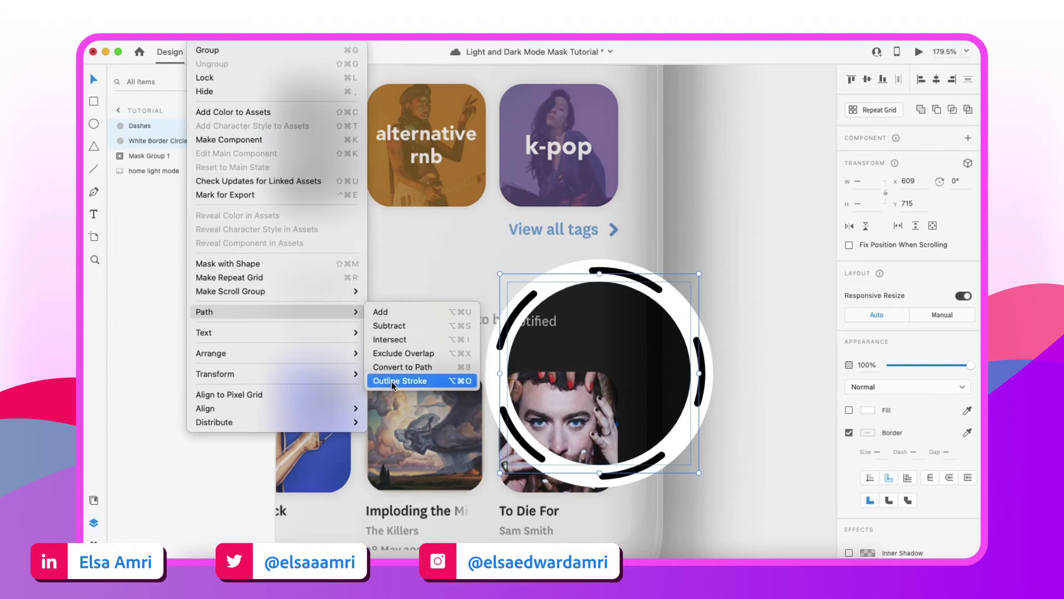
pyautogui.click(392, 383)
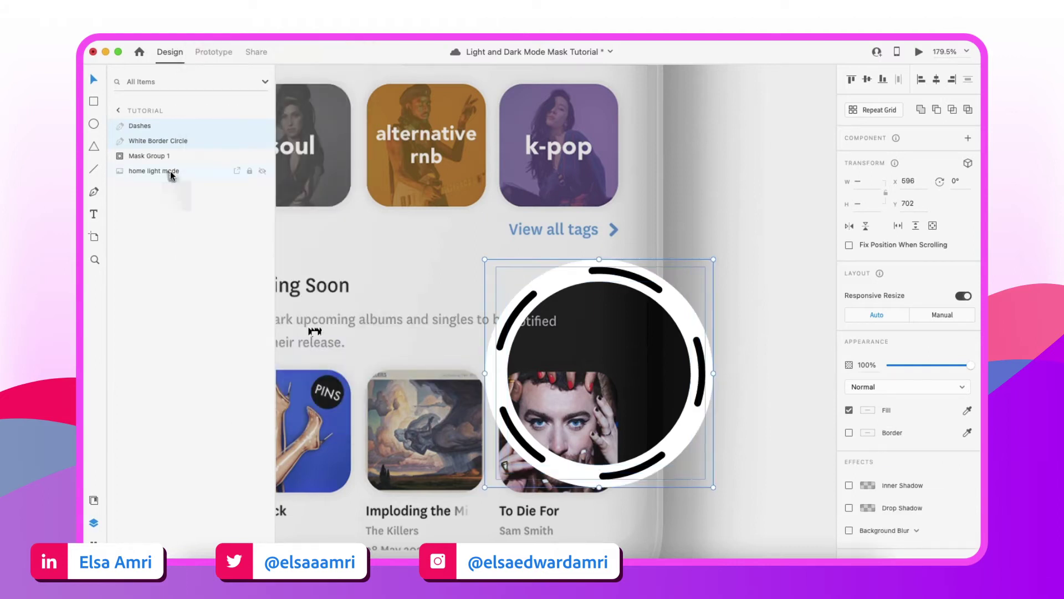
# Subtract Dashes from White Border Circle to cut the dashes out of the white ring, and save the document.
pyautogui.click(161, 140)
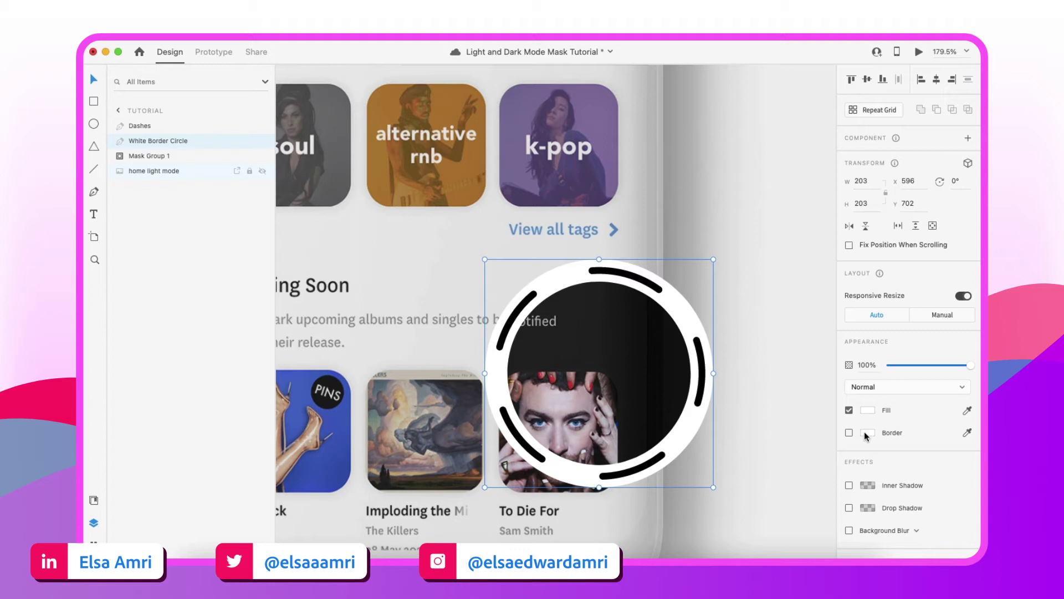
pyautogui.keyDown('shift'); pyautogui.click(159, 128); pyautogui.keyUp('shift')
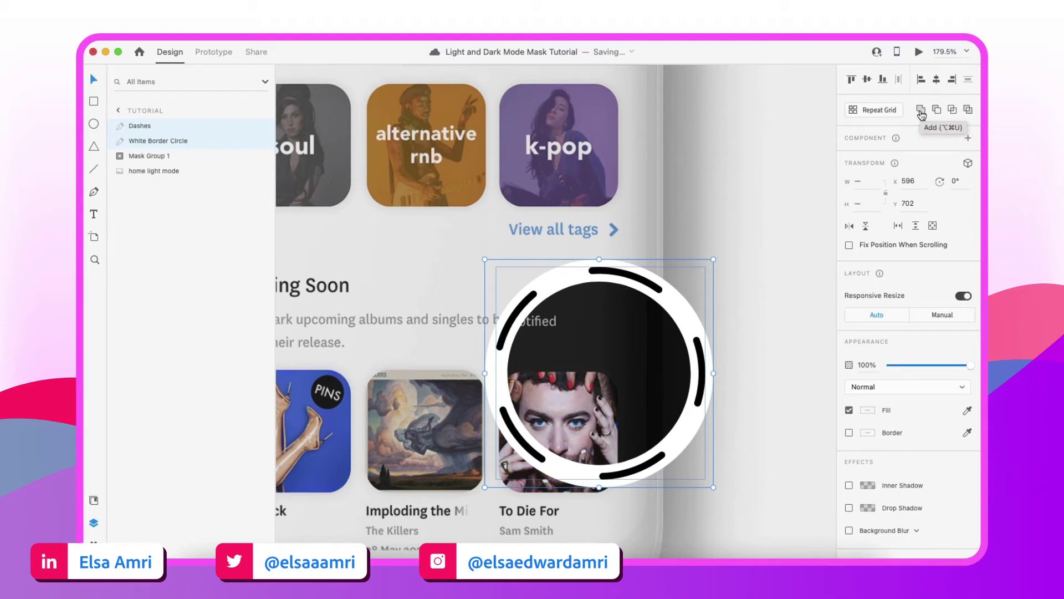
pyautogui.click(942, 112)
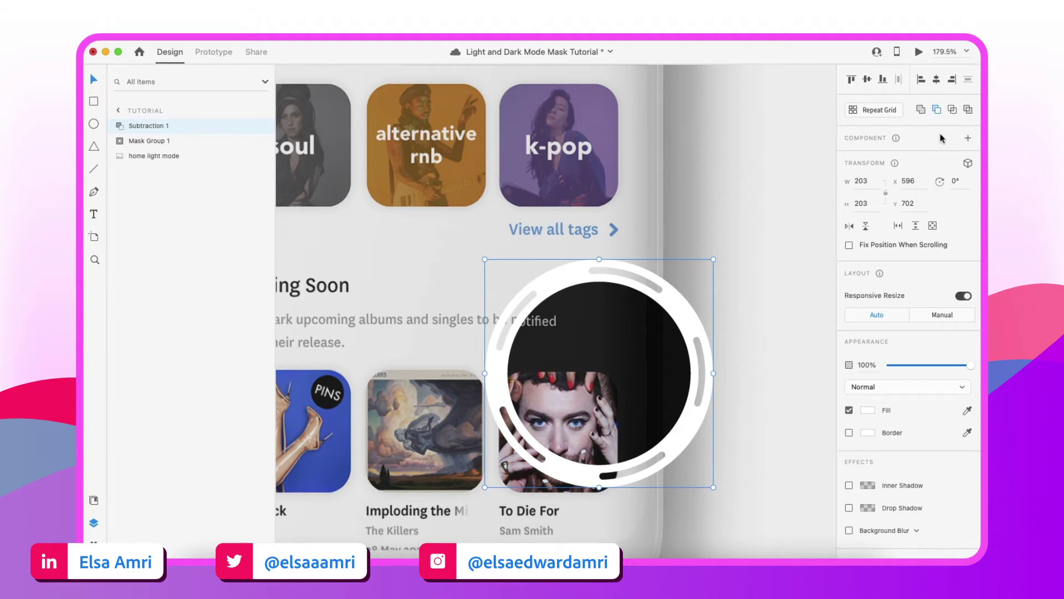
pyautogui.press('super+s')
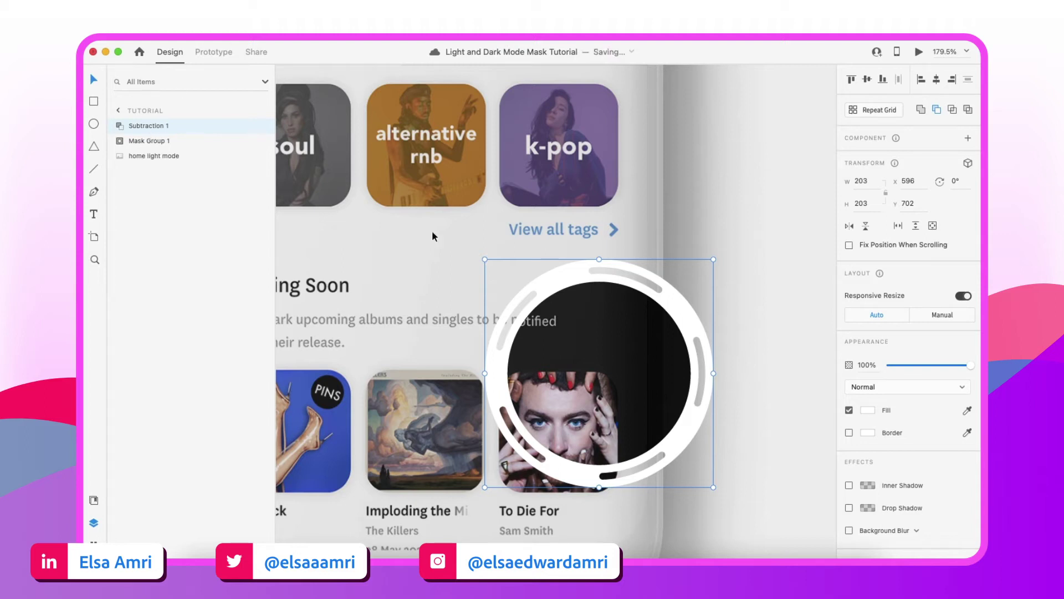
# Expand the subtracted shape's layer and inspect its Dashes and White Border Circle components on the phone mockup.
pyautogui.click(121, 126)
pyautogui.click(161, 142)
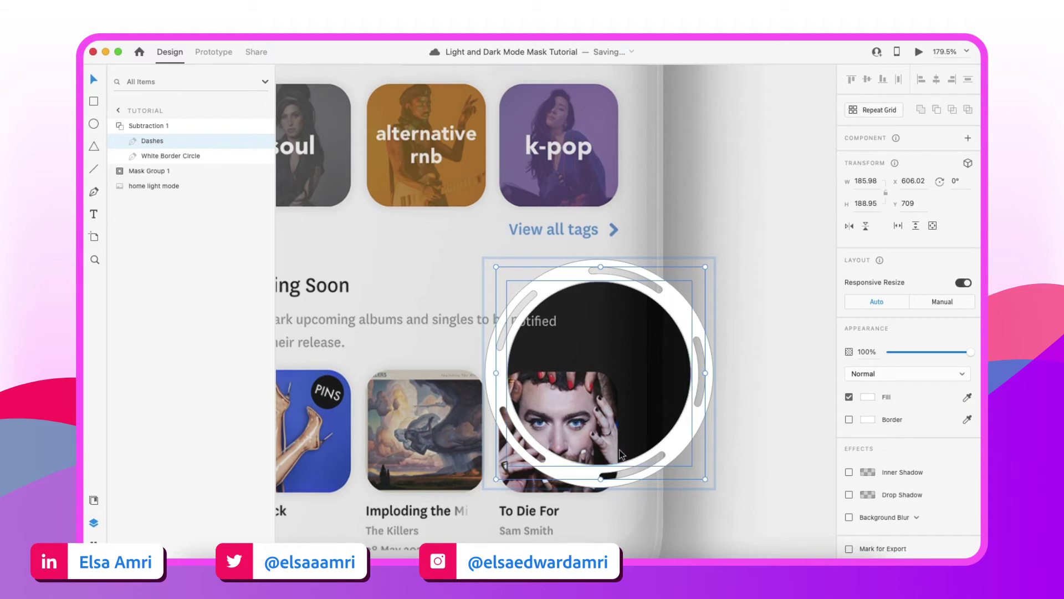
pyautogui.scroll(-3, 622, 453)
pyautogui.scroll(-5, 622, 453)
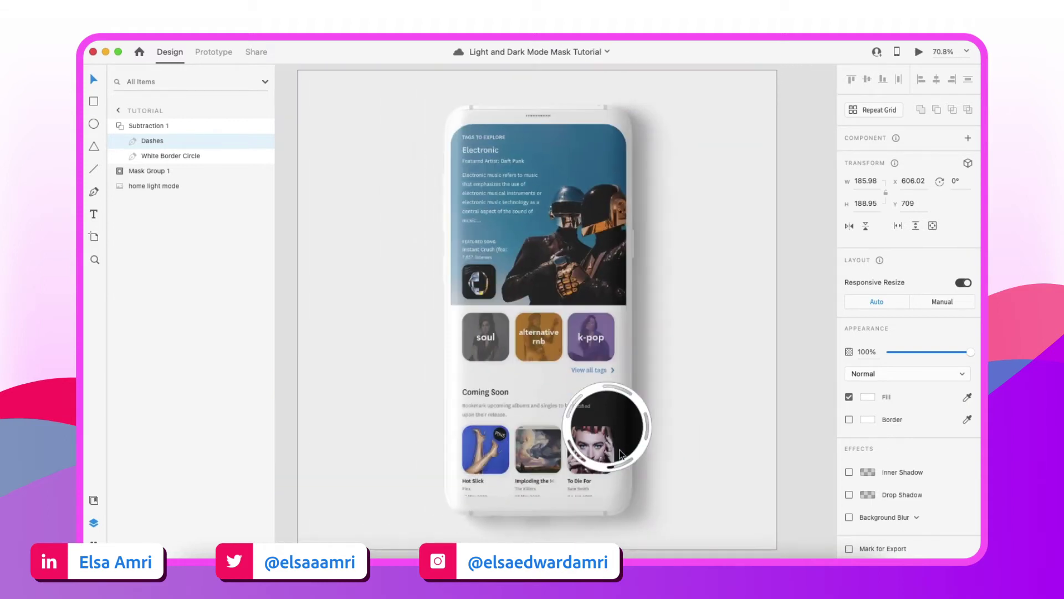
pyautogui.scroll(4, 621, 430)
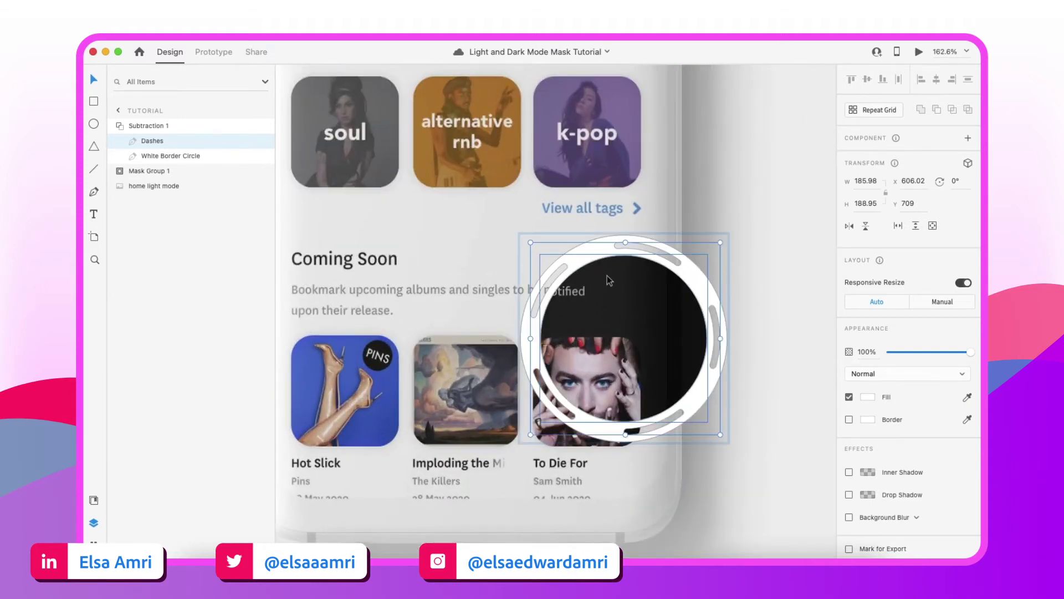
pyautogui.click(167, 155)
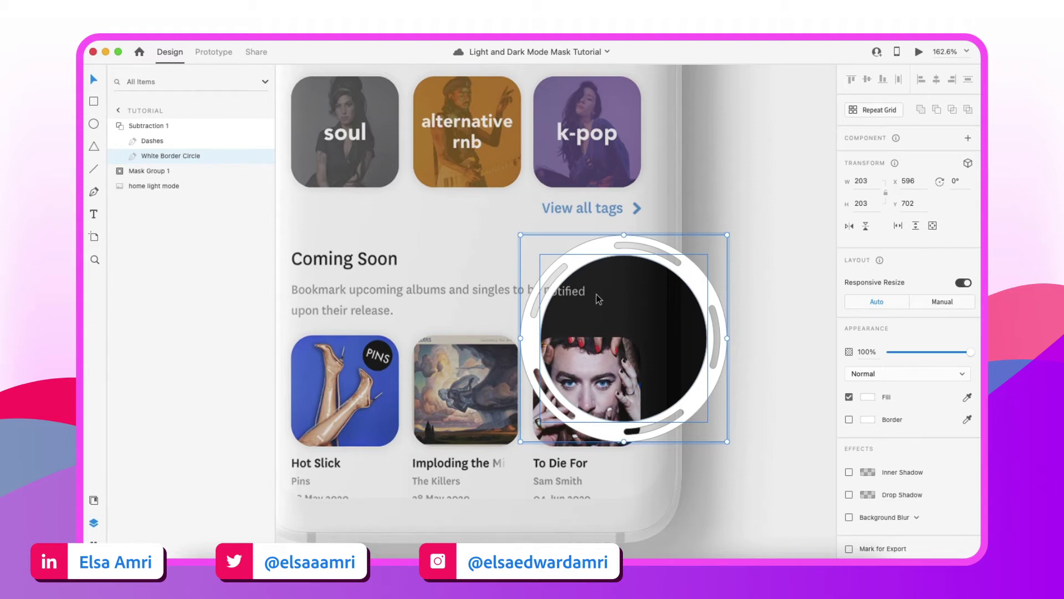
pyautogui.scroll(-5, 686, 287)
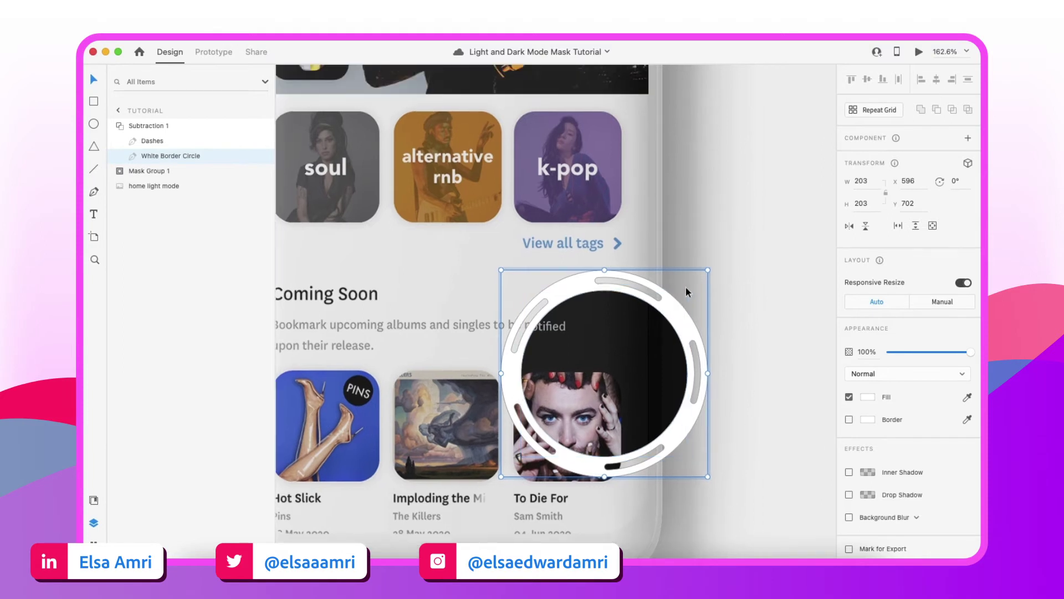
pyautogui.click(244, 36)
pyautogui.moveTo(197, 36)
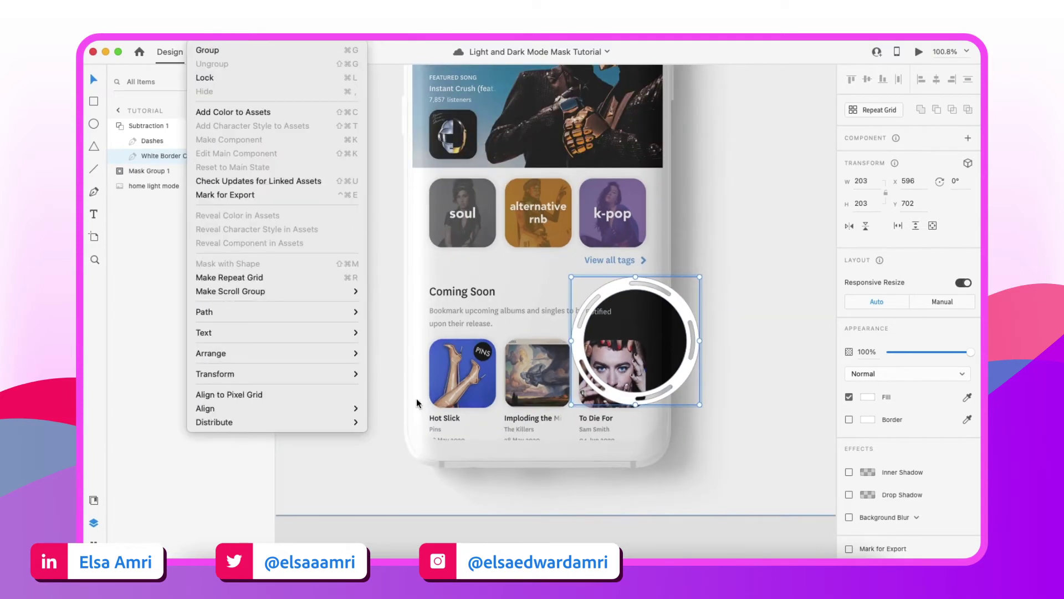
pyautogui.moveTo(342, 318)
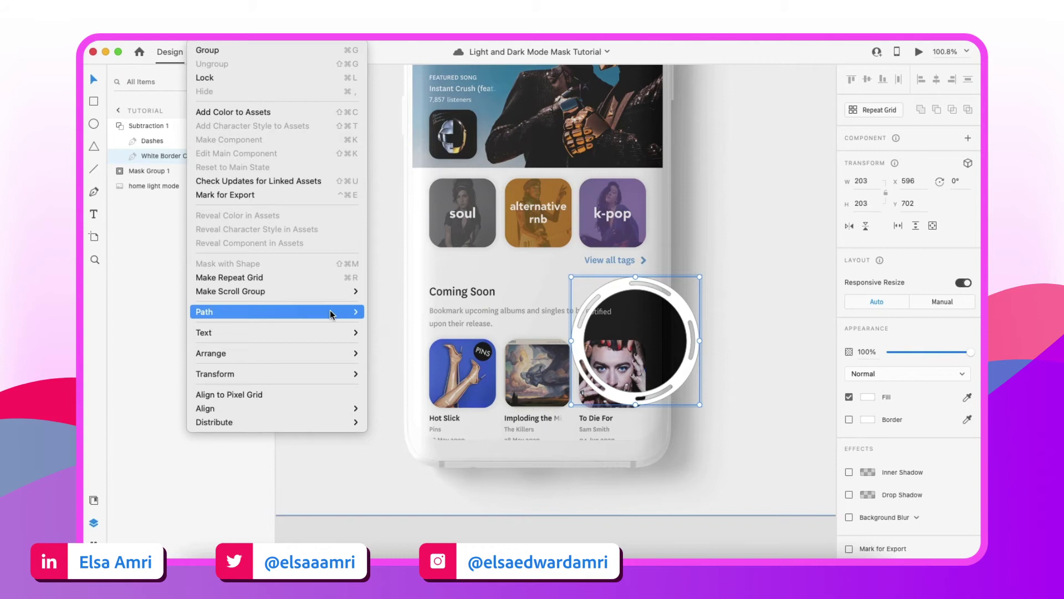
pyautogui.press('Escape')
pyautogui.press('Escape')
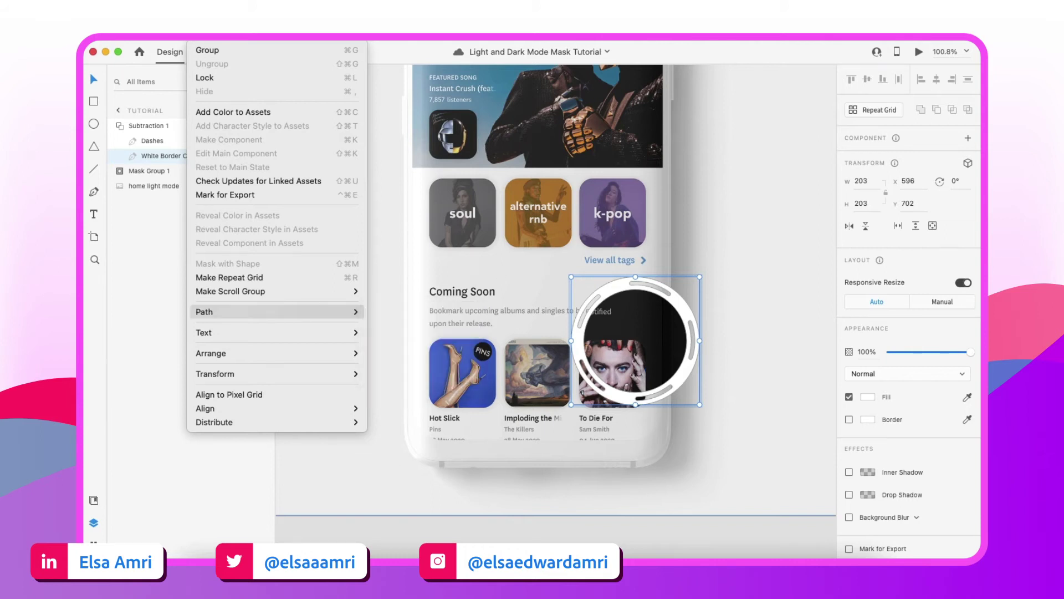
# Examine up close what shows through the dash cutouts in the white ring around the dark circle.
pyautogui.click(740, 335)
pyautogui.scroll(5, 740, 335)
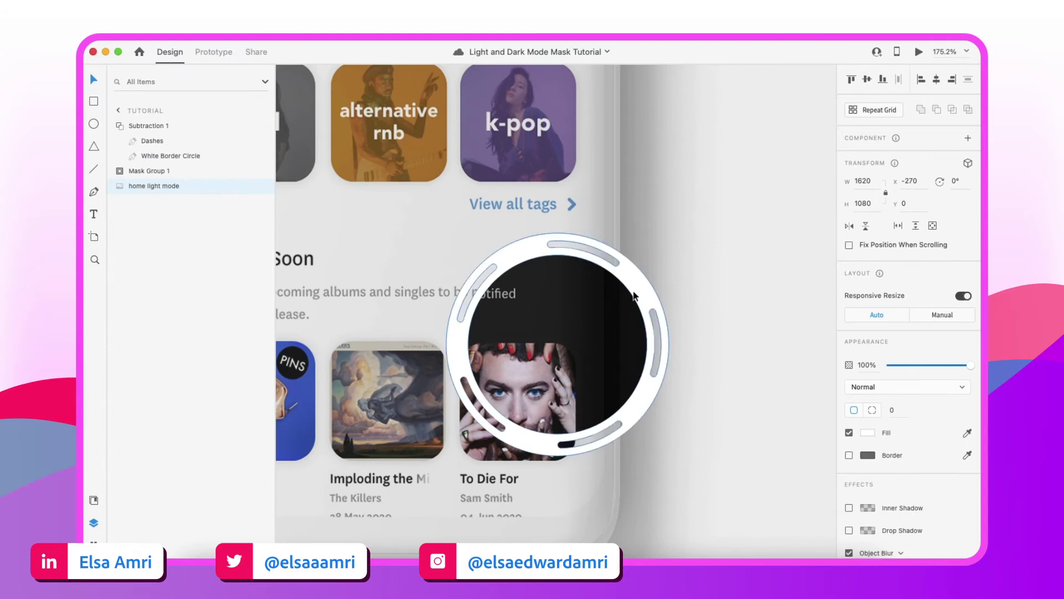
pyautogui.scroll(5, 611, 257)
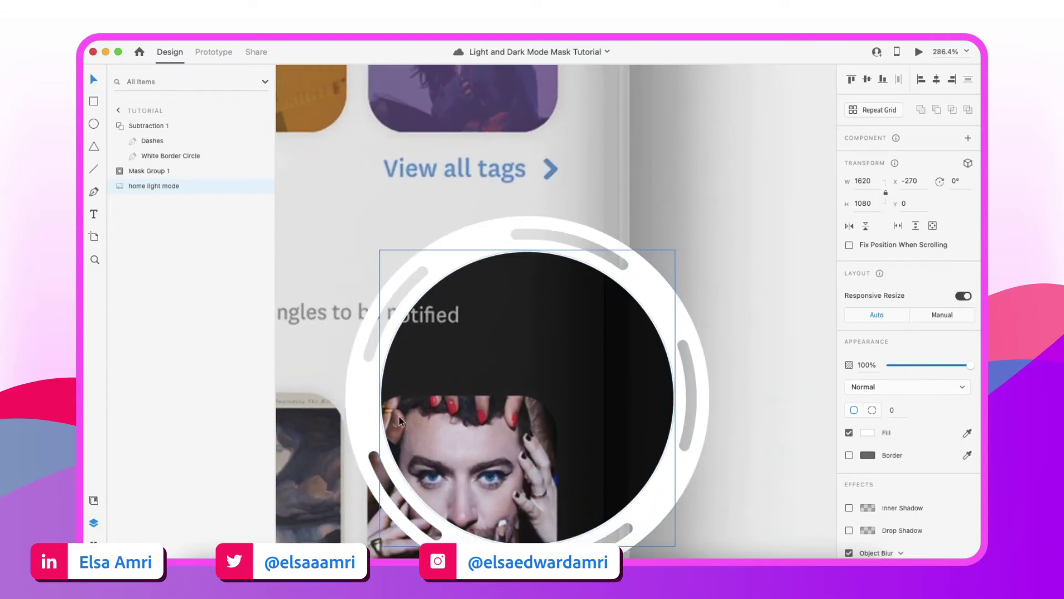
pyautogui.scroll(-2, 657, 472)
pyautogui.scroll(2, 657, 473)
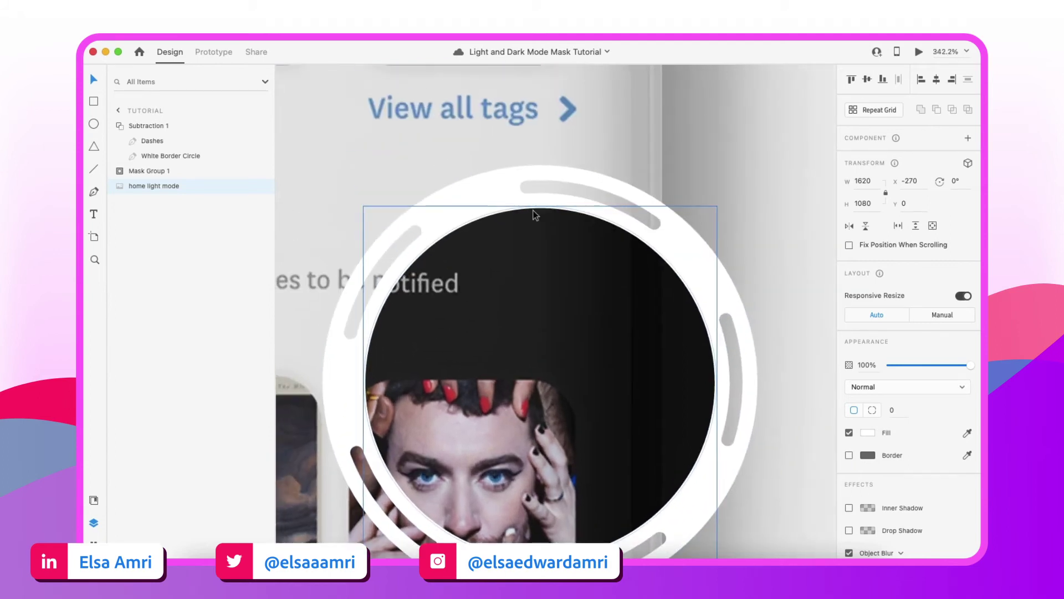
pyautogui.scroll(-1, 532, 210)
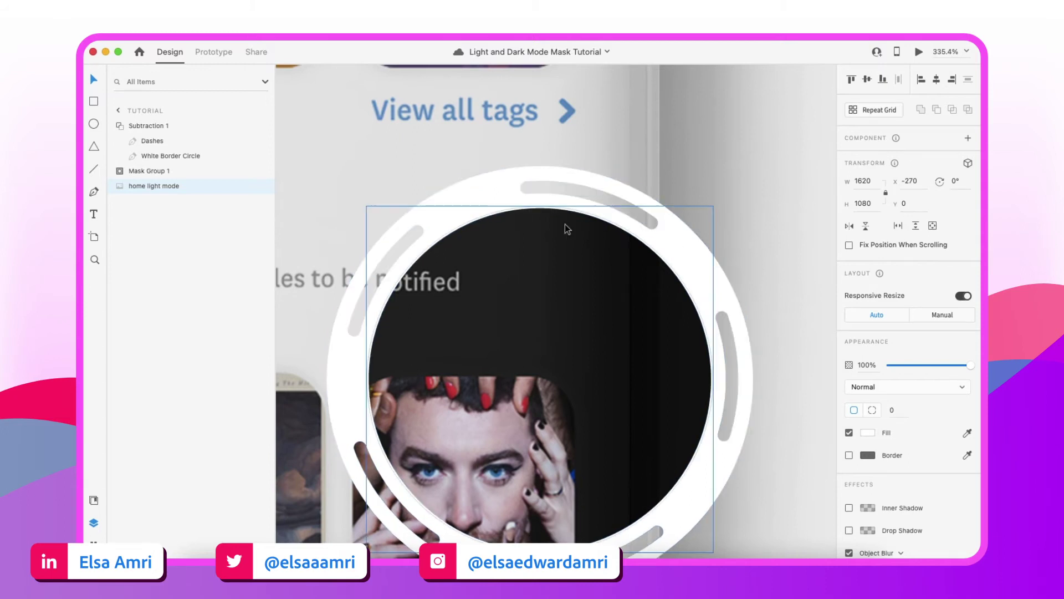
pyautogui.scroll(-5, 491, 176)
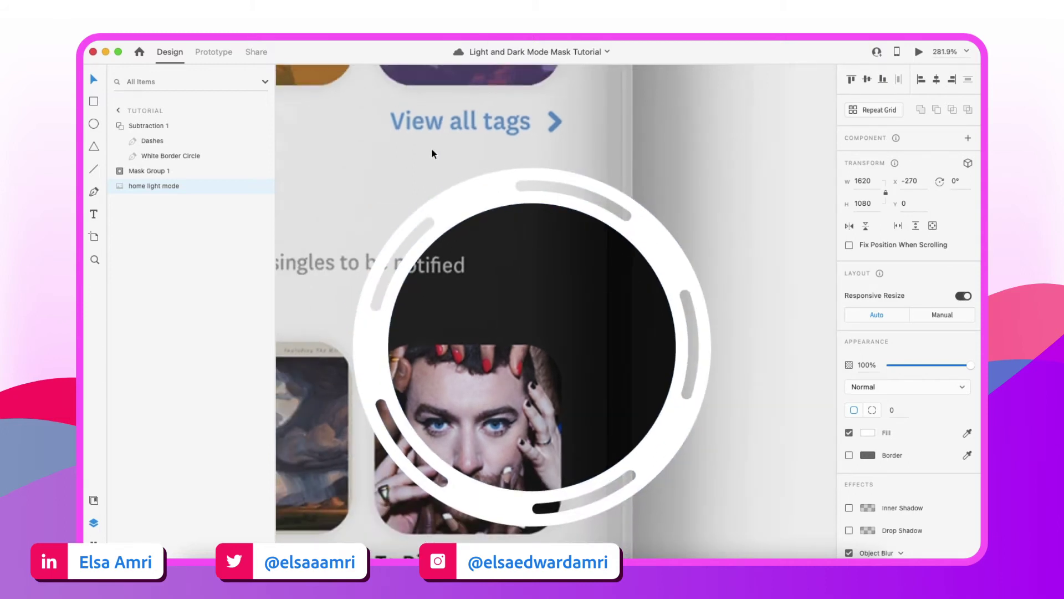
pyautogui.scroll(5, 441, 221)
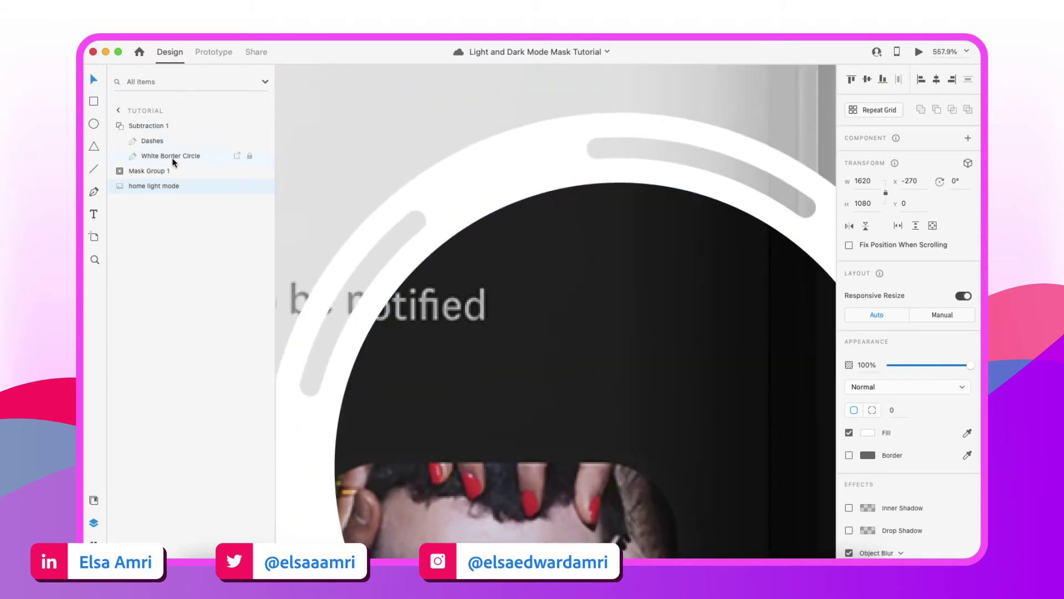
# Expand Mask Group 1 to reach its Circle Mask and home dark mode layers.
pyautogui.click(120, 171)
pyautogui.scroll(-8, 464, 149)
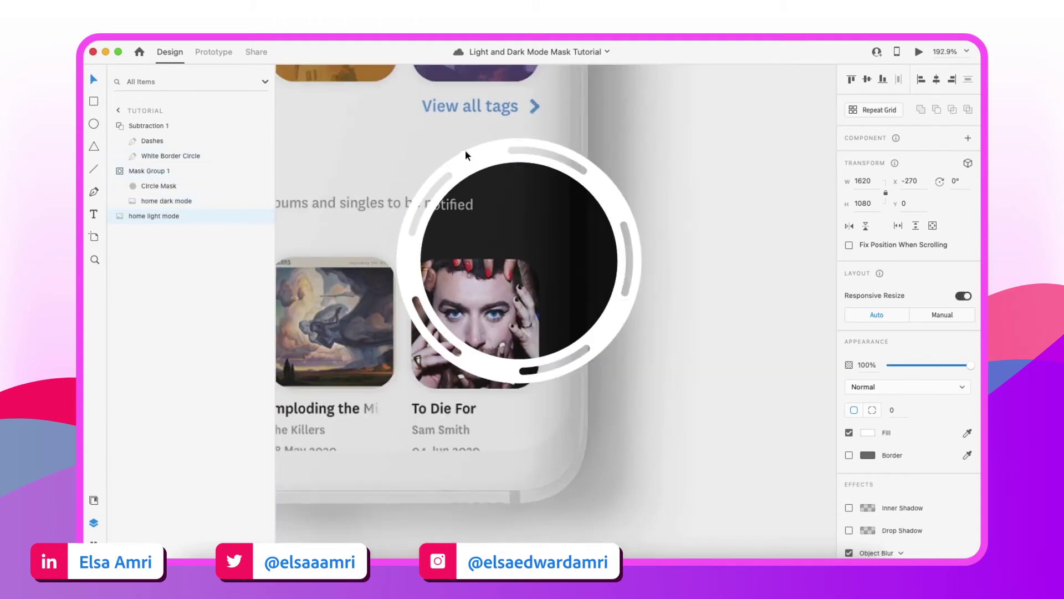
pyautogui.click(119, 171)
pyautogui.click(119, 172)
pyautogui.scroll(3, 464, 192)
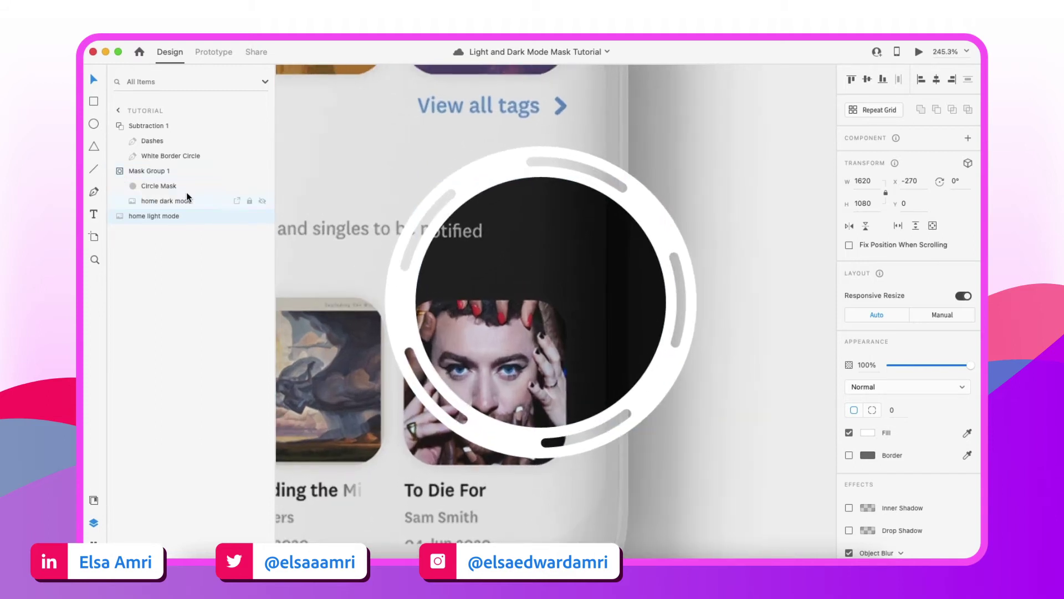
# Enlarge Circle Mask from its center to 197 × 197 so the dark mockup fills the ring's dash cutouts, and deselect it.
pyautogui.click(166, 185)
pyautogui.scroll(4, 698, 288)
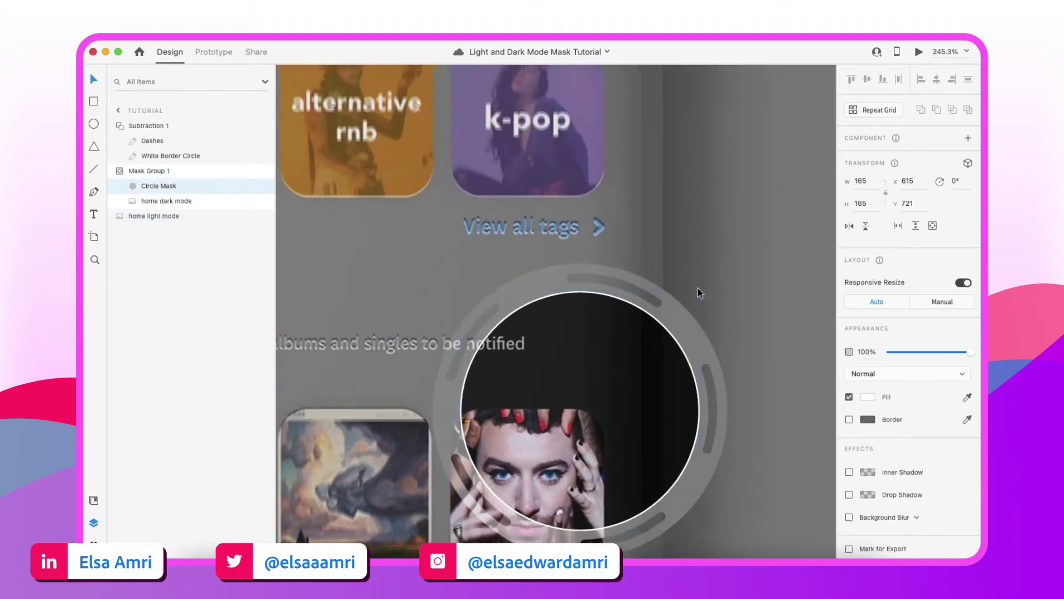
pyautogui.scroll(-10, 697, 288)
pyautogui.scroll(1, 697, 288)
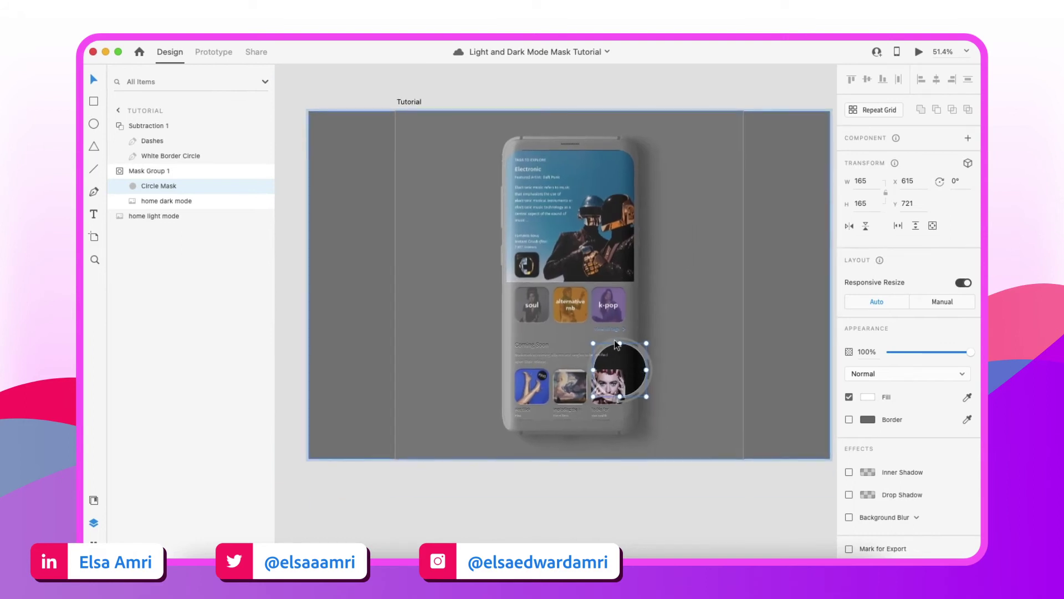
pyautogui.scroll(5, 630, 384)
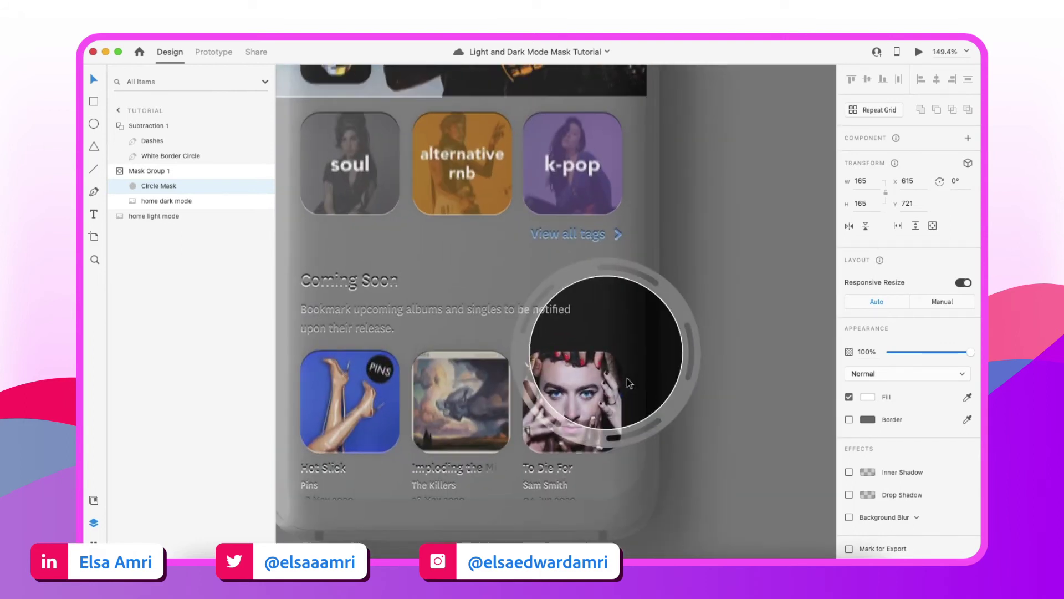
pyautogui.scroll(3, 606, 311)
pyautogui.scroll(4, 516, 260)
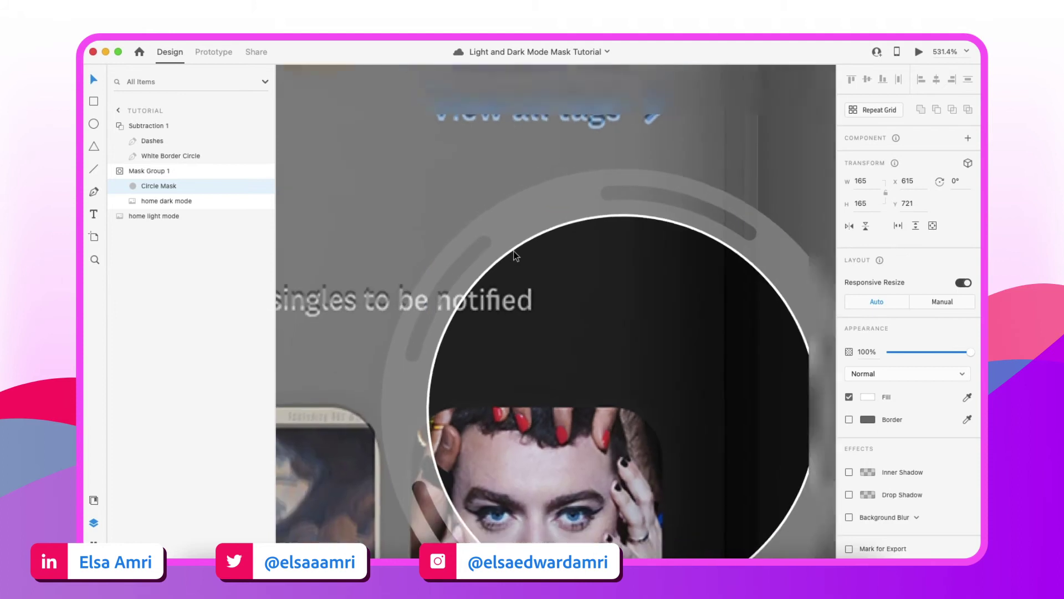
pyautogui.scroll(-2, 513, 251)
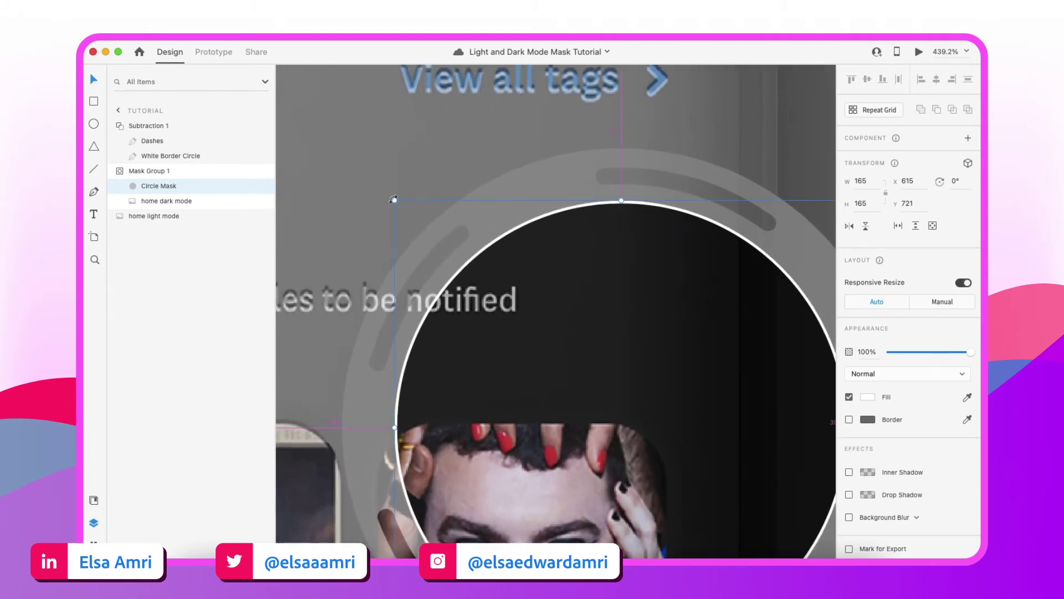
pyautogui.moveTo(394, 200); pyautogui.dragTo(333, 158)
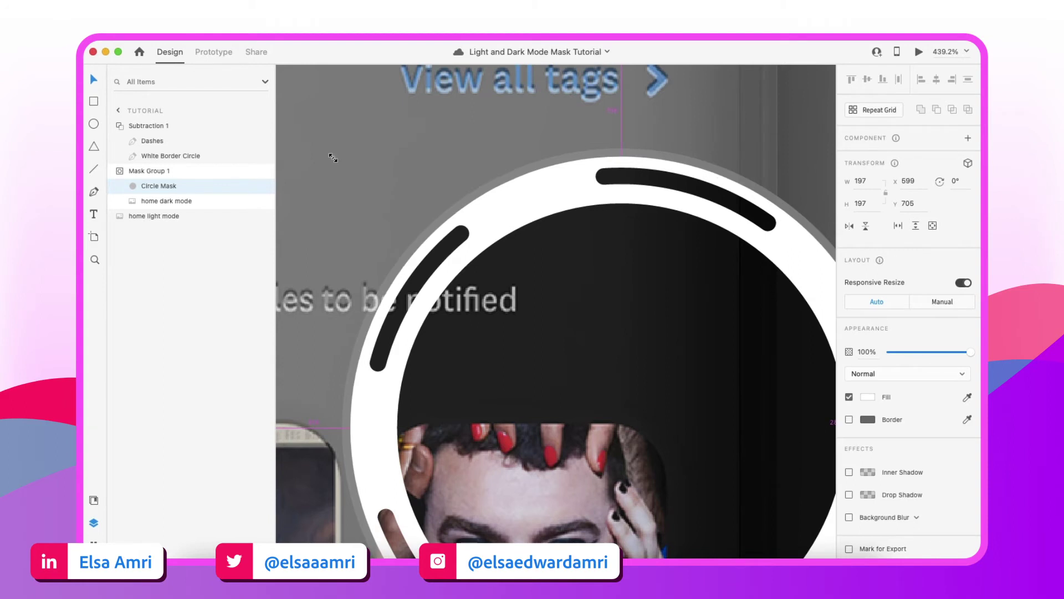
pyautogui.hscroll(5, 680, 253)
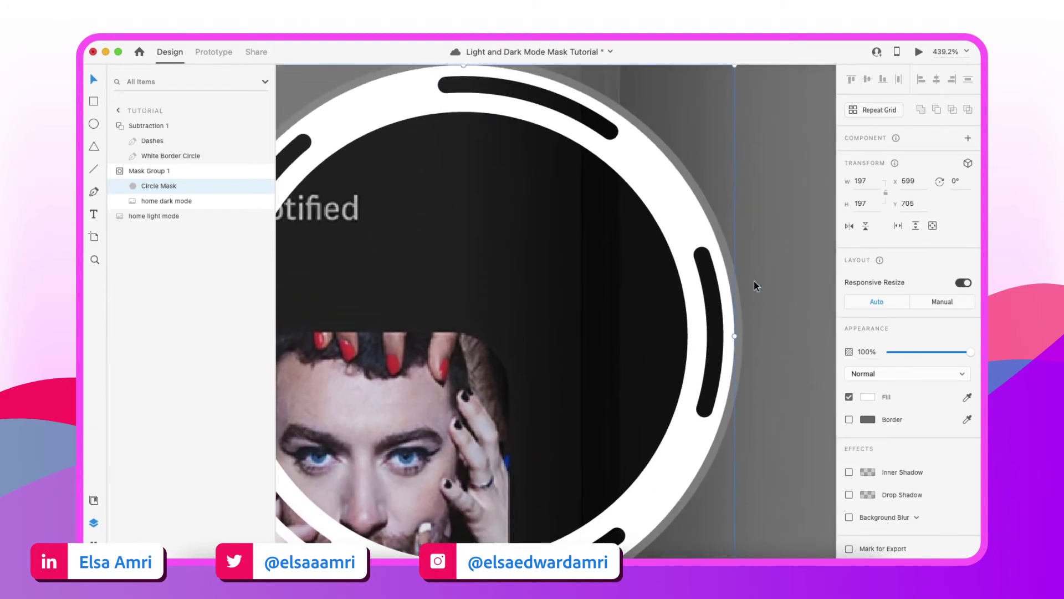
pyautogui.scroll(-5, 650, 225)
pyautogui.click(612, 513)
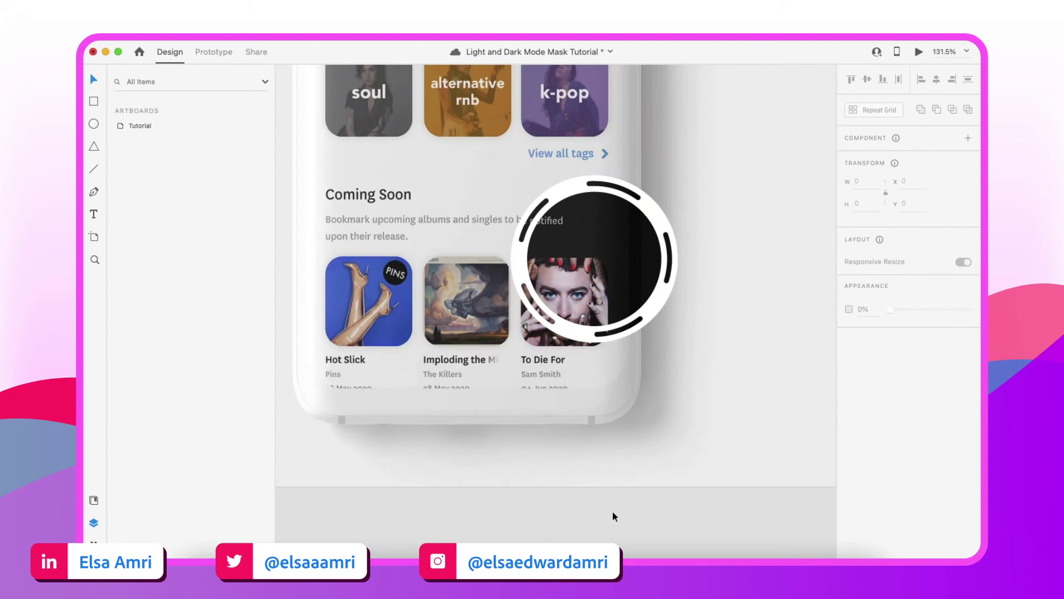
# Check the dash cutouts around the dark circle up close and at full artboard view, and save the document.
pyautogui.scroll(5, 582, 241)
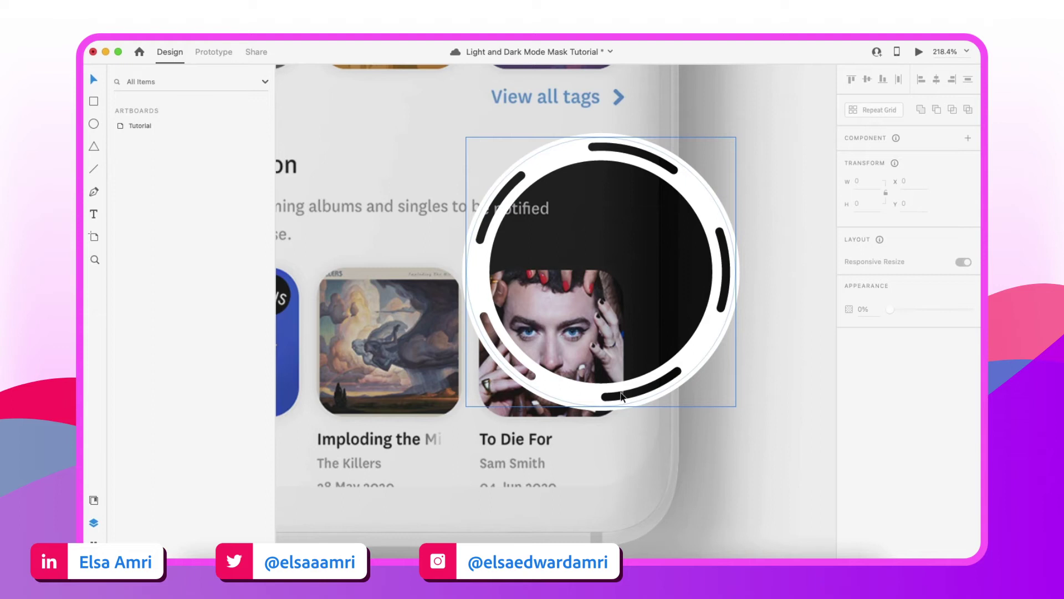
pyautogui.scroll(3, 621, 393)
pyautogui.scroll(2, 710, 158)
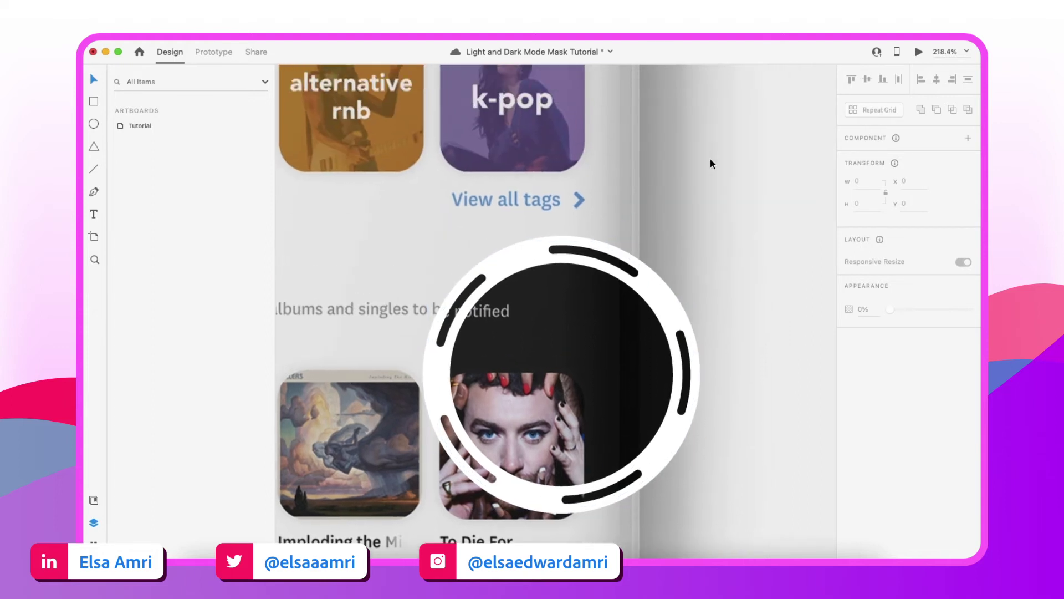
pyautogui.scroll(-5, 710, 162)
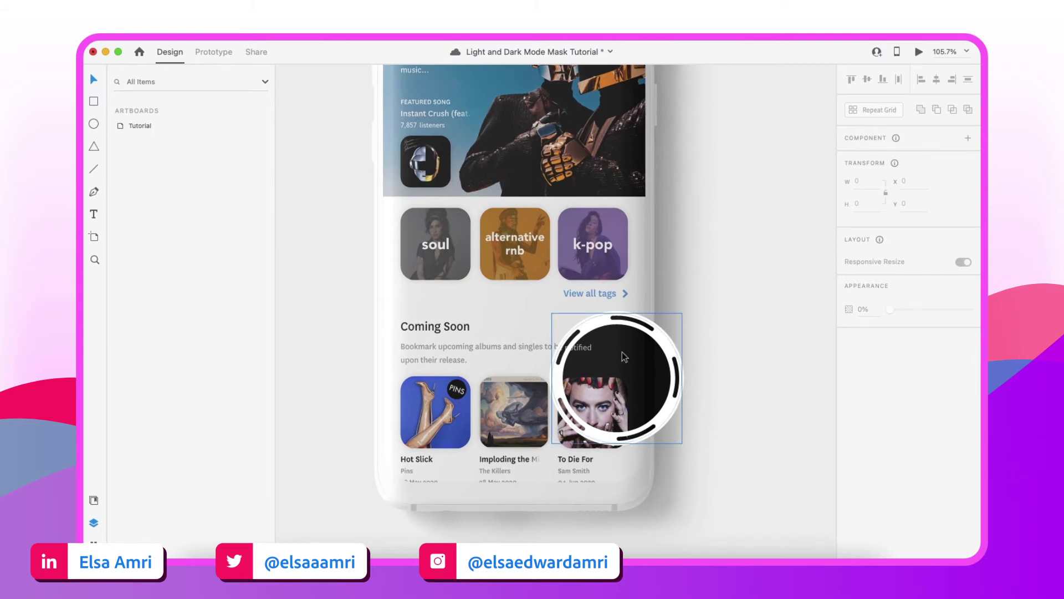
pyautogui.scroll(-4, 614, 358)
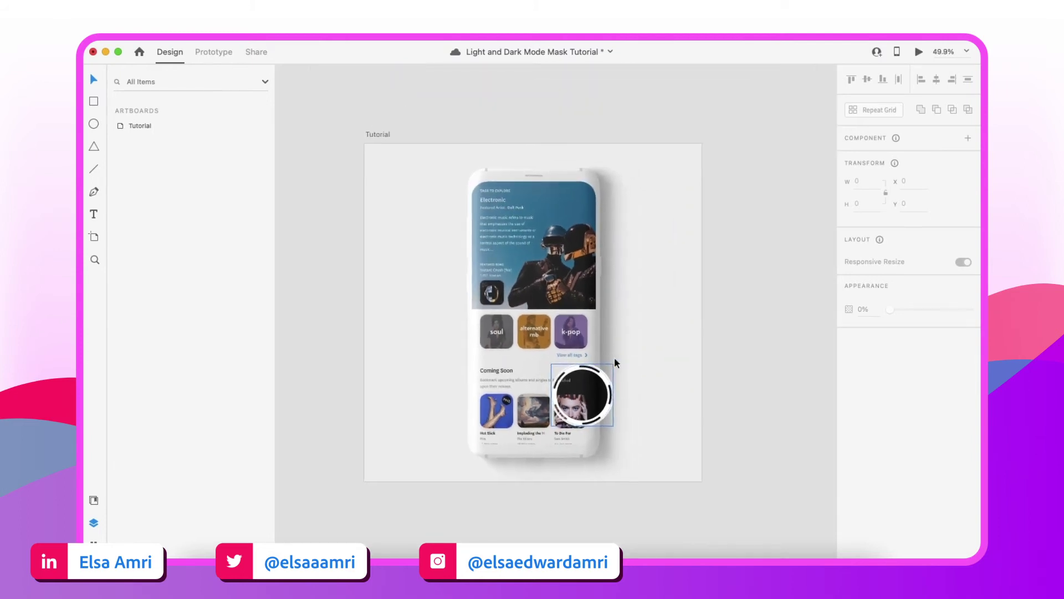
pyautogui.press('super+s')
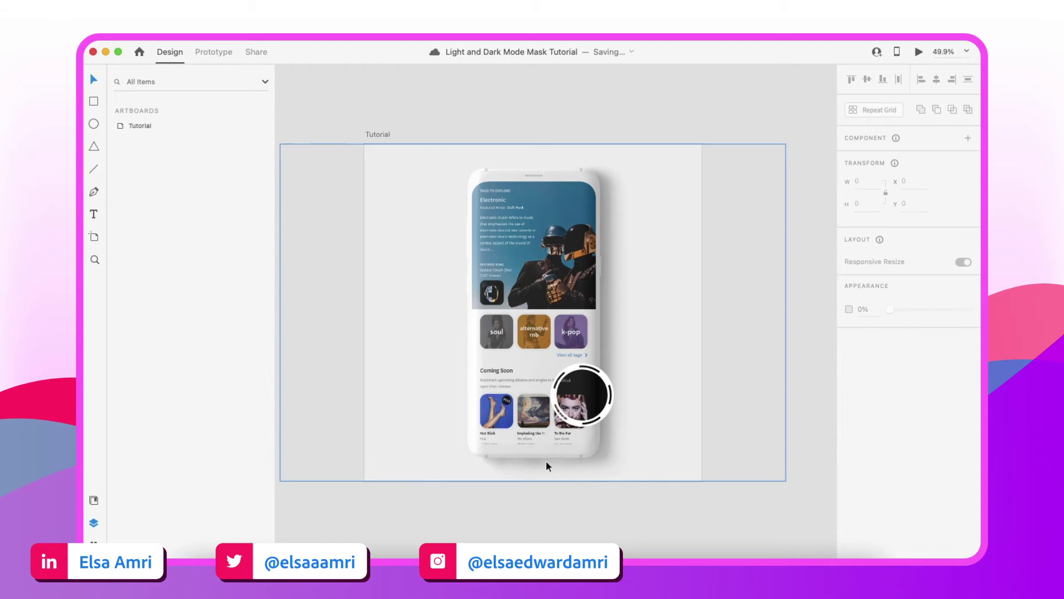
# Duplicate the Tutorial artboard and place the copy to the right of the original at X 1435, Y 0.
pyautogui.scroll(5, 630, 358)
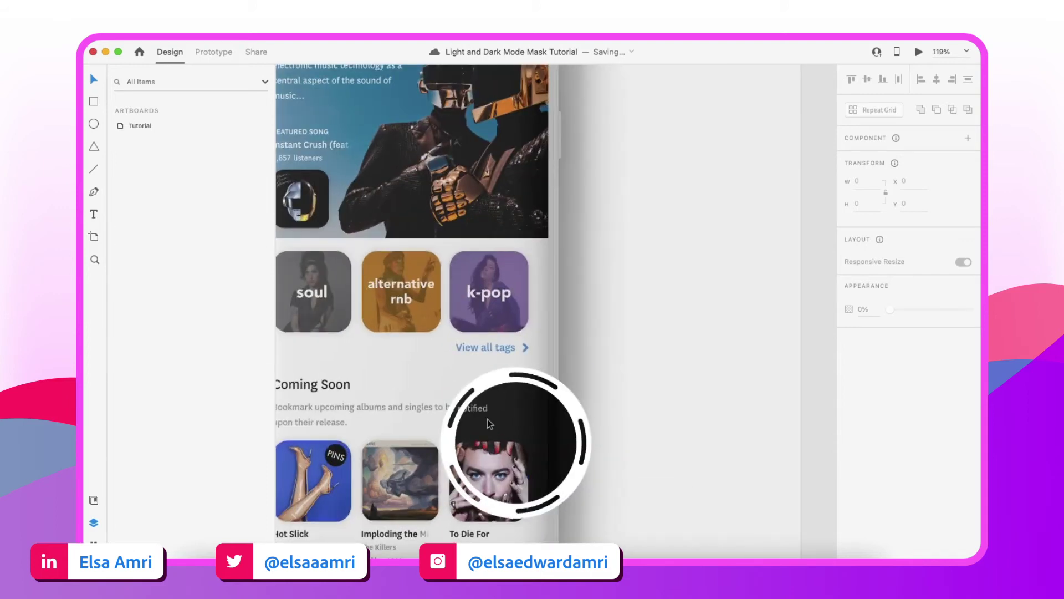
pyautogui.scroll(-4, 487, 419)
pyautogui.click(487, 419)
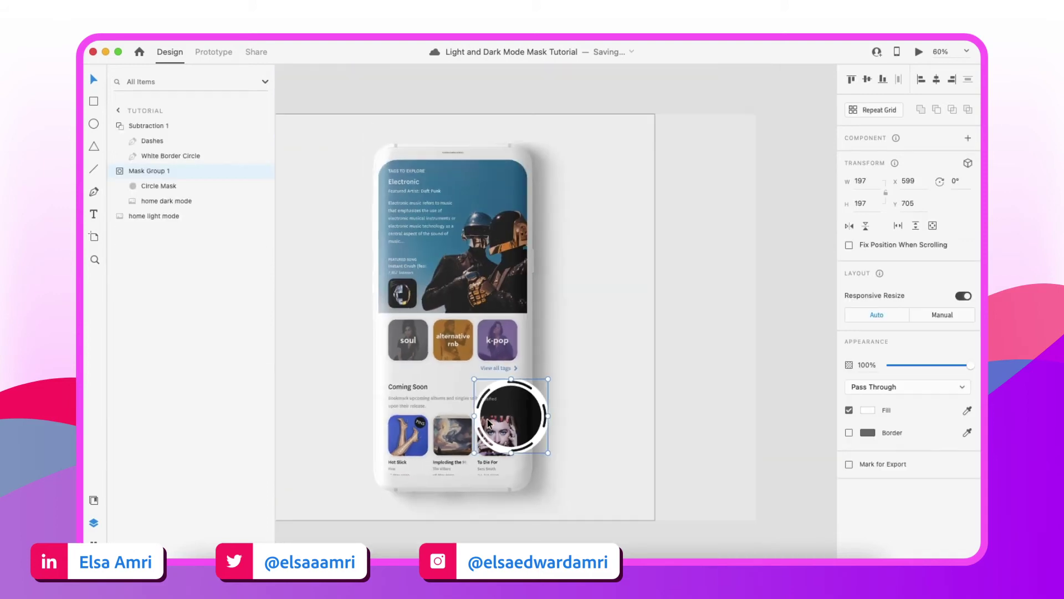
pyautogui.scroll(-3, 521, 255)
pyautogui.click(510, 90)
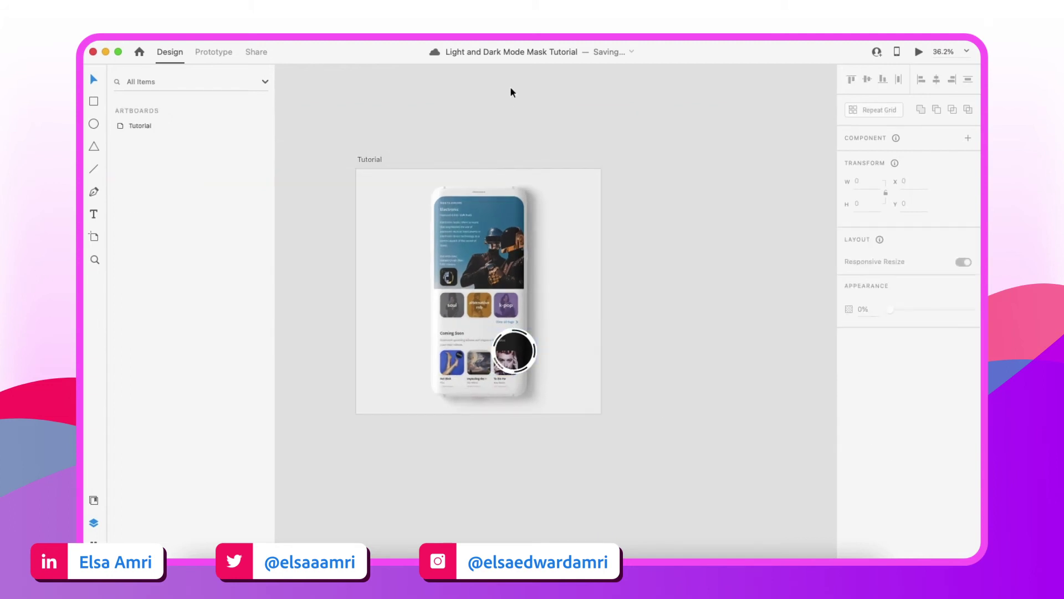
pyautogui.scroll(-2, 375, 178)
pyautogui.moveTo(320, 214); pyautogui.dragTo(564, 214)
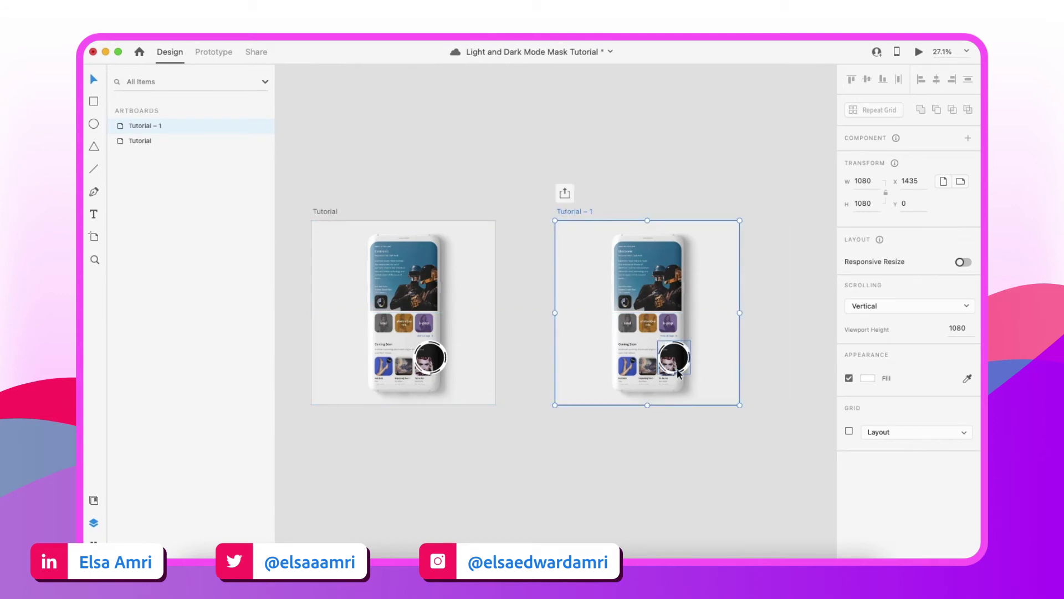
# Try moving Subtraction 1 and Mask Group 1 together to the phone's upper-left area at X 267, Y 153 on the copied artboard.
pyautogui.scroll(3, 677, 373)
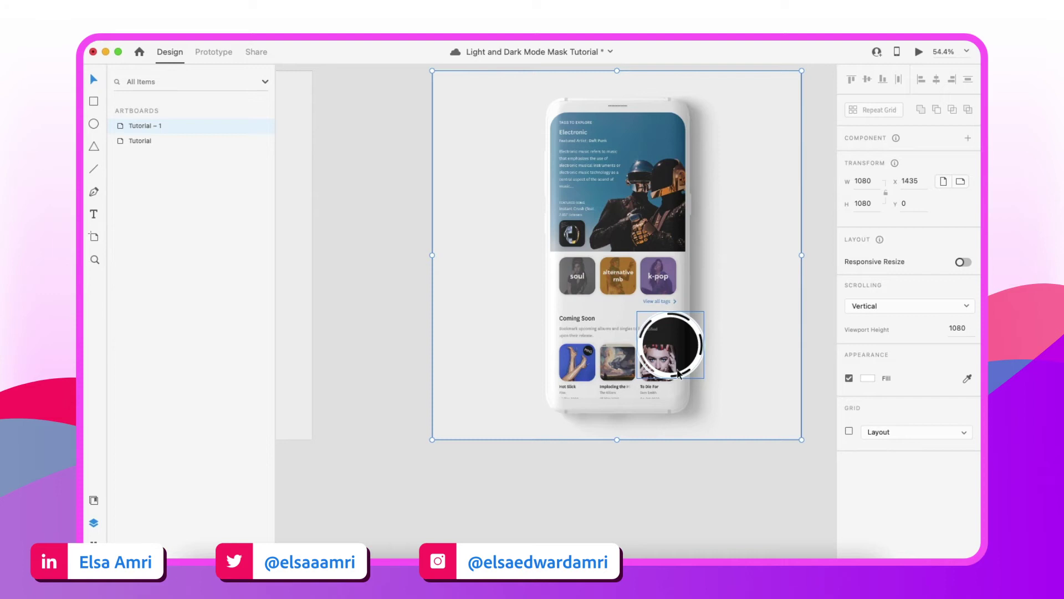
pyautogui.click(677, 373)
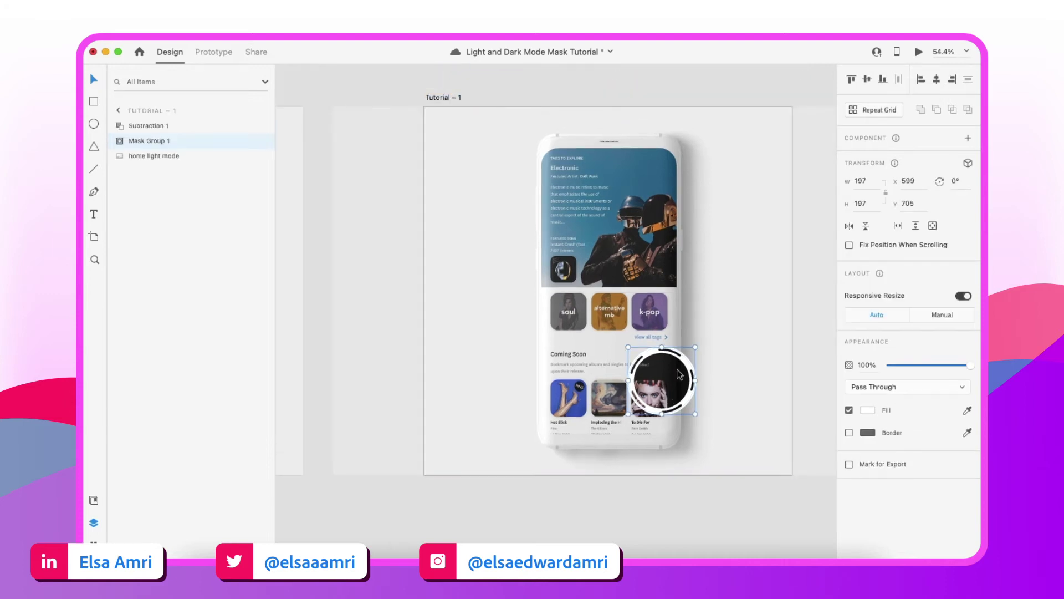
pyautogui.scroll(-3, 677, 369)
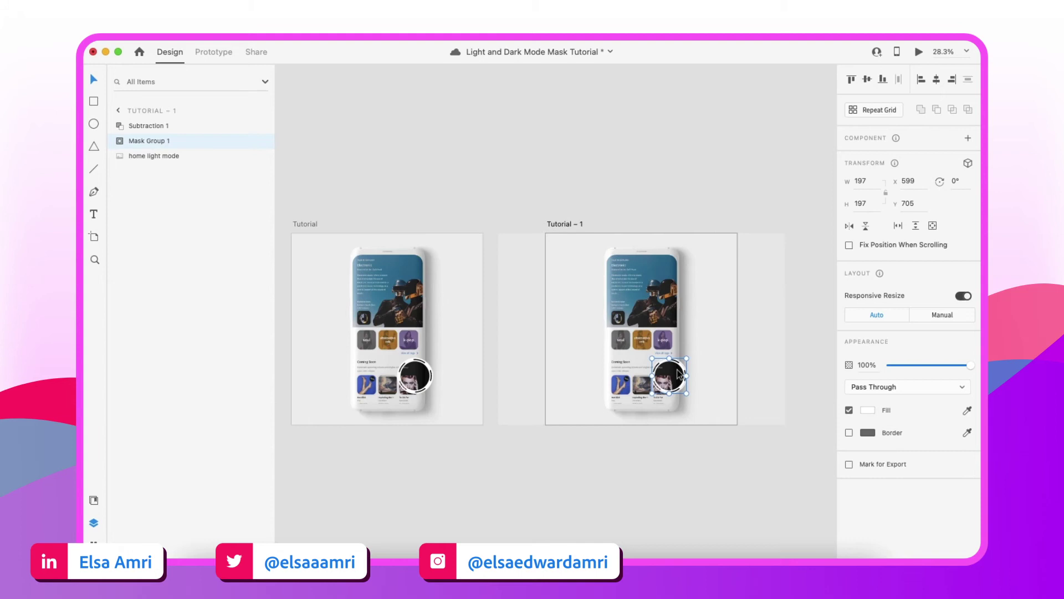
pyautogui.scroll(1, 667, 339)
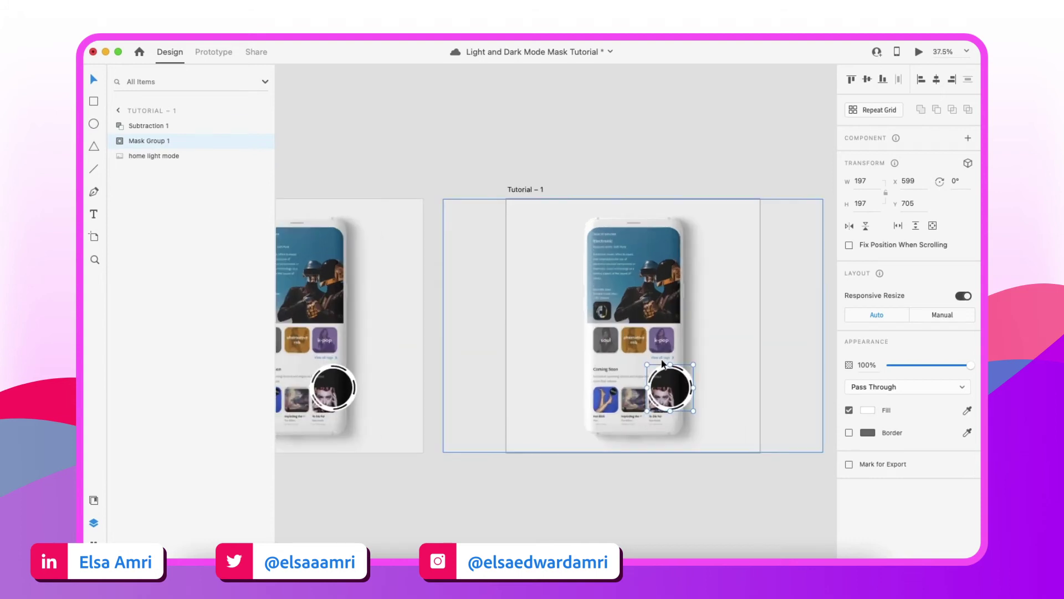
pyautogui.keyDown('shift'); pyautogui.click(151, 126); pyautogui.keyUp('shift')
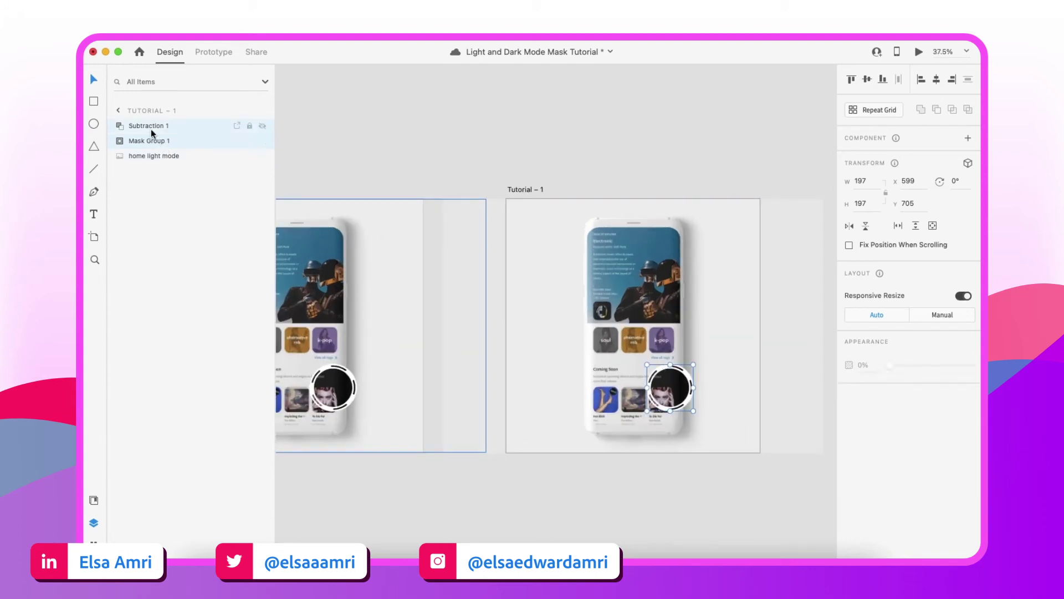
pyautogui.scroll(5, 666, 399)
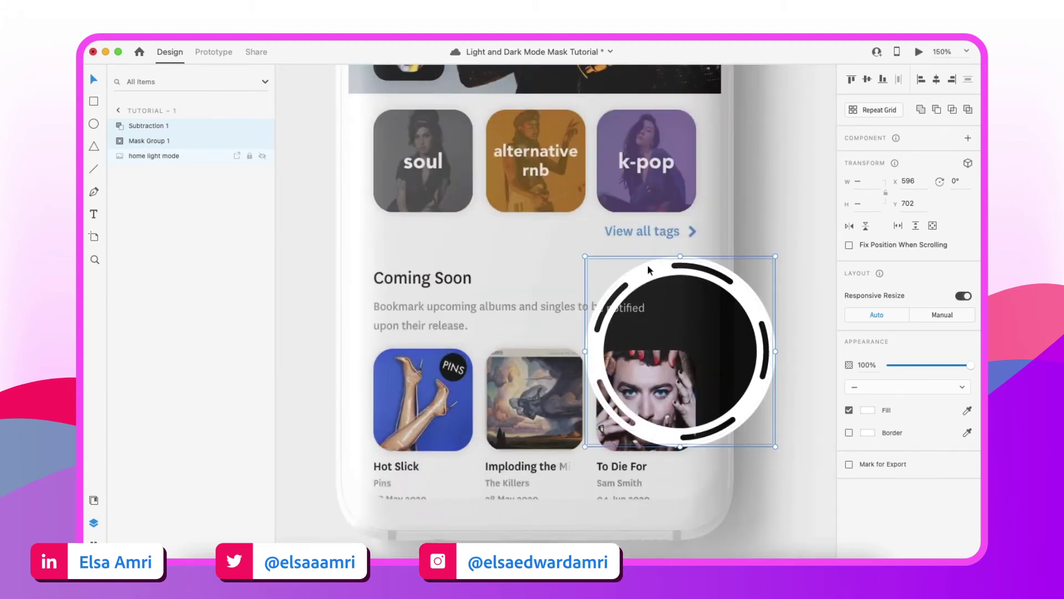
pyautogui.scroll(-5, 637, 359)
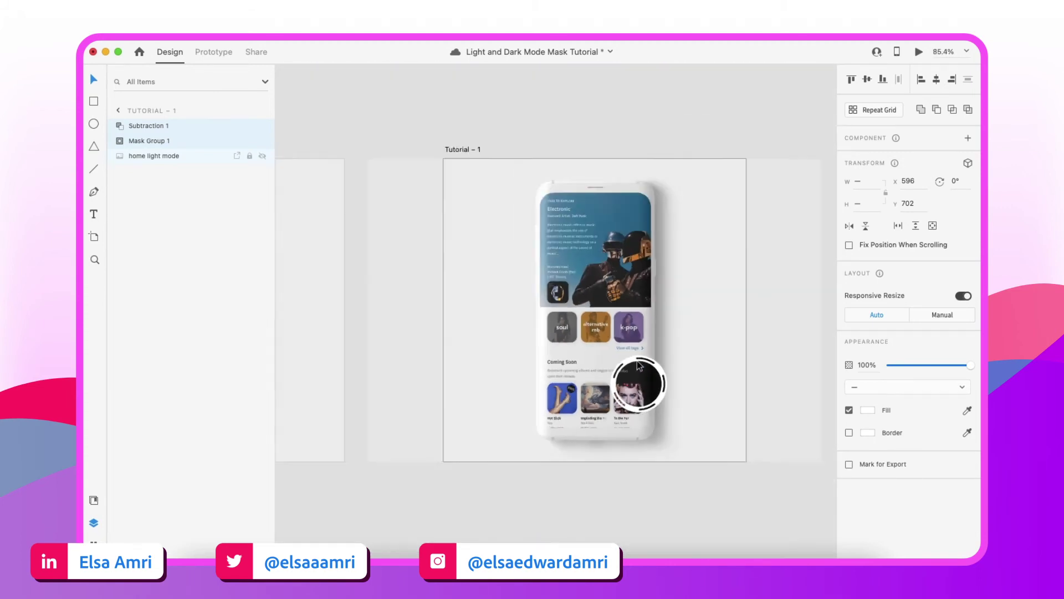
pyautogui.moveTo(543, 200); pyautogui.dragTo(562, 248)
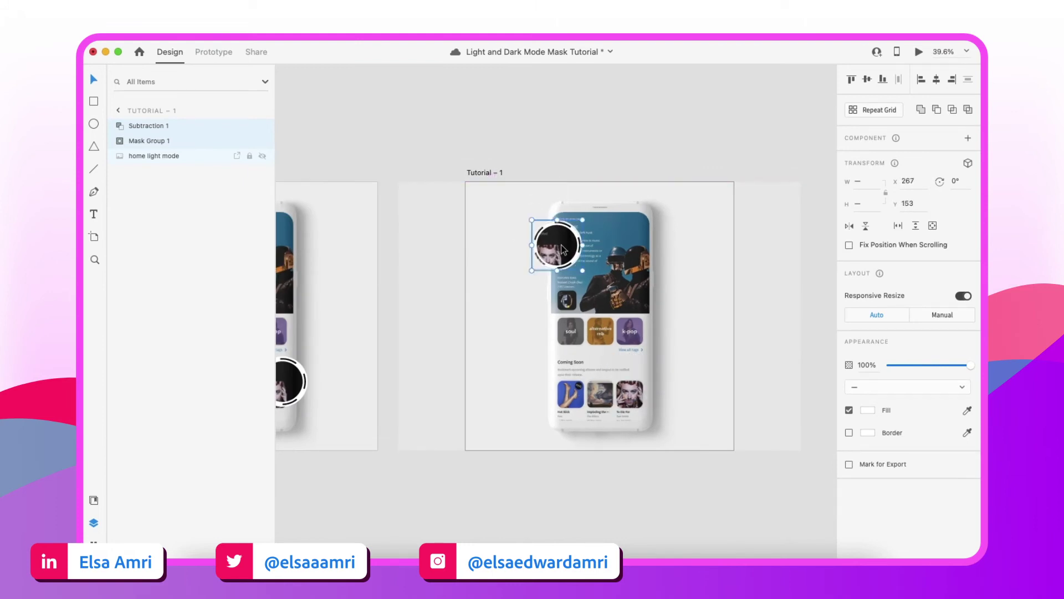
# Expand the moved Mask Group 1 to examine its dark mockup's position behind Circle Mask, and undo the group's move.
pyautogui.click(596, 146)
pyautogui.click(550, 225)
pyautogui.click(118, 143)
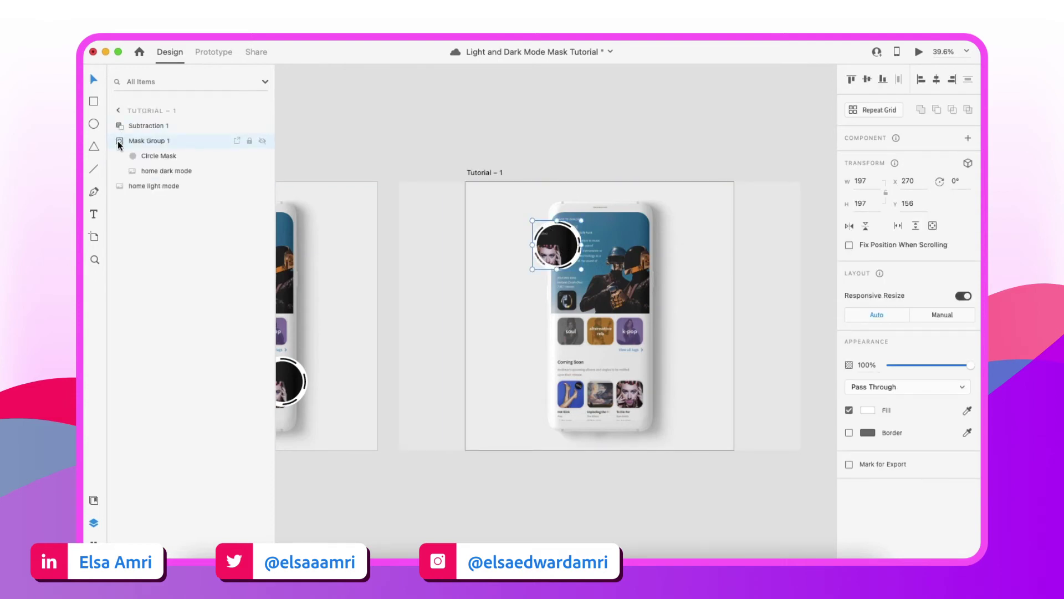
pyautogui.click(168, 154)
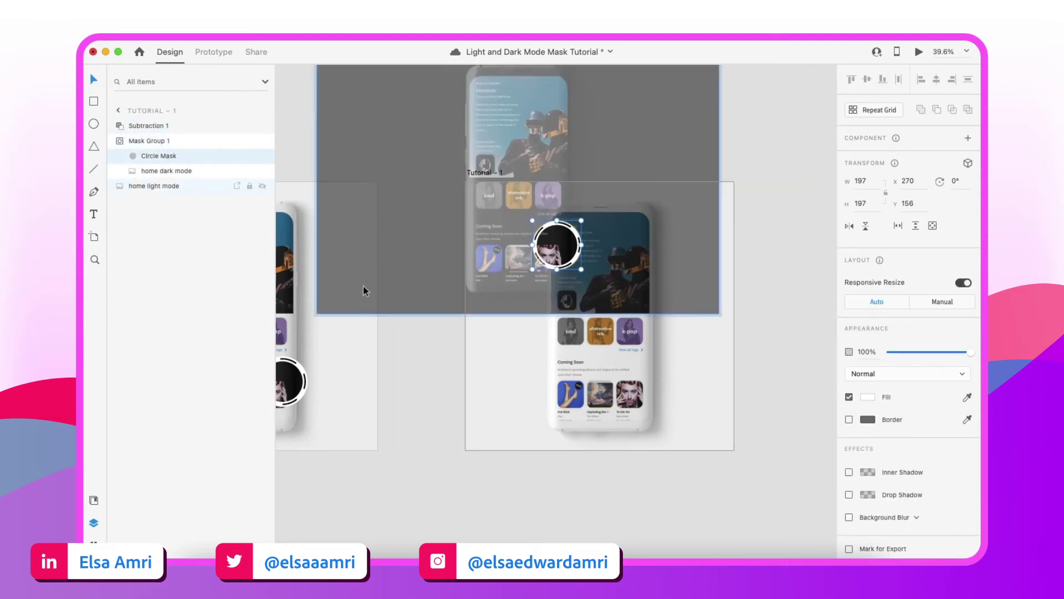
pyautogui.scroll(2, 363, 286)
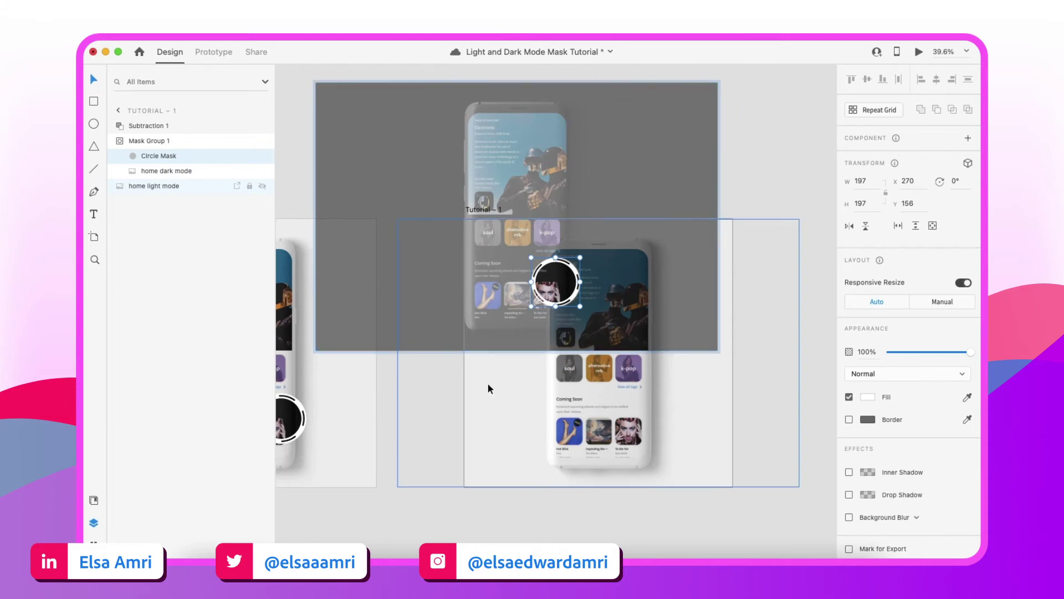
pyautogui.click(776, 156)
pyautogui.hotkey('ctrl', 'z')
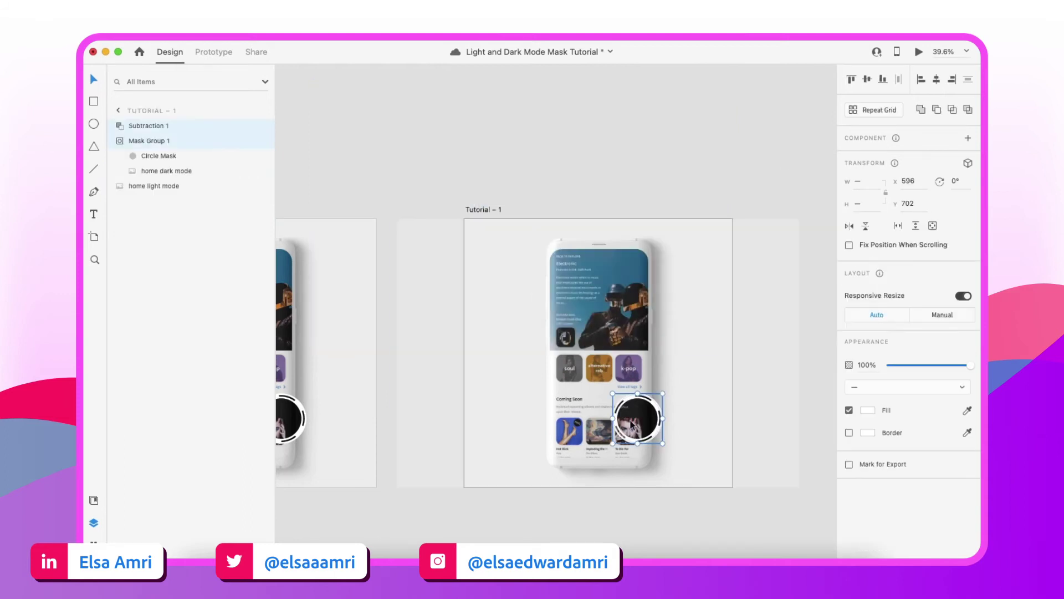
# Move only Subtraction 1 from the lower-right album cover to the phone's upper-left area on the copied artboard.
pyautogui.scroll(3, 637, 416)
pyautogui.click(146, 125)
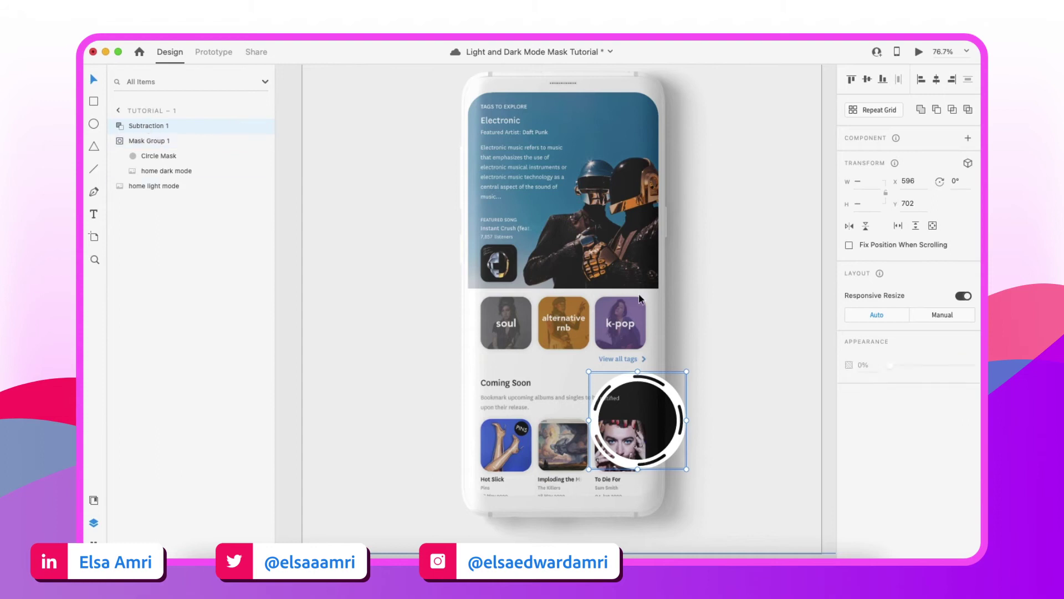
pyautogui.moveTo(629, 410); pyautogui.dragTo(470, 178)
# Enlarge the Subtraction 1 ring to 377 × 377 over the phone's upper-left edge, positioned at X 182, Y 132.
pyautogui.scroll(3, 599, 253)
pyautogui.moveTo(553, 233); pyautogui.dragTo(585, 200)
pyautogui.moveTo(559, 233); pyautogui.dragTo(557, 231)
pyautogui.scroll(-3, 557, 232)
pyautogui.moveTo(461, 209); pyautogui.dragTo(457, 204)
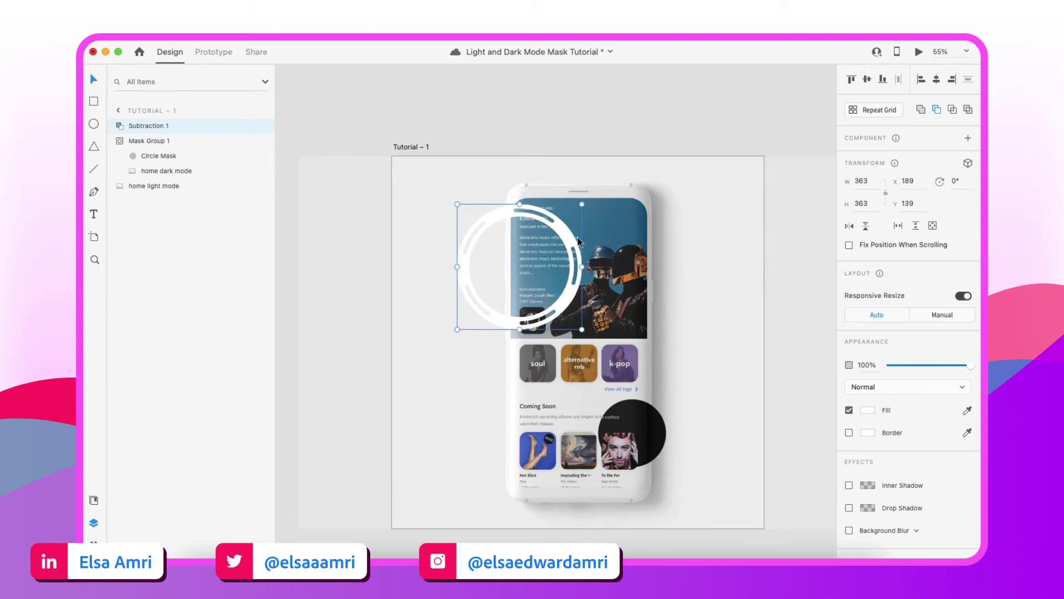
pyautogui.moveTo(582, 204); pyautogui.dragTo(585, 202)
pyautogui.scroll(2, 561, 239)
pyautogui.scroll(3, 562, 238)
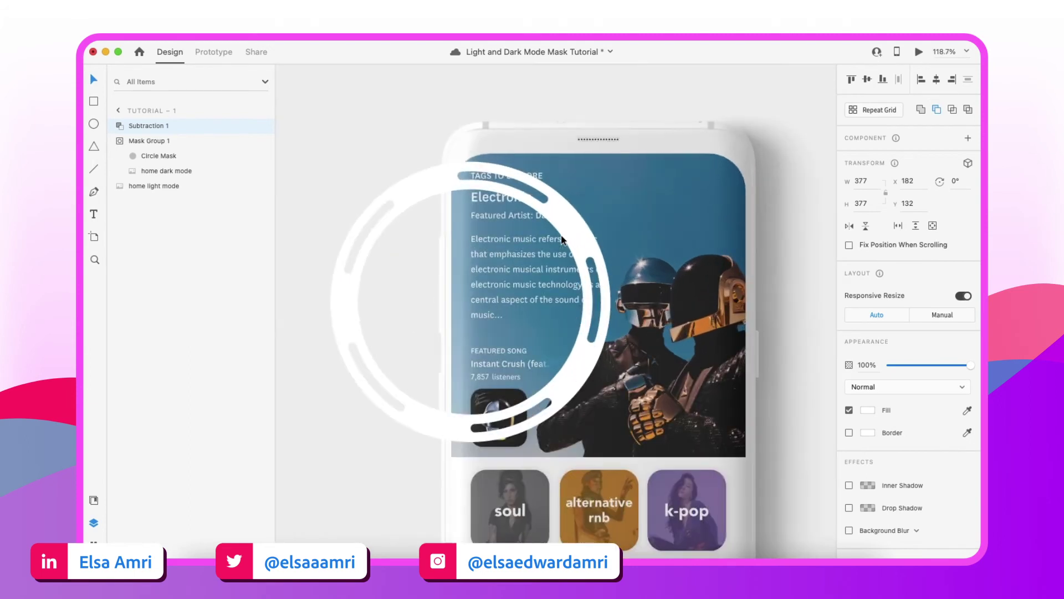
# Rotate the Dashes path inside Subtraction 1 to 134° on the copied artboard.
pyautogui.click(122, 120)
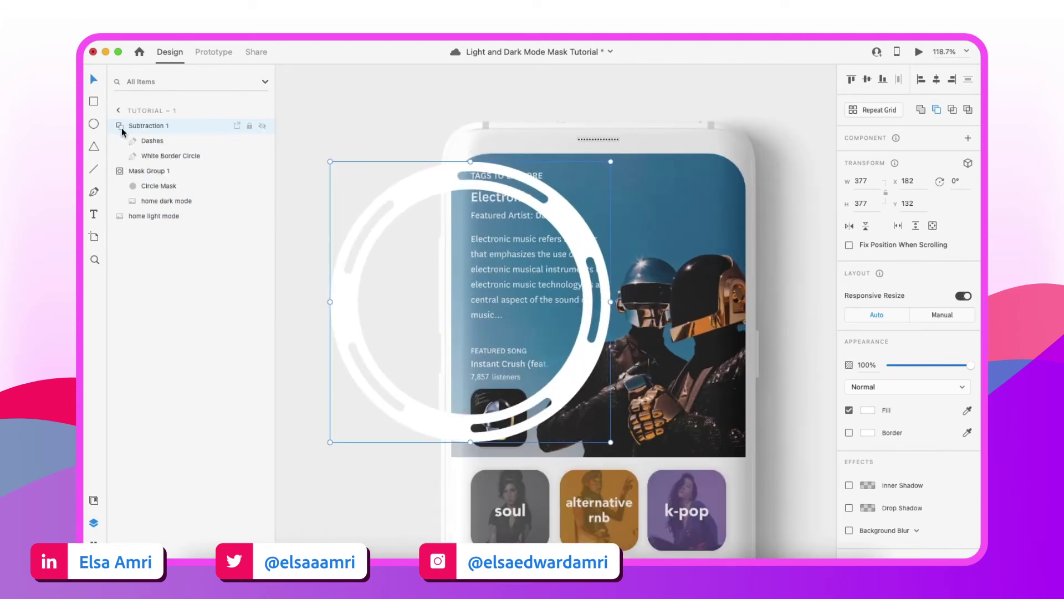
pyautogui.click(160, 140)
pyautogui.hscroll(-5, 555, 177)
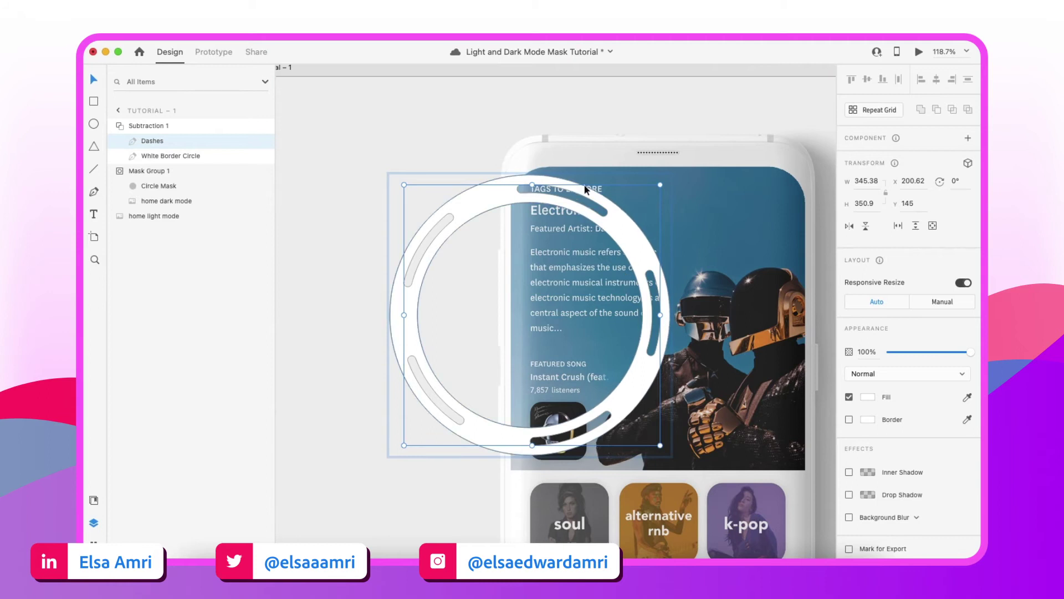
pyautogui.moveTo(663, 183); pyautogui.dragTo(535, 479)
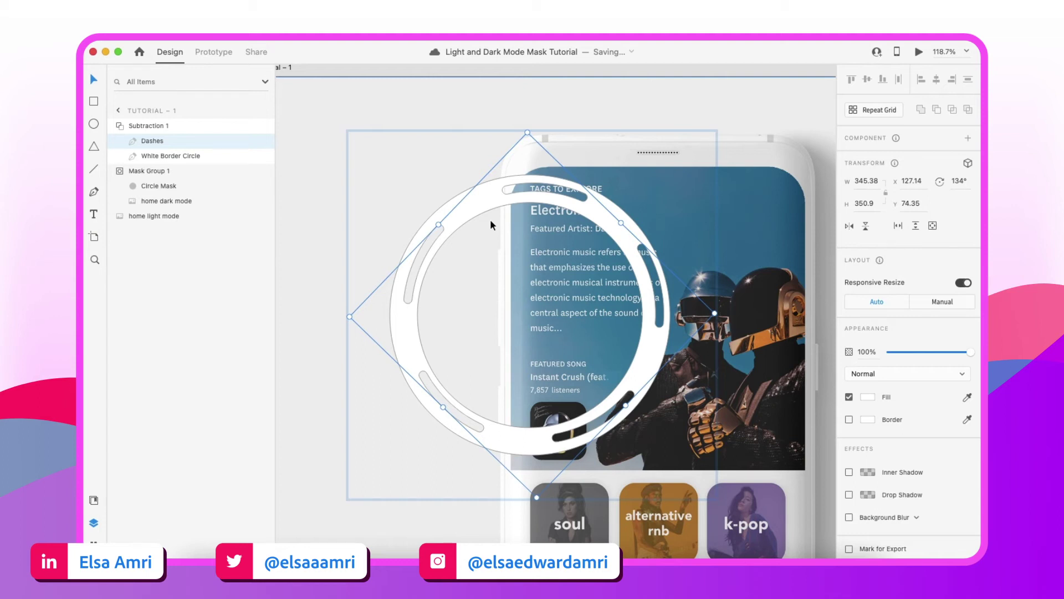
pyautogui.scroll(5, 490, 218)
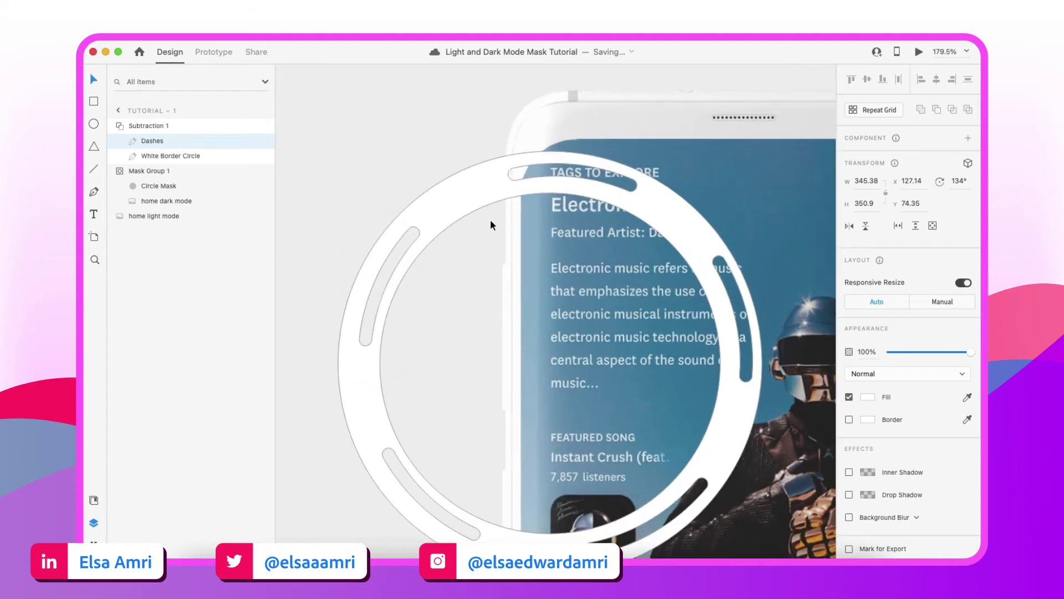
pyautogui.scroll(-4, 490, 219)
pyautogui.moveTo(524, 518); pyautogui.dragTo(388, 468)
pyautogui.hotkey('ctrl', 'z')
# Fine-tune the rotation of Subtraction 1's Dashes path to 122°.
pyautogui.scroll(5, 507, 192)
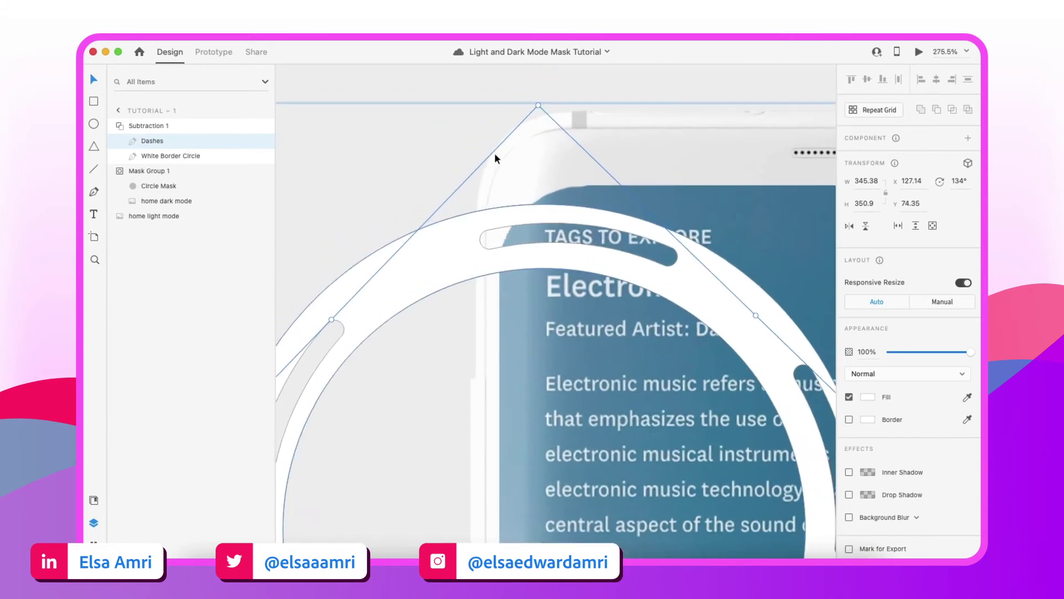
pyautogui.moveTo(541, 101); pyautogui.dragTo(451, 107)
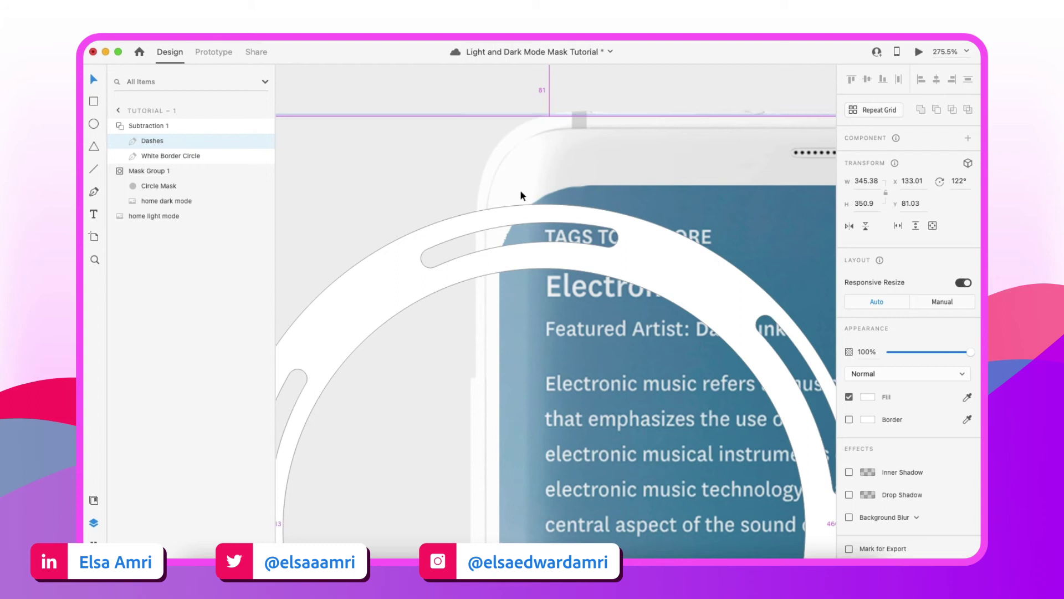
pyautogui.scroll(-5, 571, 247)
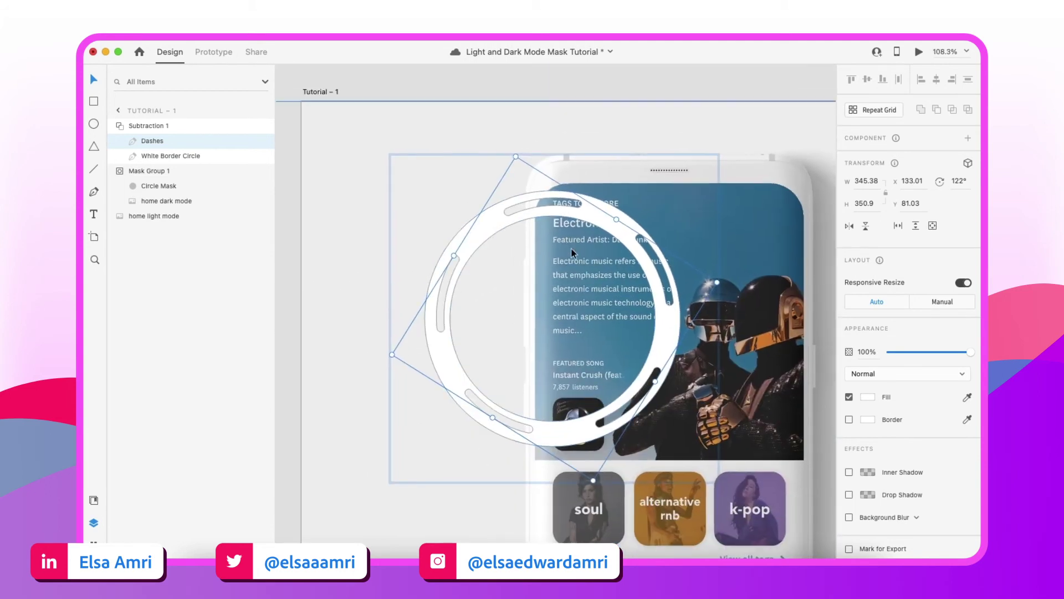
pyautogui.click(573, 84)
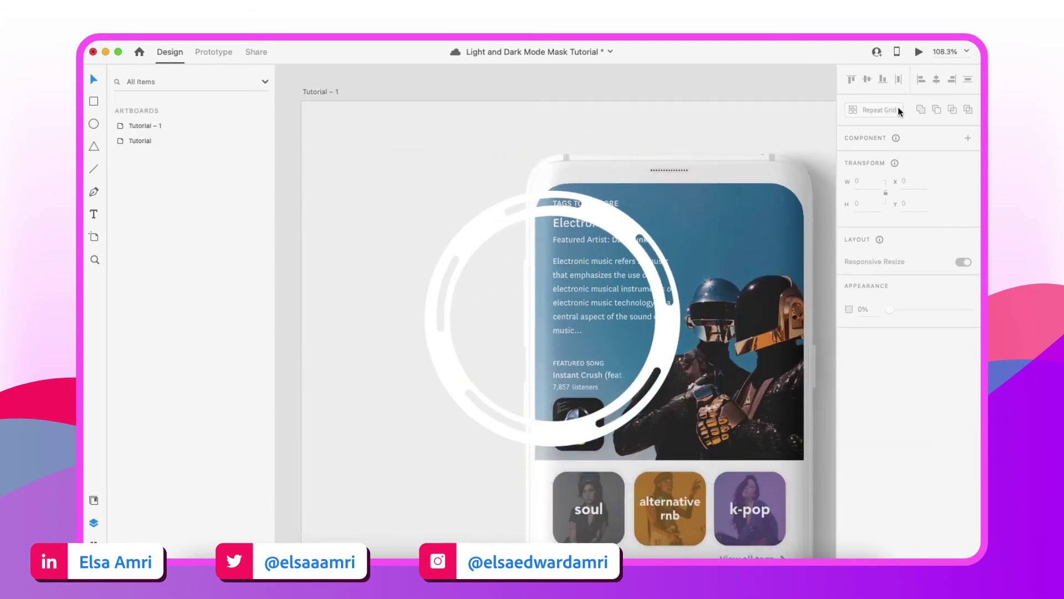
pyautogui.doubleClick(506, 216)
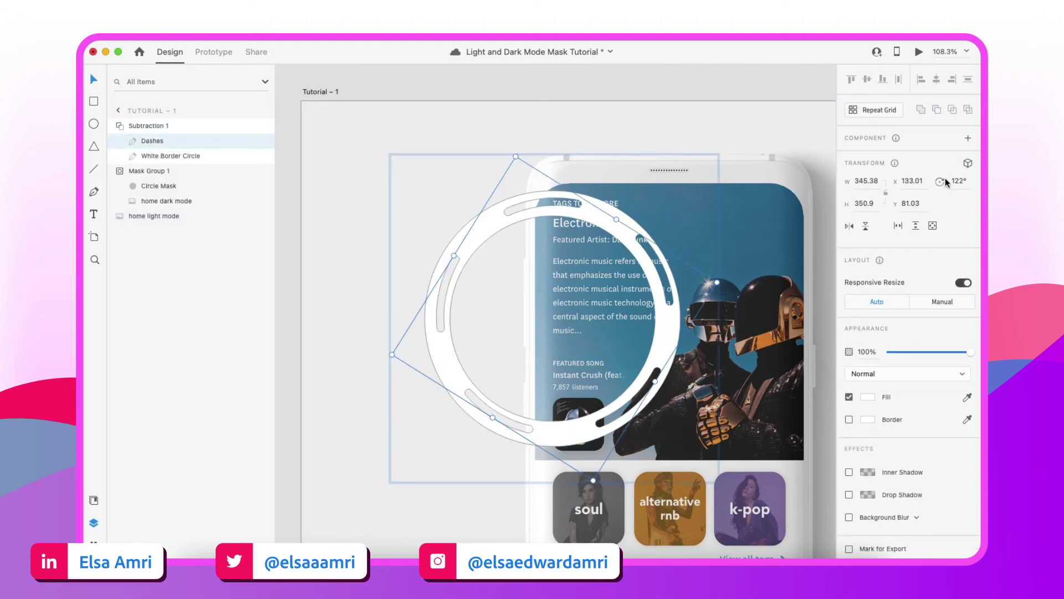
pyautogui.scroll(-5, 516, 119)
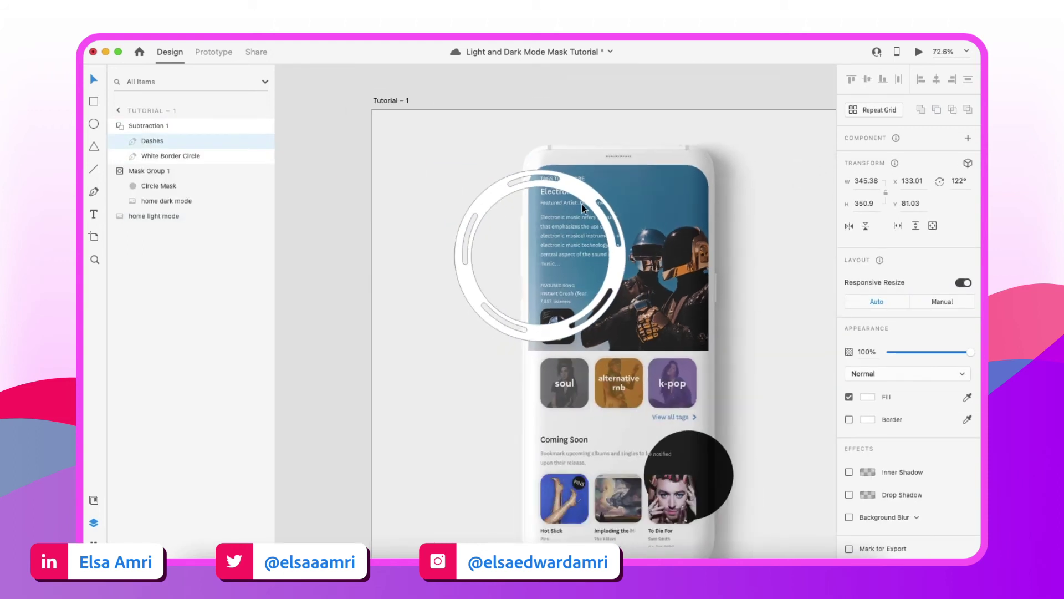
# Move only Circle Mask within Mask Group 1 from the lower-right album cover into the large ring, at X 269, Y 220.
pyautogui.click(707, 380)
pyautogui.click(690, 471)
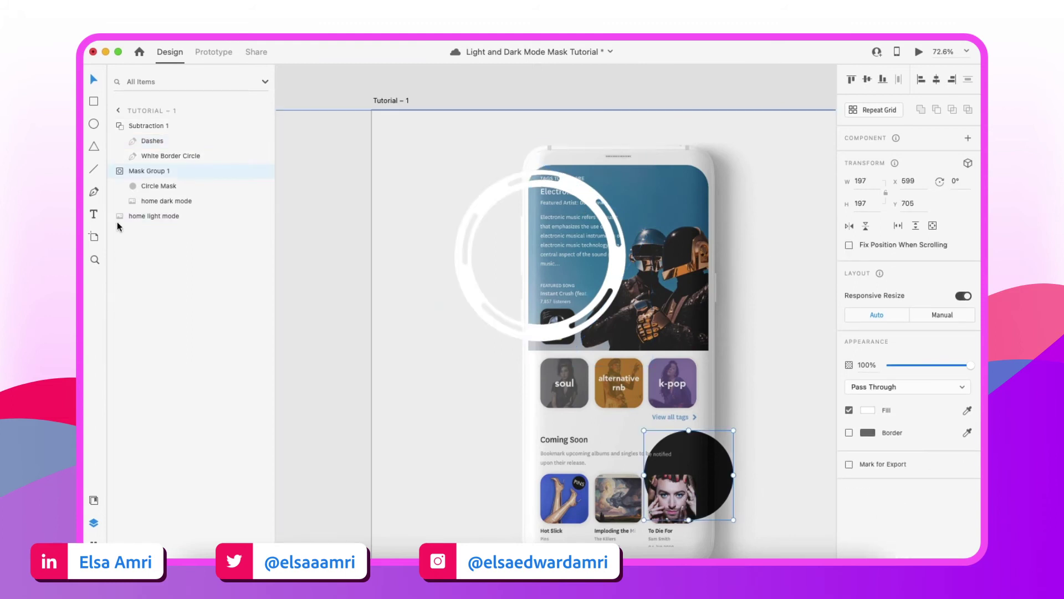
pyautogui.click(148, 187)
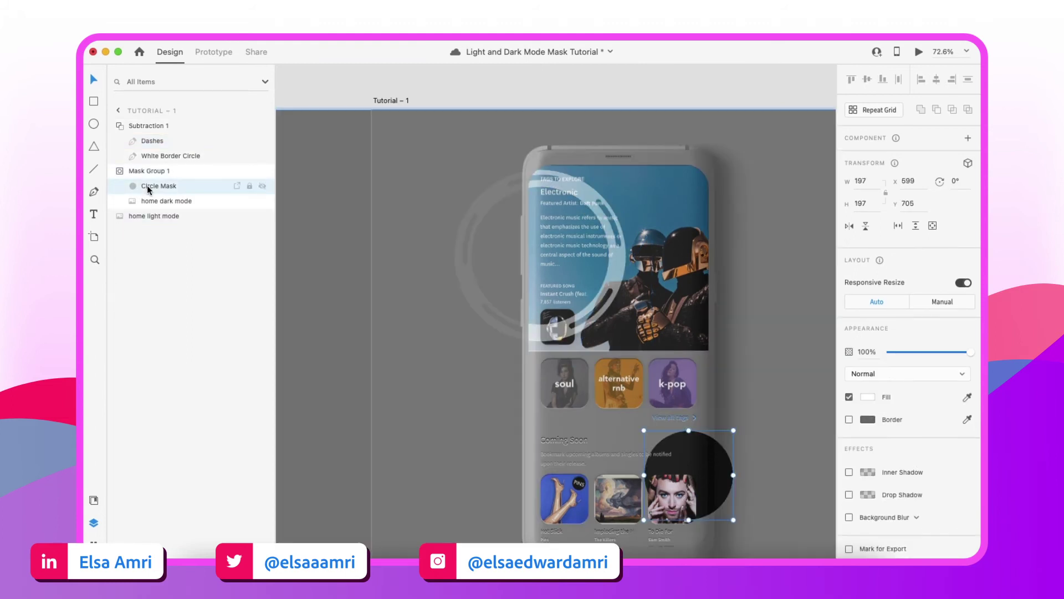
pyautogui.moveTo(678, 444); pyautogui.dragTo(534, 275)
pyautogui.press('super+z')
pyautogui.click(675, 436)
pyautogui.moveTo(675, 437); pyautogui.dragTo(525, 209)
pyautogui.scroll(3, 560, 192)
pyautogui.scroll(4, 604, 217)
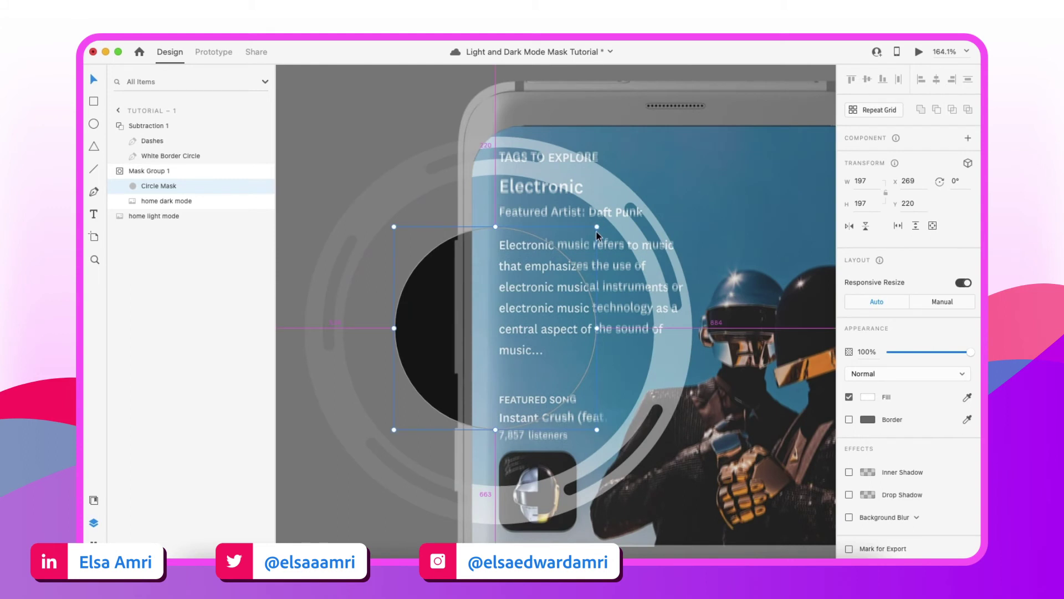
# Enlarge Circle Mask to about 369 × 370 at X 188, Y 136 so it fills the ring to its outer edge.
pyautogui.moveTo(597, 226); pyautogui.dragTo(685, 132)
pyautogui.moveTo(306, 139); pyautogui.dragTo(313, 146)
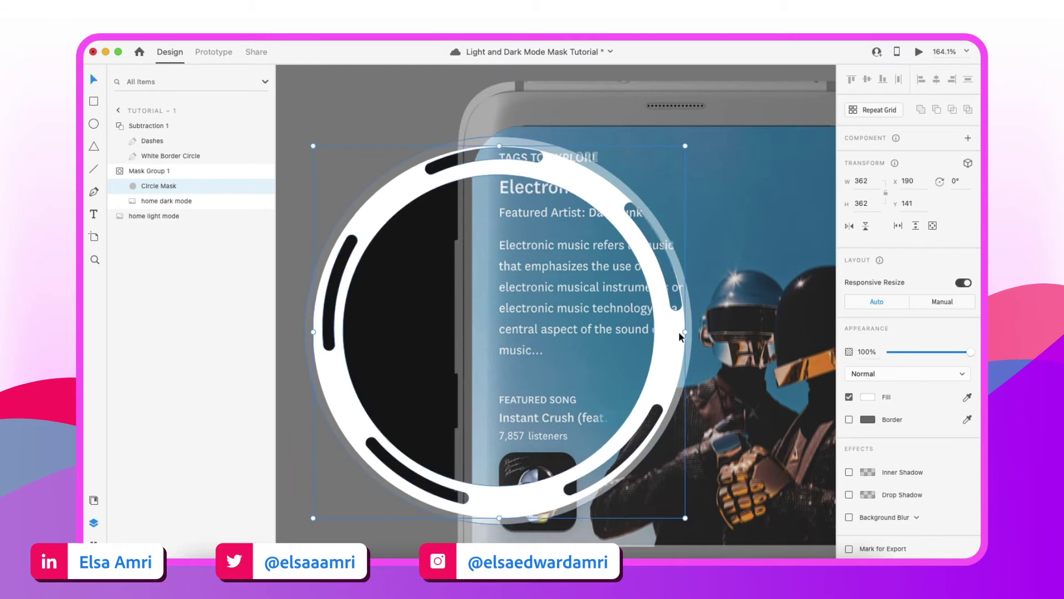
pyautogui.moveTo(685, 332); pyautogui.dragTo(692, 331)
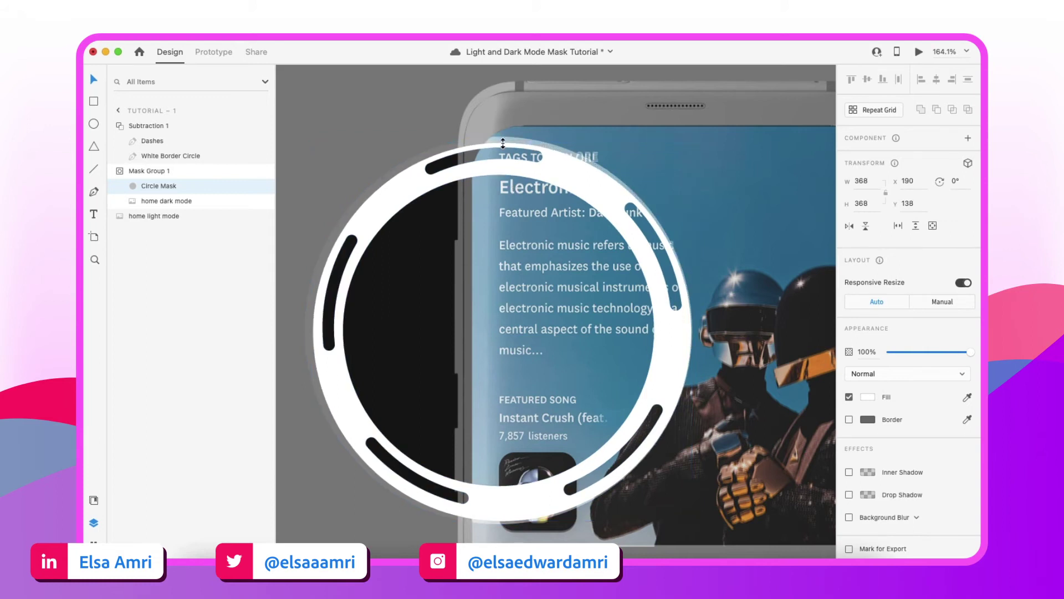
pyautogui.moveTo(691, 332); pyautogui.dragTo(690, 333)
pyautogui.moveTo(314, 140); pyautogui.dragTo(311, 136)
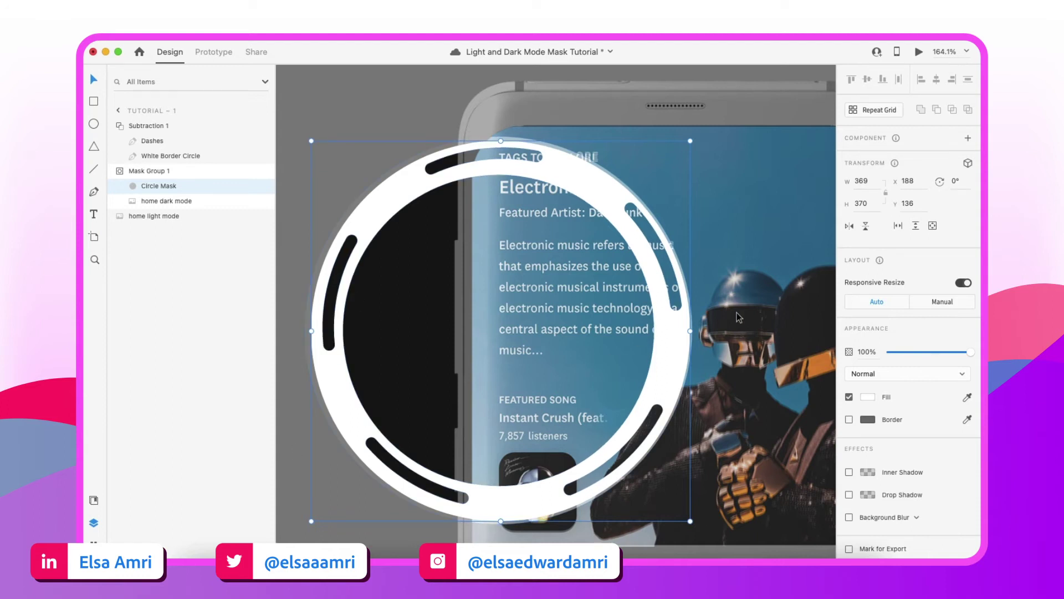
pyautogui.scroll(-5, 736, 311)
pyautogui.click(734, 159)
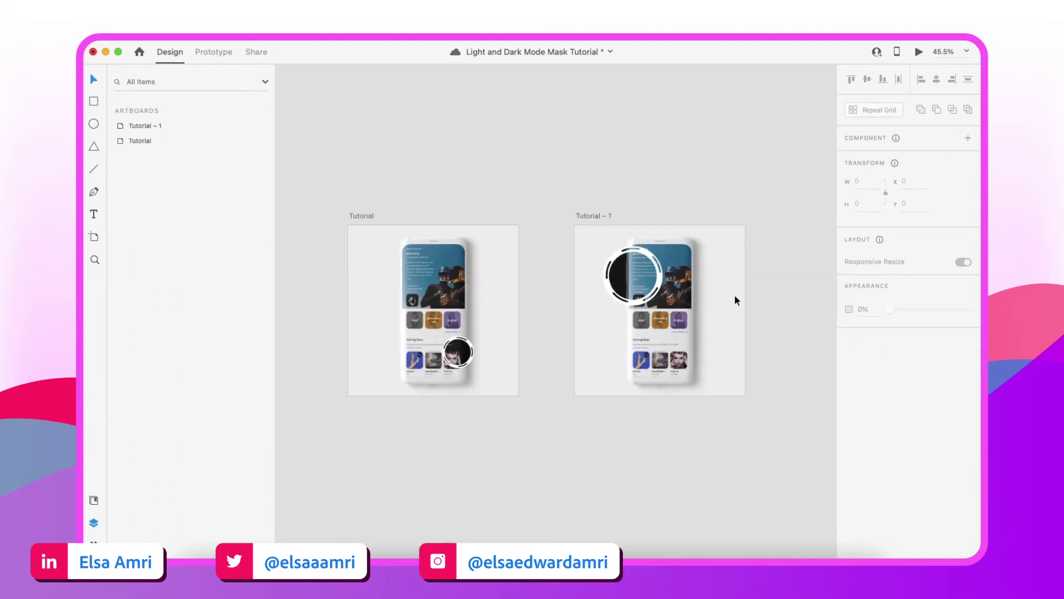
# Duplicate the Tutorial – 1 artboard and place the copy beside it at X 2870, Y 0.
pyautogui.hscroll(5, 633, 271)
pyautogui.moveTo(444, 205); pyautogui.dragTo(659, 193)
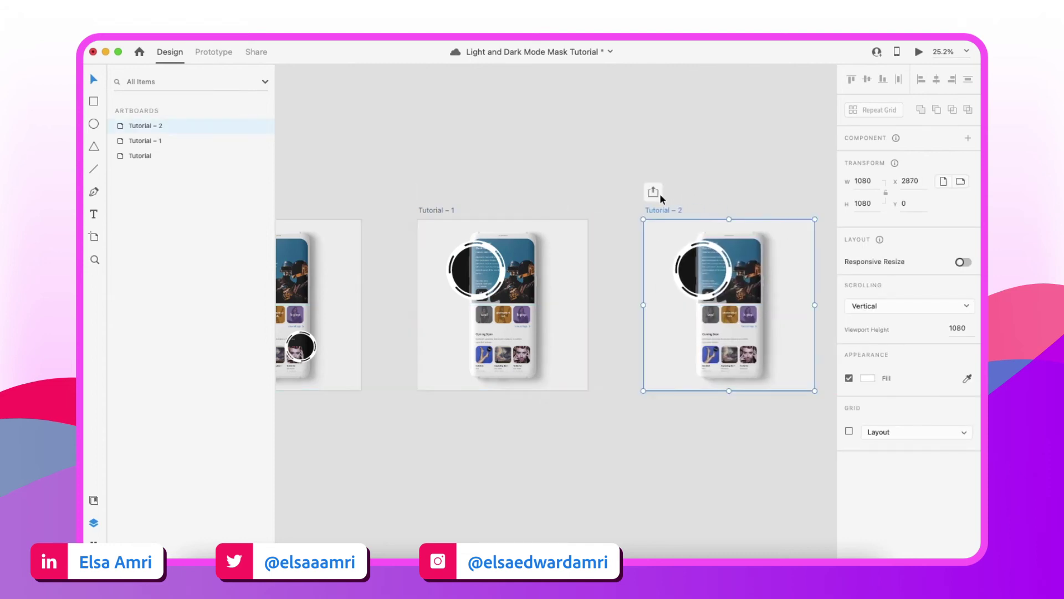
pyautogui.scroll(5, 790, 315)
pyautogui.scroll(-3, 577, 206)
# Enlarge the Subtraction 1 ring on the third artboard to 1418 × 1418 and place it at X -68, Y -169 around the phone.
pyautogui.click(577, 206)
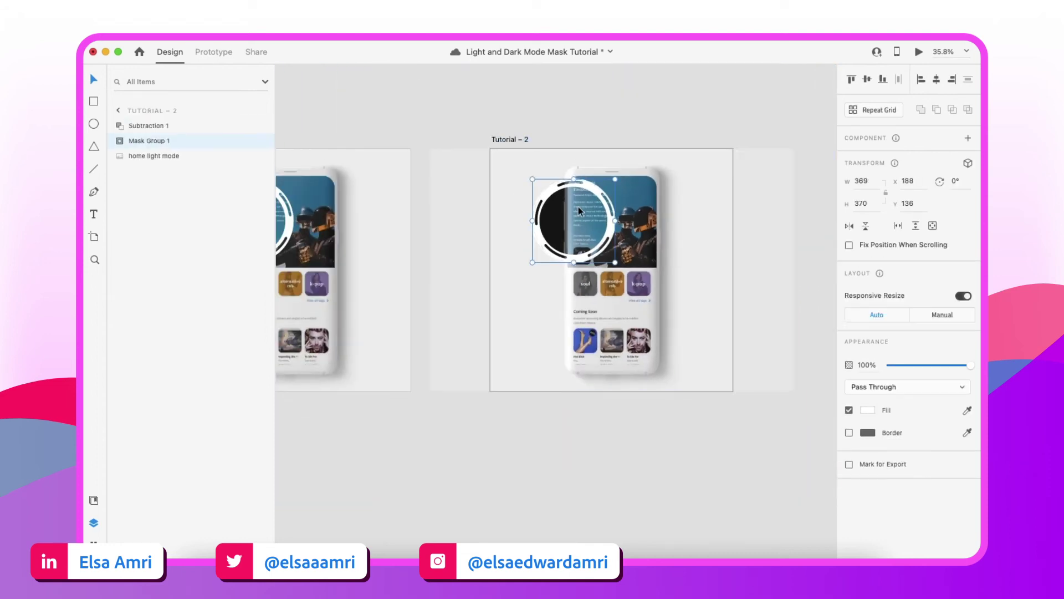
pyautogui.scroll(3, 578, 206)
pyautogui.click(166, 125)
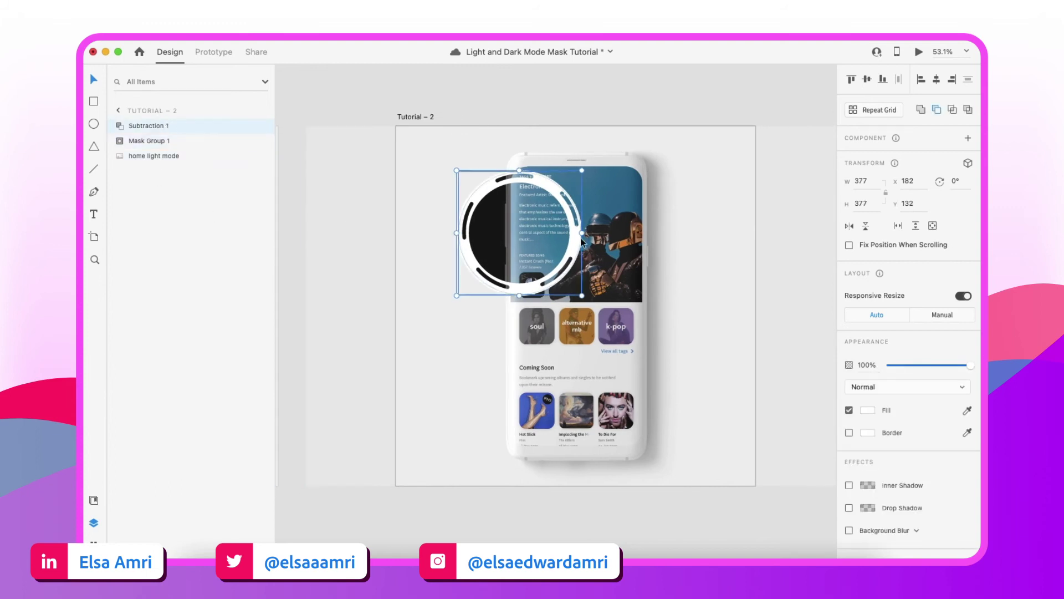
pyautogui.moveTo(582, 296); pyautogui.dragTo(856, 494)
pyautogui.scroll(-3, 686, 373)
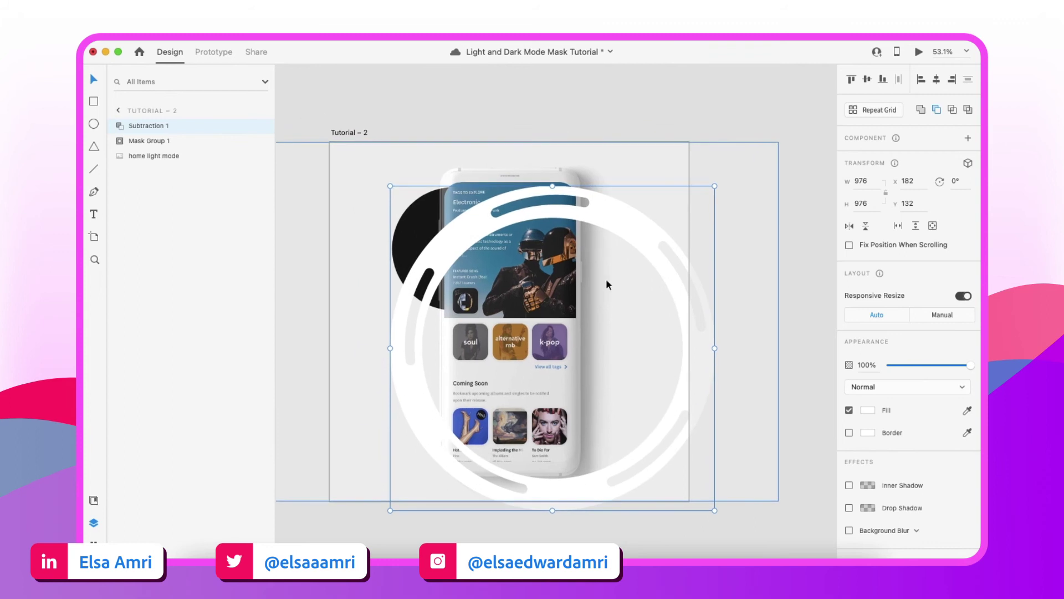
pyautogui.moveTo(435, 203); pyautogui.dragTo(383, 133)
pyautogui.moveTo(583, 473); pyautogui.dragTo(561, 453)
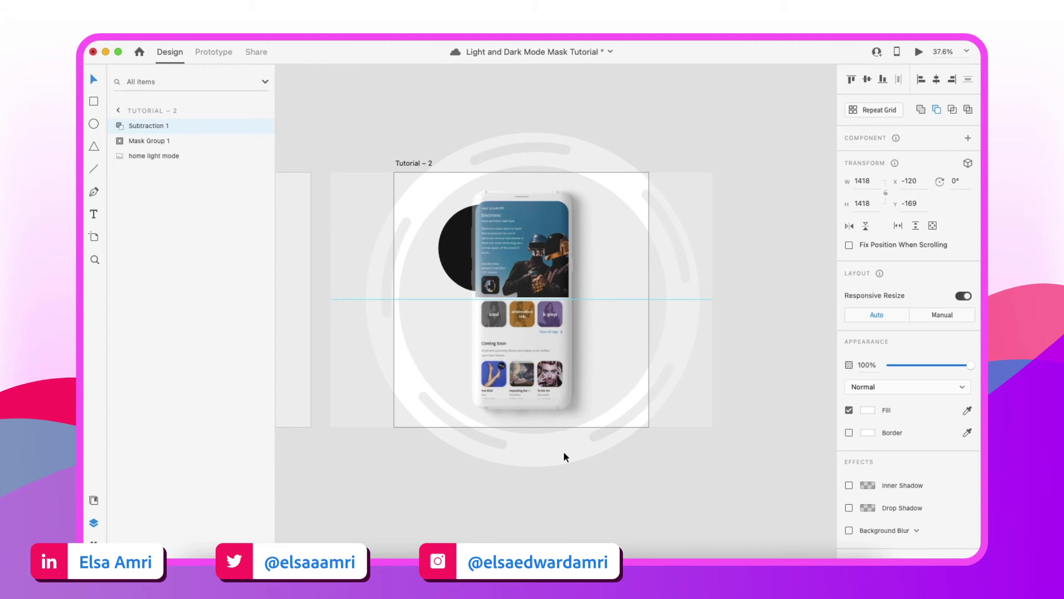
pyautogui.moveTo(564, 451); pyautogui.dragTo(606, 451)
pyautogui.hscroll(-5, 564, 451)
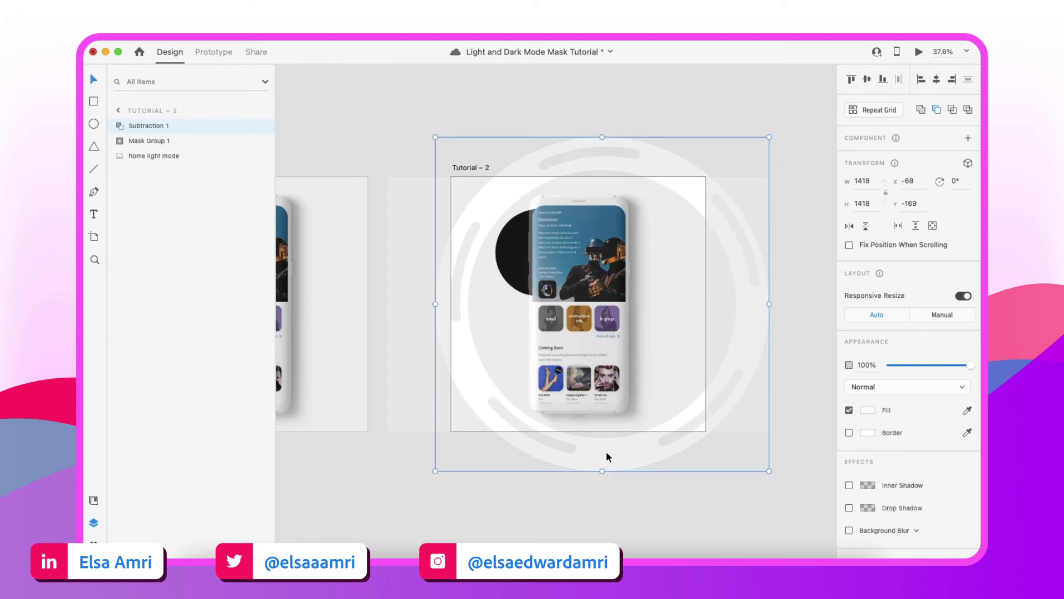
pyautogui.scroll(3, 630, 228)
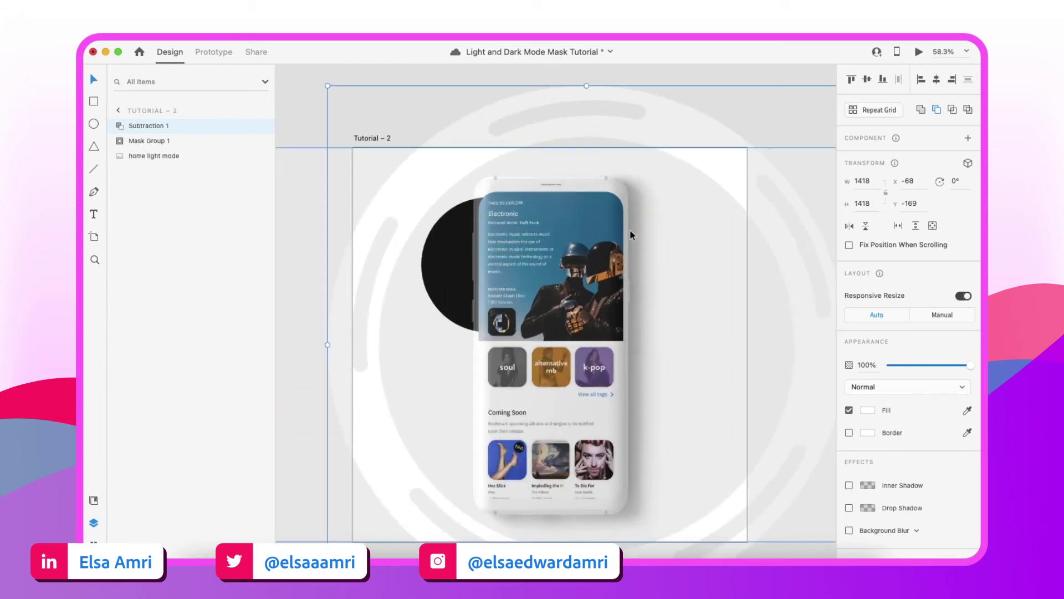
pyautogui.scroll(-2, 630, 229)
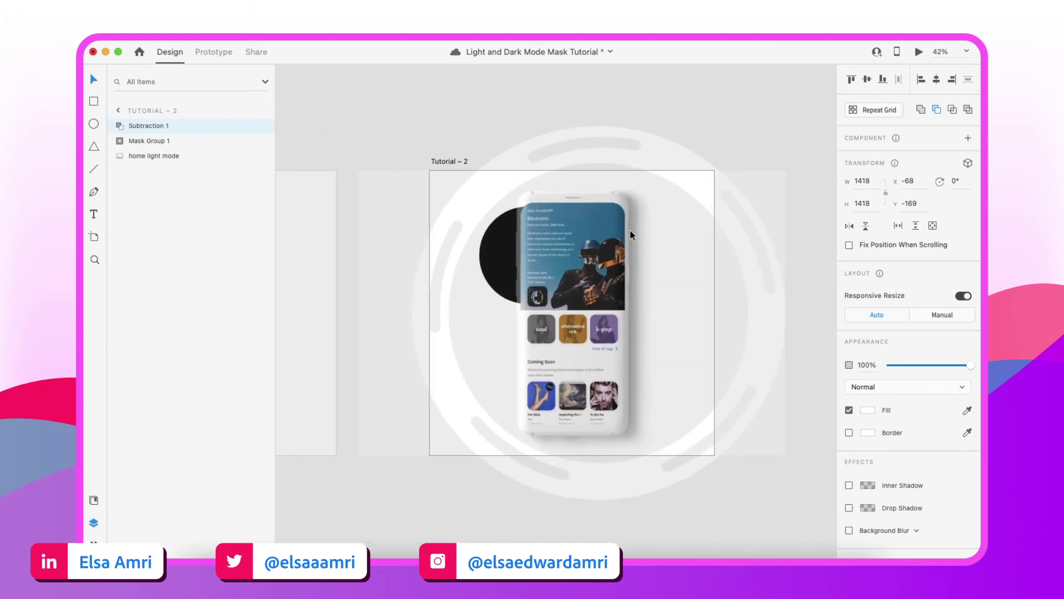
# Enlarge the third artboard's Circle Mask to about 1366 × 1369 at X -50, Y -151 to reveal the dark mockup inside the ring.
pyautogui.click(118, 143)
pyautogui.click(147, 156)
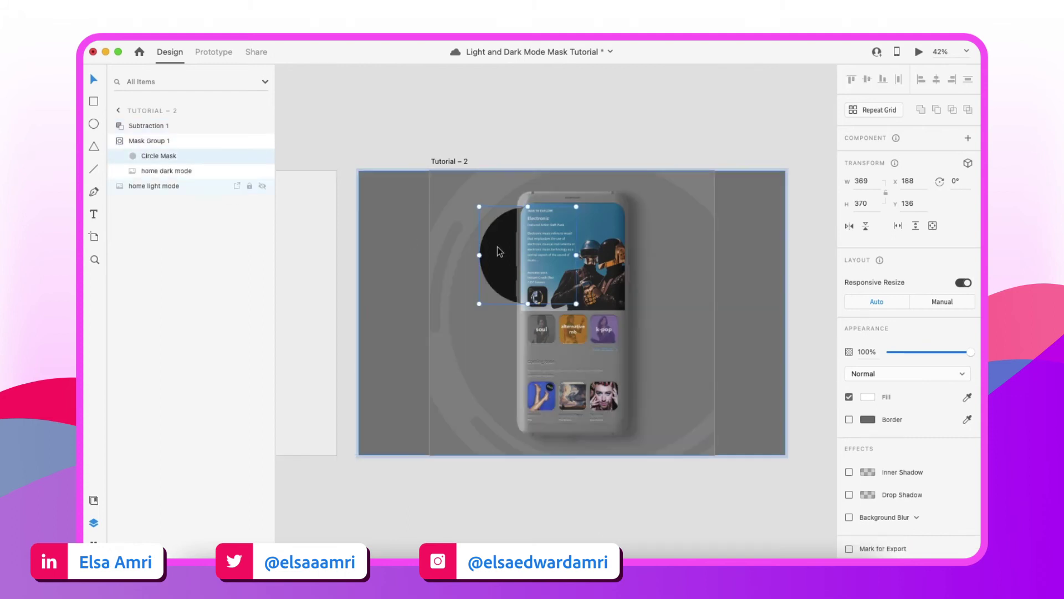
pyautogui.hscroll(2, 541, 287)
pyautogui.moveTo(545, 295); pyautogui.dragTo(772, 479)
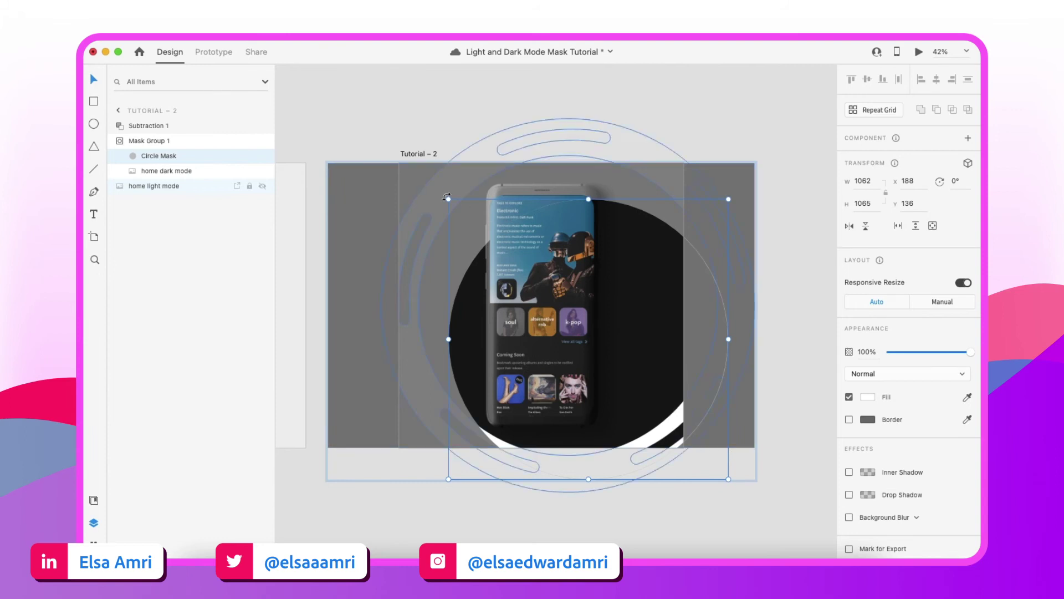
pyautogui.moveTo(447, 198); pyautogui.dragTo(386, 131)
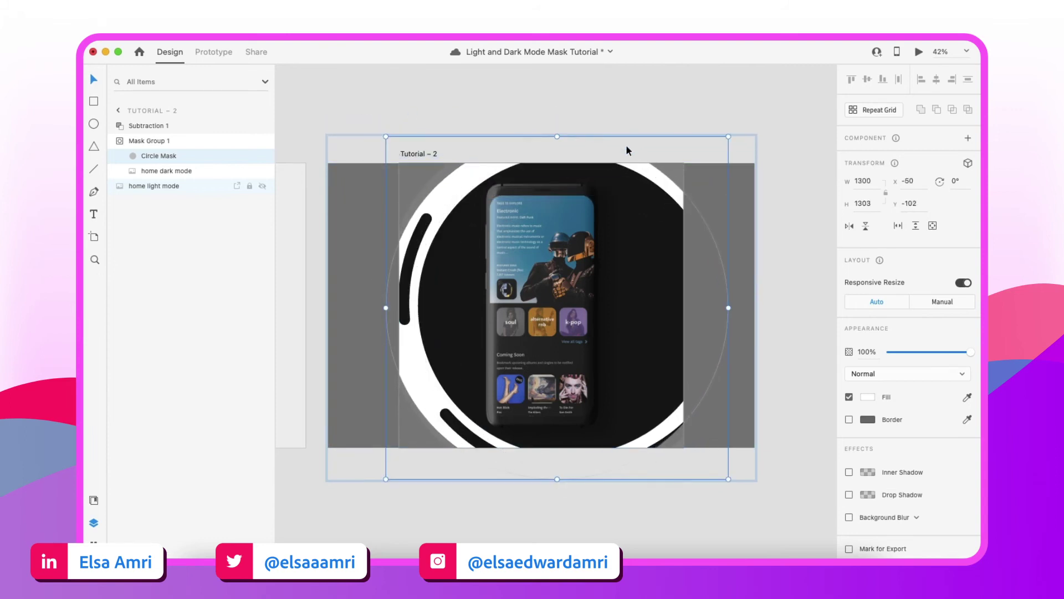
pyautogui.scroll(3, 627, 150)
pyautogui.moveTo(746, 134); pyautogui.dragTo(762, 104)
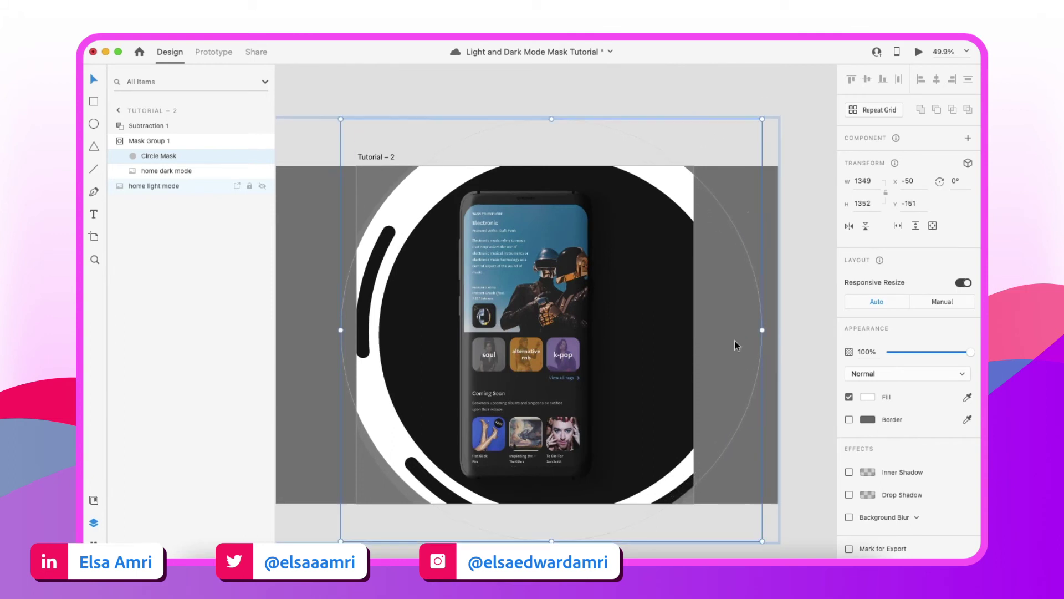
pyautogui.scroll(-3, 736, 387)
pyautogui.moveTo(749, 459)
pyautogui.mouseDown()
pyautogui.moveTo(765, 468)
pyautogui.moveTo(755, 463)
pyautogui.mouseUp()
pyautogui.scroll(2, 737, 387)
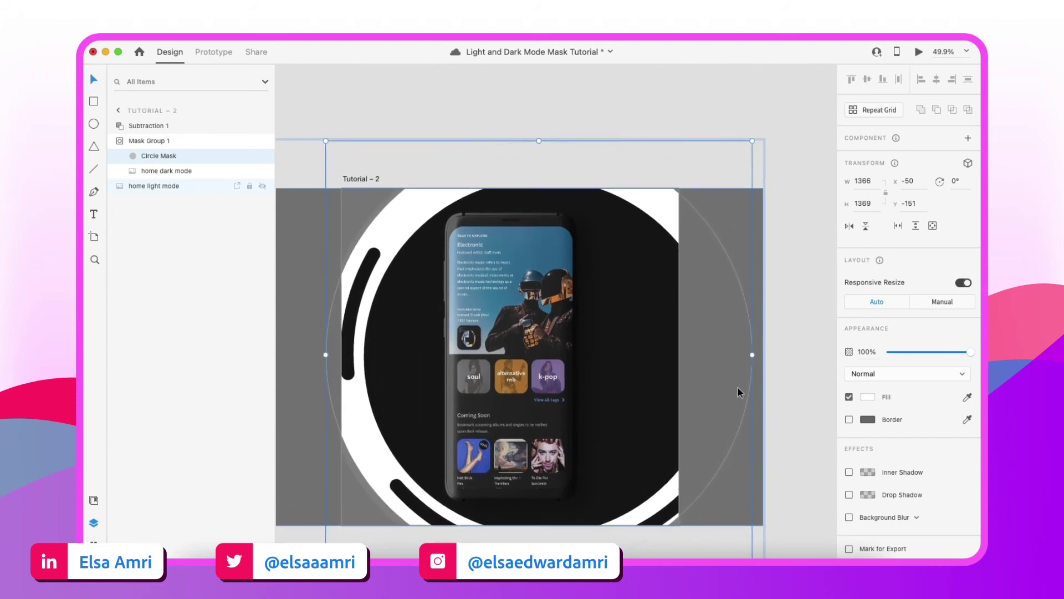
# Stretch Circle Mask slightly further toward the ring's right side and save the document.
pyautogui.scroll(5, 689, 176)
pyautogui.click(121, 126)
pyautogui.click(152, 142)
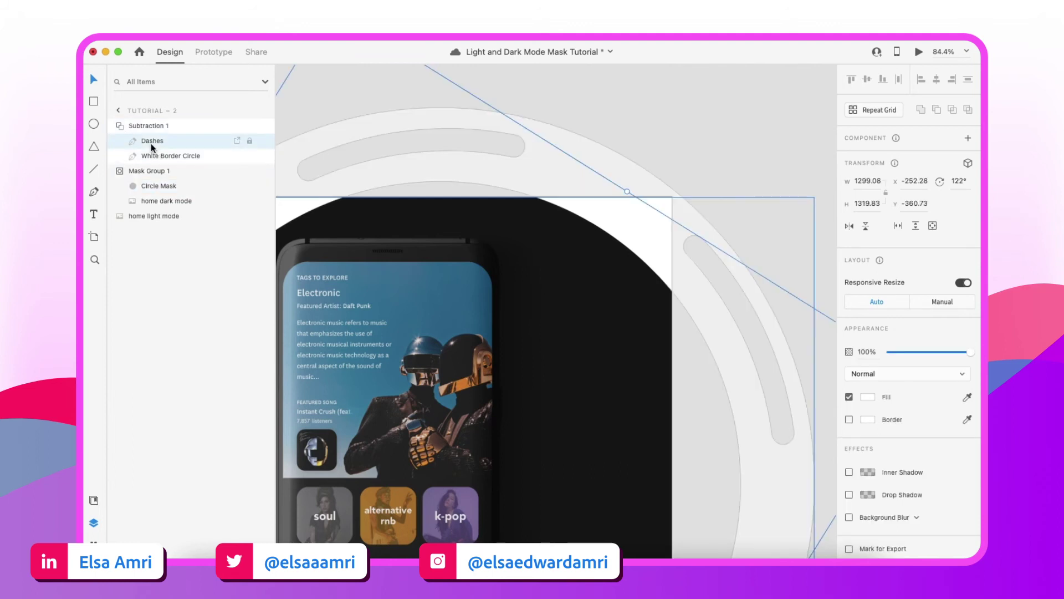
pyautogui.click(159, 187)
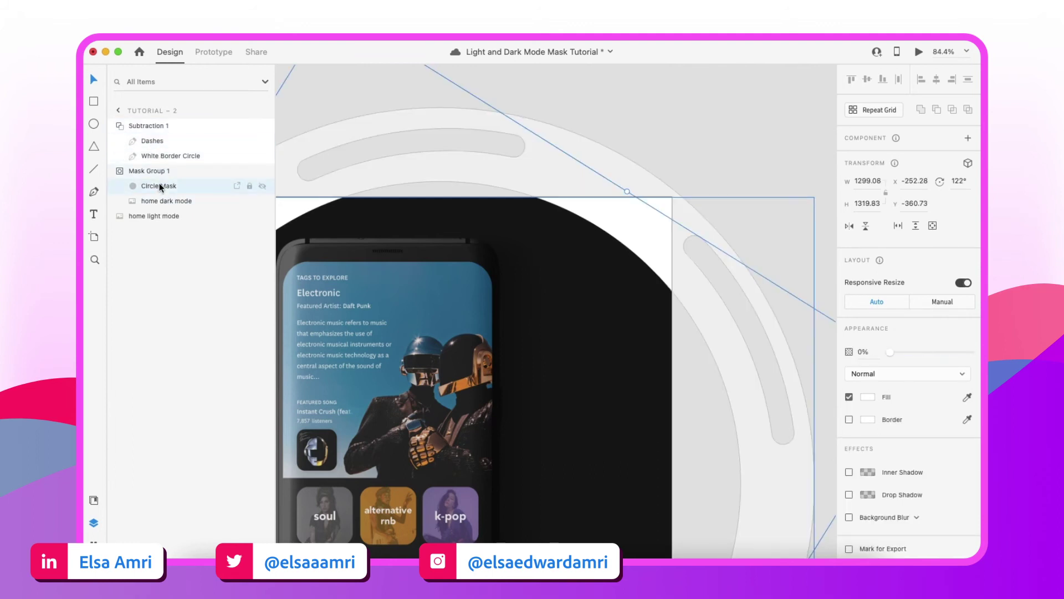
pyautogui.scroll(-5, 693, 295)
pyautogui.scroll(-2, 706, 219)
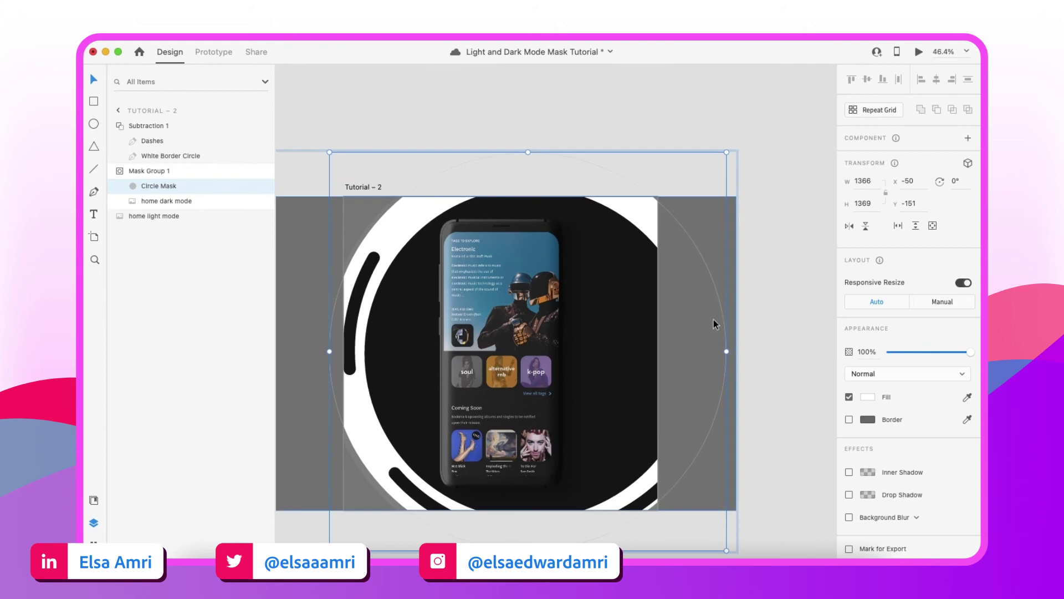
pyautogui.moveTo(727, 353); pyautogui.dragTo(730, 355)
pyautogui.scroll(-2, 730, 355)
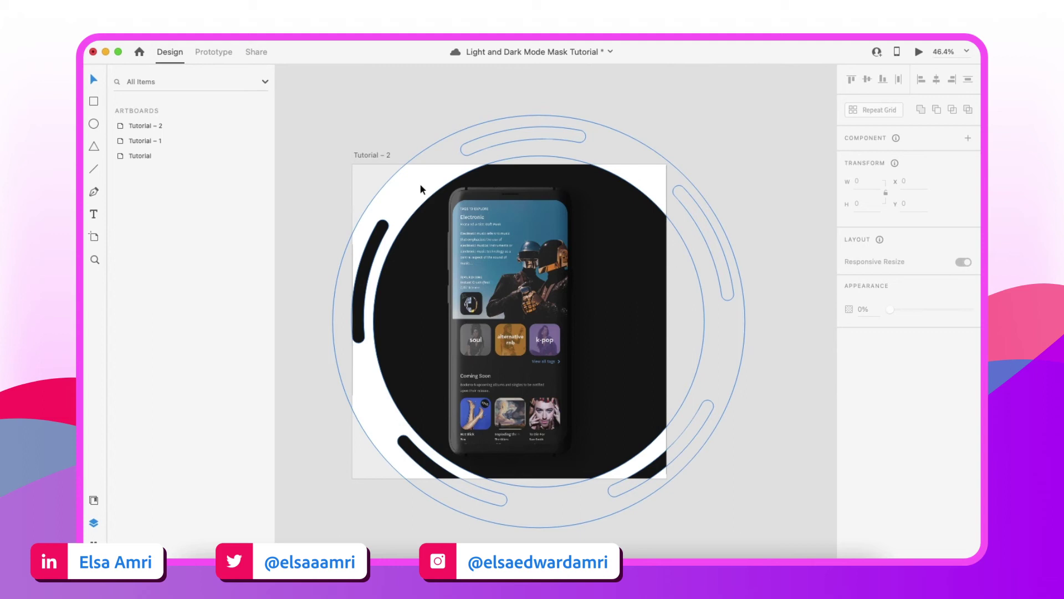
pyautogui.press('cmd+s')
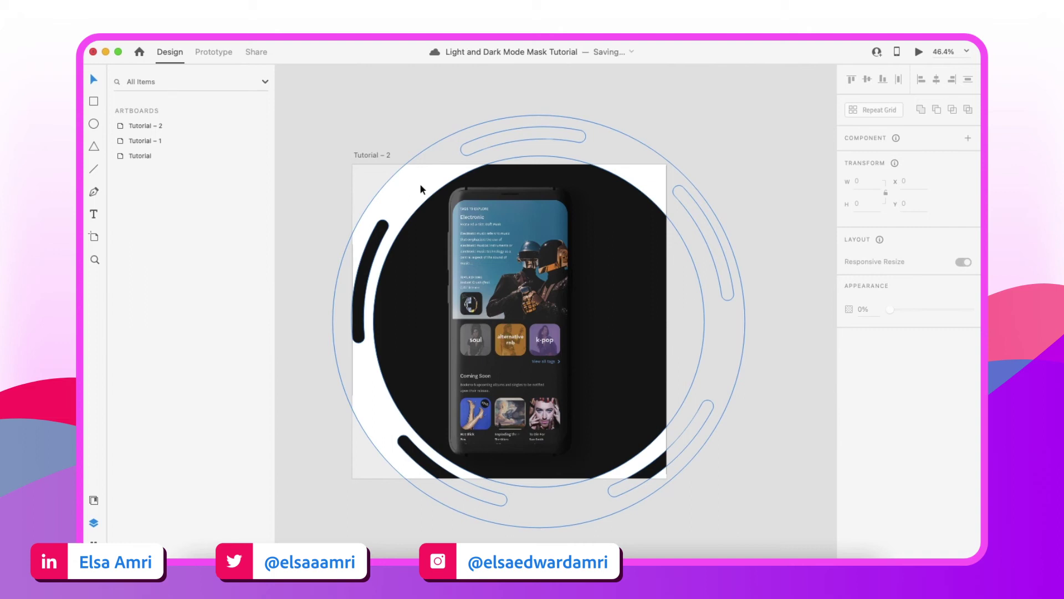
# Rotate the Dashes inside the Subtraction 1 ring on the Tutorial – 2 artboard.
pyautogui.click(420, 186)
pyautogui.click(156, 141)
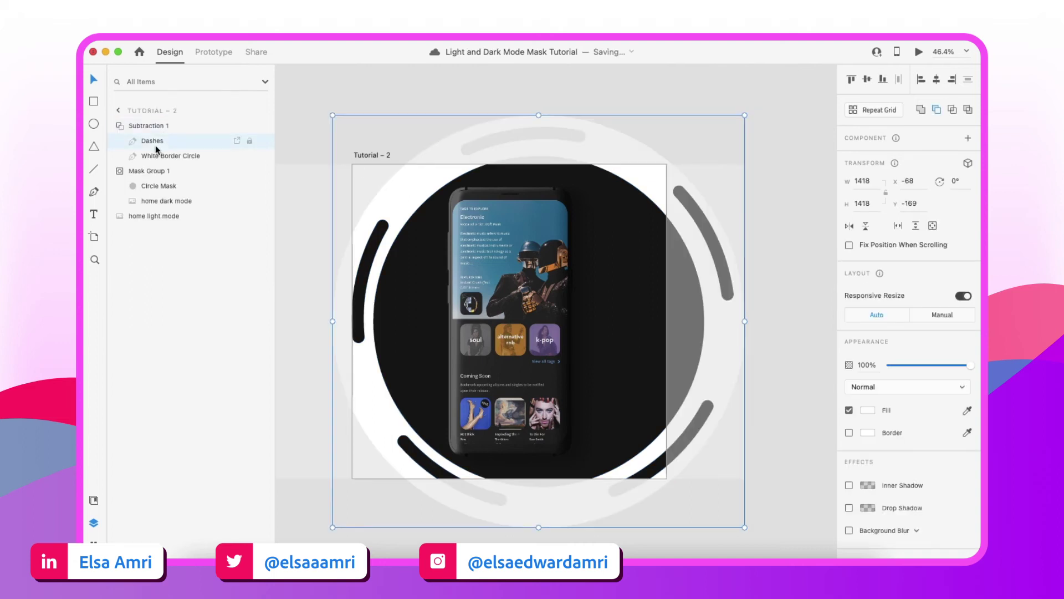
pyautogui.scroll(-3, 377, 181)
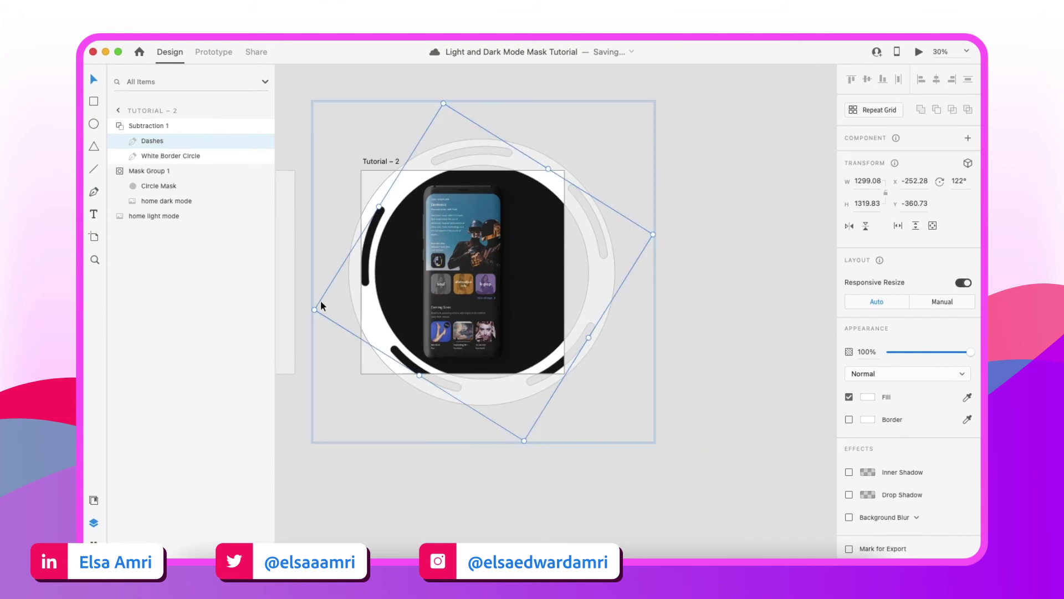
pyautogui.moveTo(310, 317); pyautogui.dragTo(662, 465)
pyautogui.click(663, 466)
pyautogui.hscroll(-3, 663, 466)
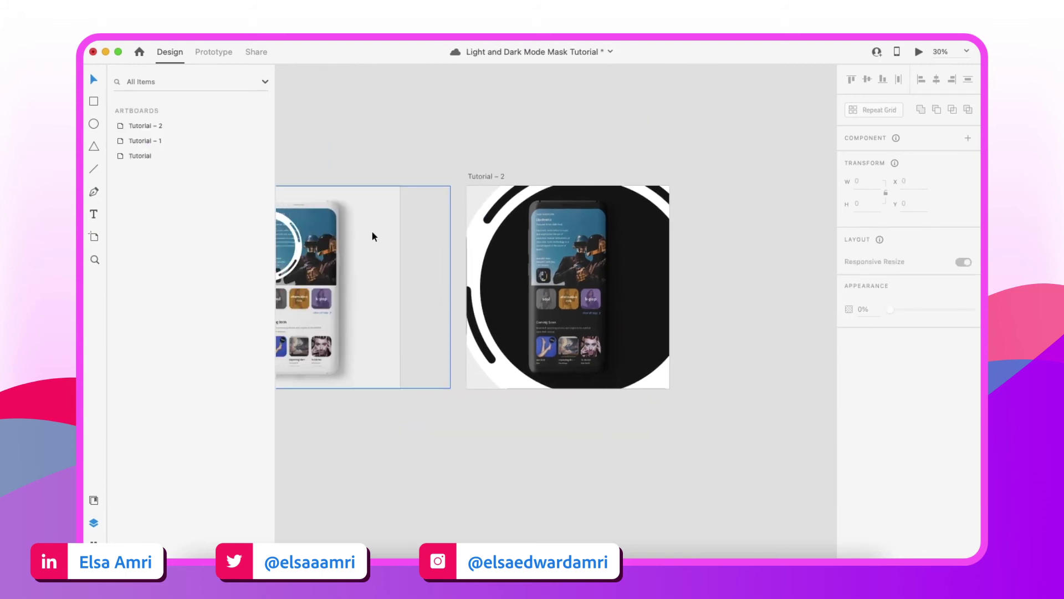
# Duplicate the original Tutorial artboard and place the copy in front of it at X -1435, Y 0.
pyautogui.scroll(-4, 371, 230)
pyautogui.hscroll(-3, 373, 235)
pyautogui.hscroll(-1, 453, 222)
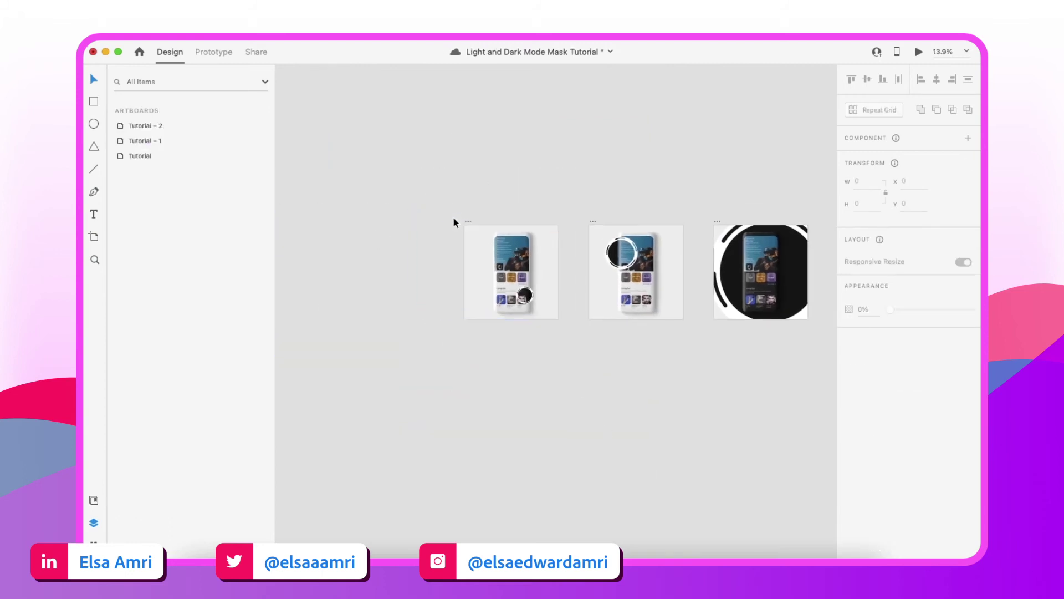
pyautogui.moveTo(465, 222); pyautogui.dragTo(342, 204)
# Turn off Responsive Resize for the Subtraction 1 ring on the Tutorial – 3 artboard.
pyautogui.scroll(6, 413, 297)
pyautogui.click(370, 292)
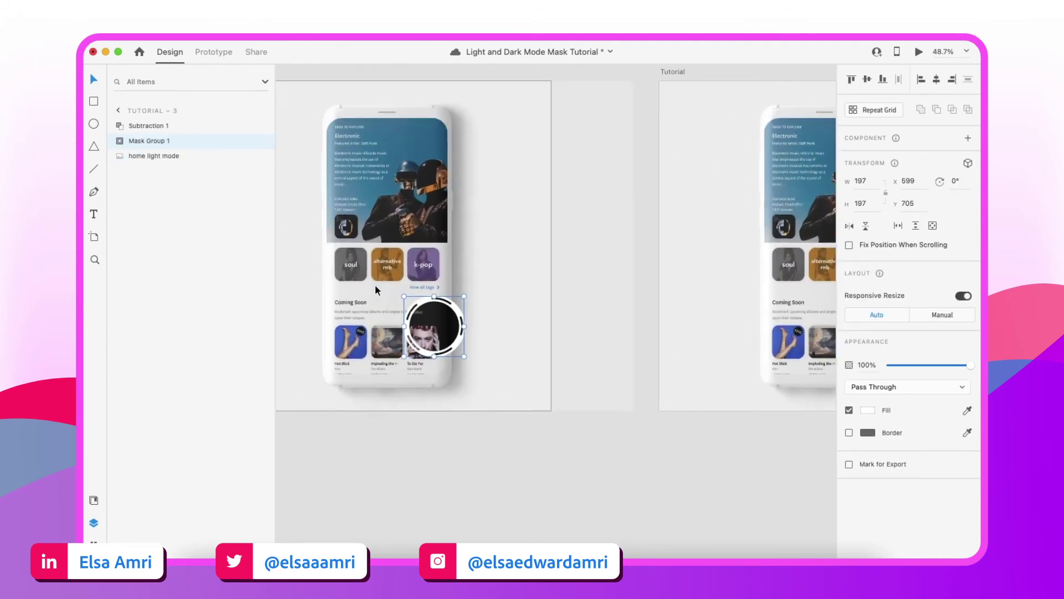
pyautogui.scroll(3, 333, 266)
pyautogui.click(145, 125)
pyautogui.press('super+equal')
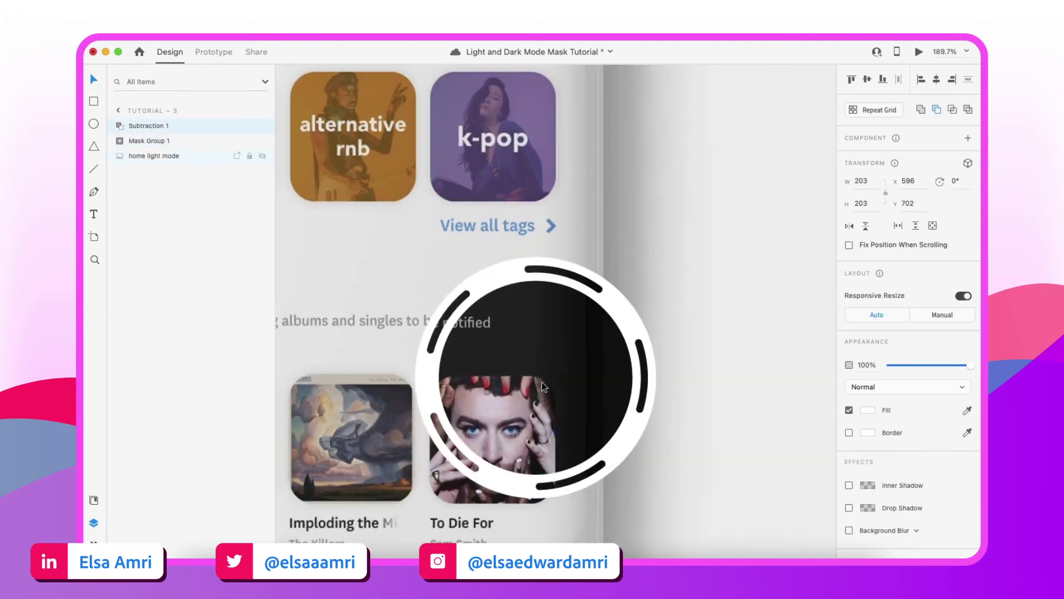
pyautogui.keyDown('shift'); pyautogui.click(142, 141); pyautogui.keyUp('shift')
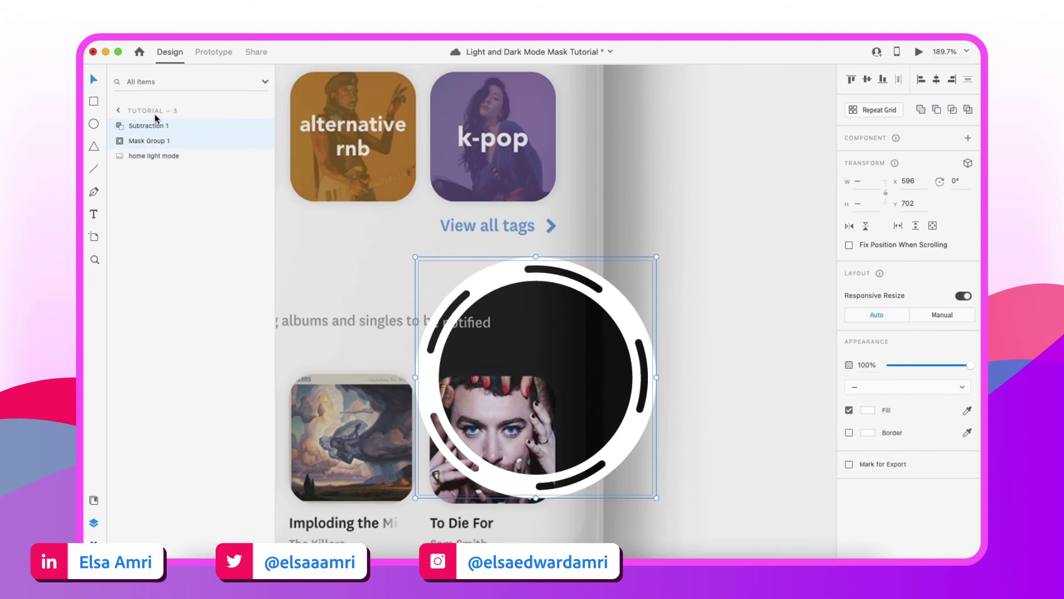
pyautogui.click(153, 155)
pyautogui.click(147, 143)
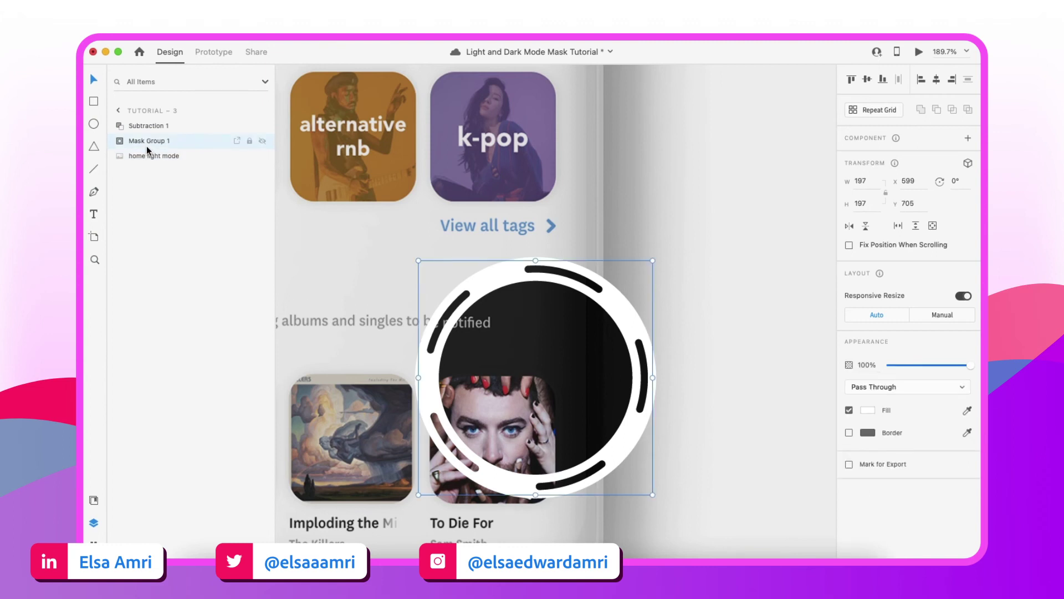
pyautogui.click(148, 127)
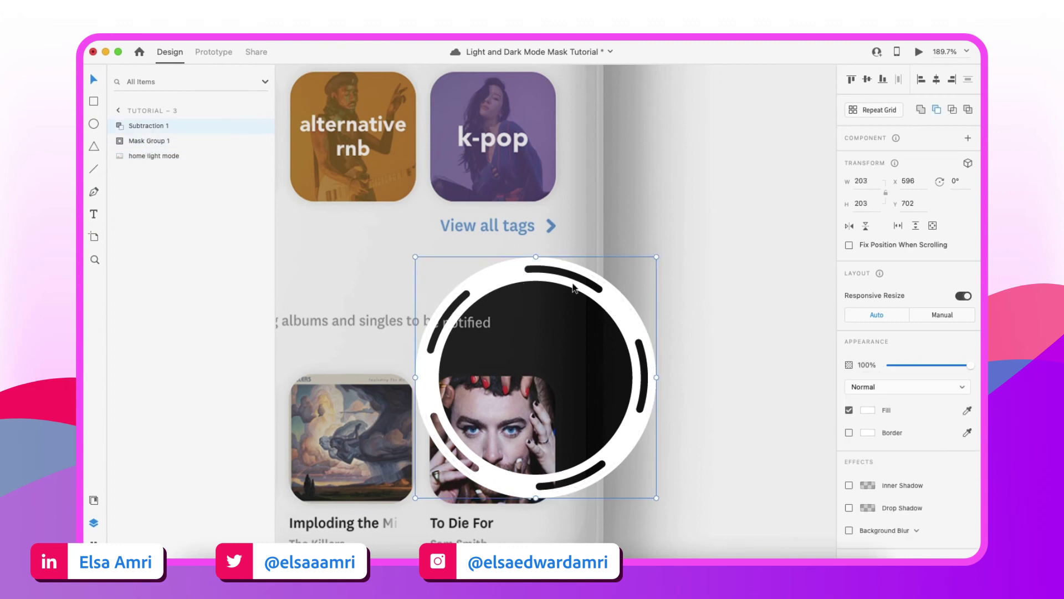
pyautogui.click(963, 296)
# Try to collapse the Subtraction 1 ring on Tutorial – 3 to zero size at its centre.
pyautogui.press('alt')
pyautogui.moveTo(656, 256); pyautogui.dragTo(536, 378)
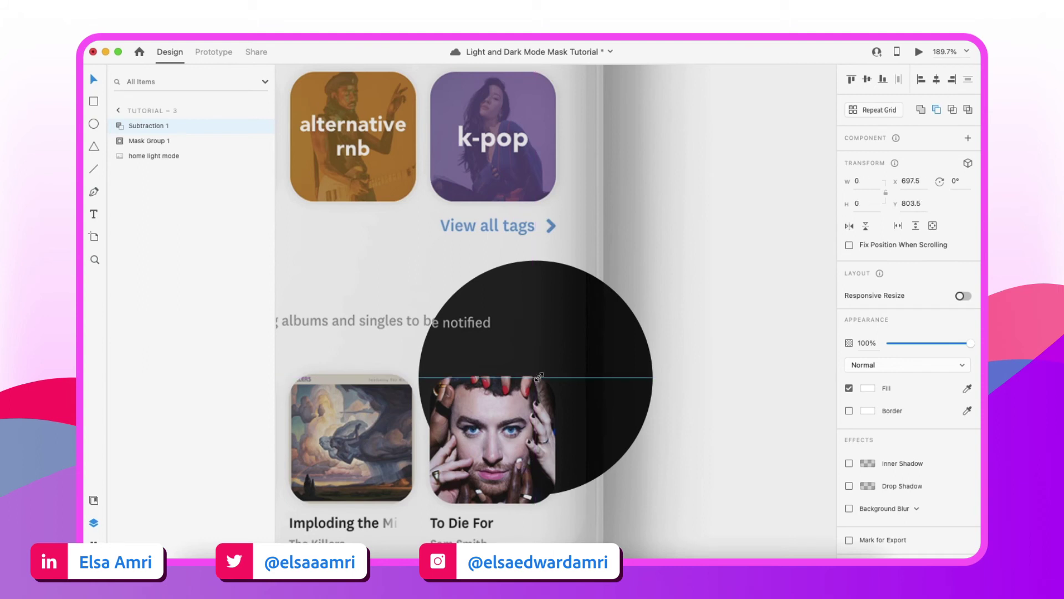
pyautogui.press('super+z')
pyautogui.press('super+z')
pyautogui.press('super+z')
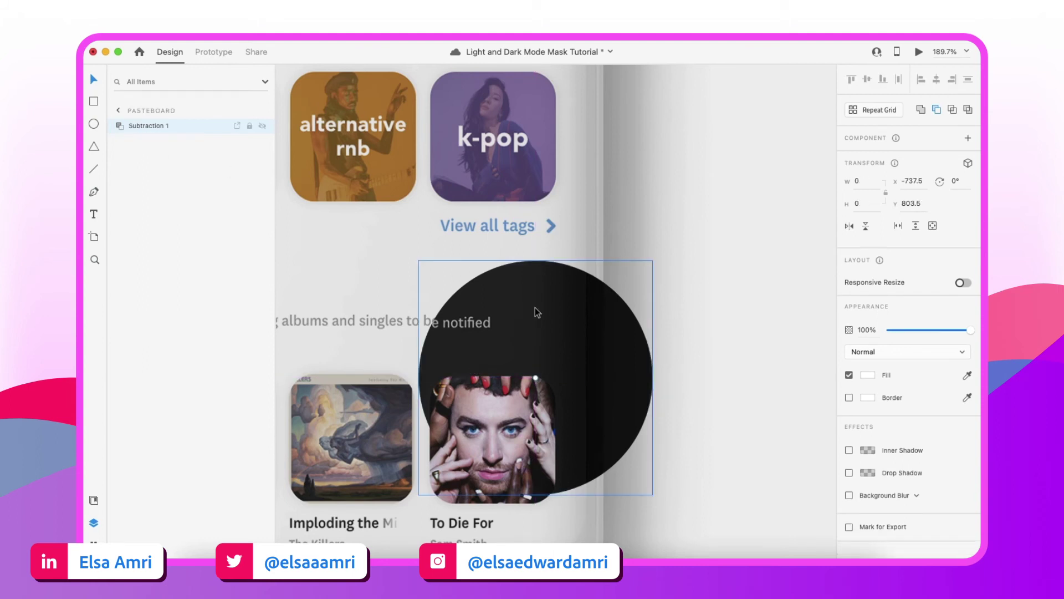
pyautogui.moveTo(656, 257); pyautogui.dragTo(537, 374)
pyautogui.press('super+z')
pyautogui.moveTo(655, 260); pyautogui.dragTo(537, 377)
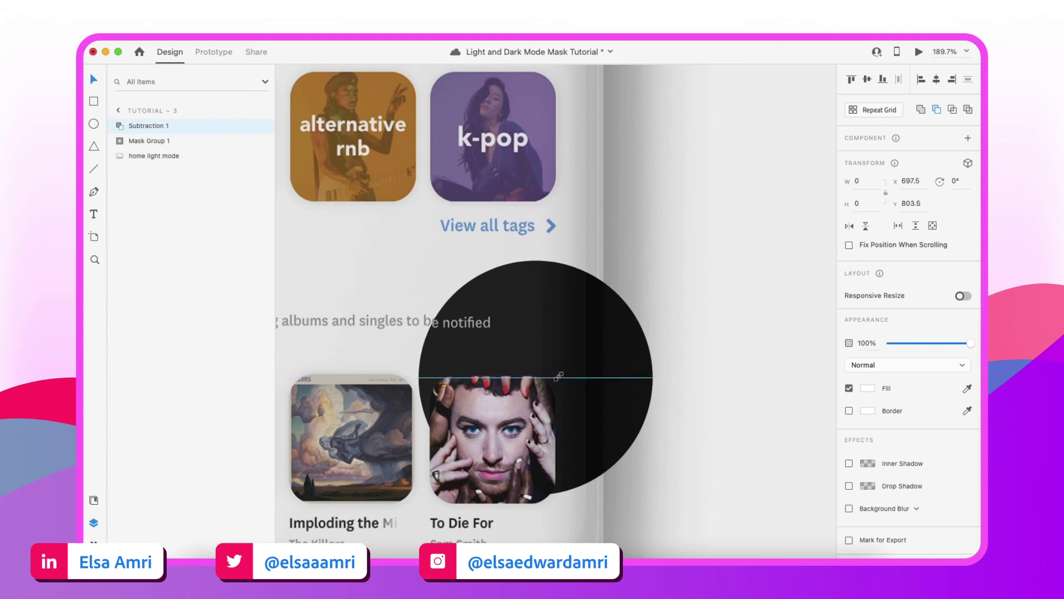
pyautogui.press('Escape')
pyautogui.press('super+0')
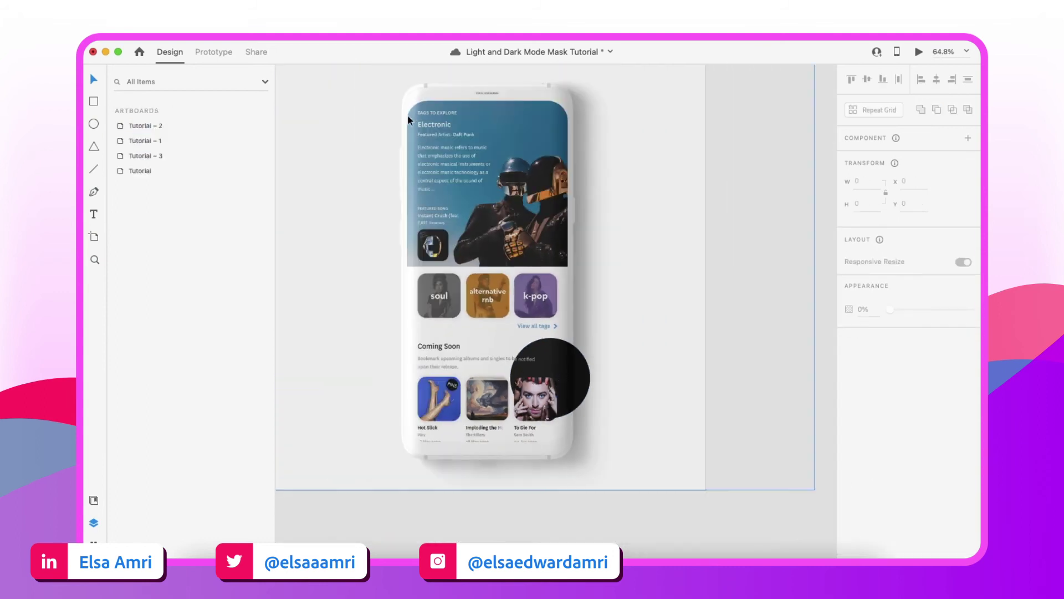
# Undo the moves and the shrinking of the collapsed Subtraction 1 ring.
pyautogui.click(369, 116)
pyautogui.click(465, 246)
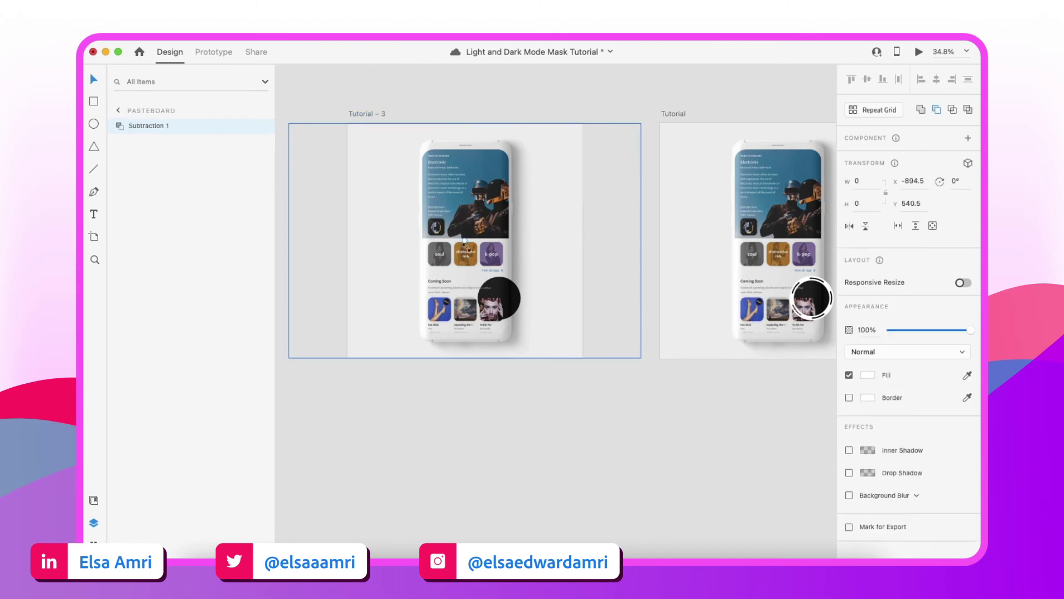
pyautogui.keyDown('shift'); pyautogui.click(475, 266); pyautogui.keyUp('shift')
pyautogui.scroll(5, 475, 266)
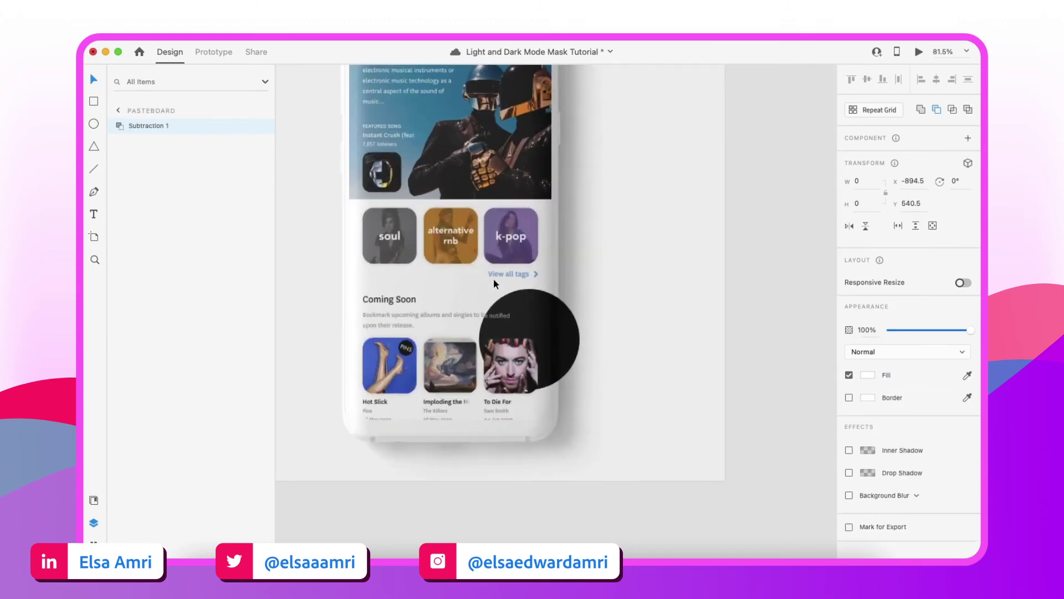
pyautogui.press('super+shift+m')
pyautogui.press('super+z')
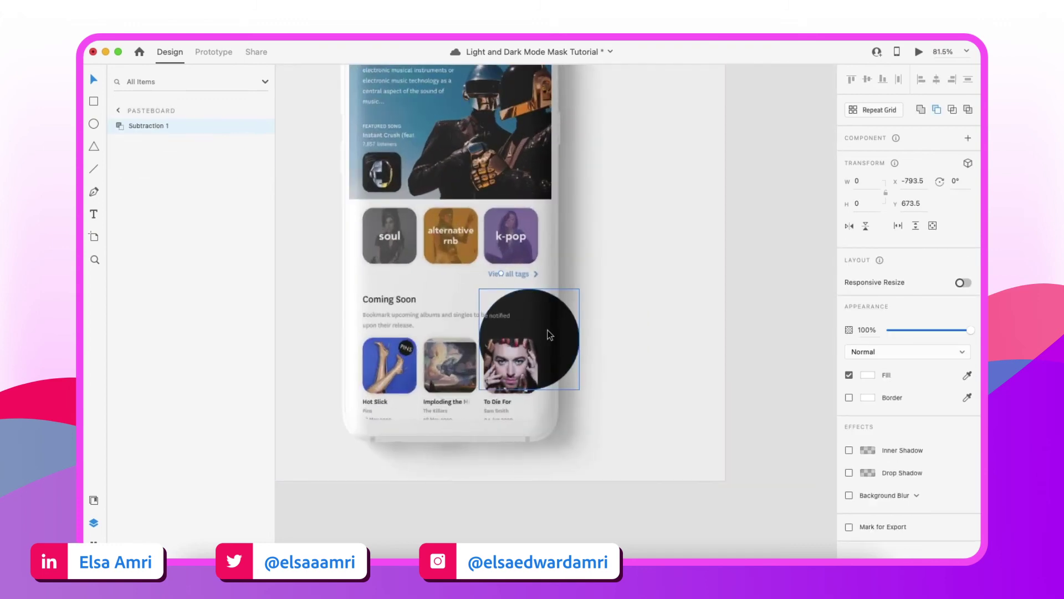
pyautogui.scroll(-3, 549, 335)
pyautogui.scroll(6, 549, 332)
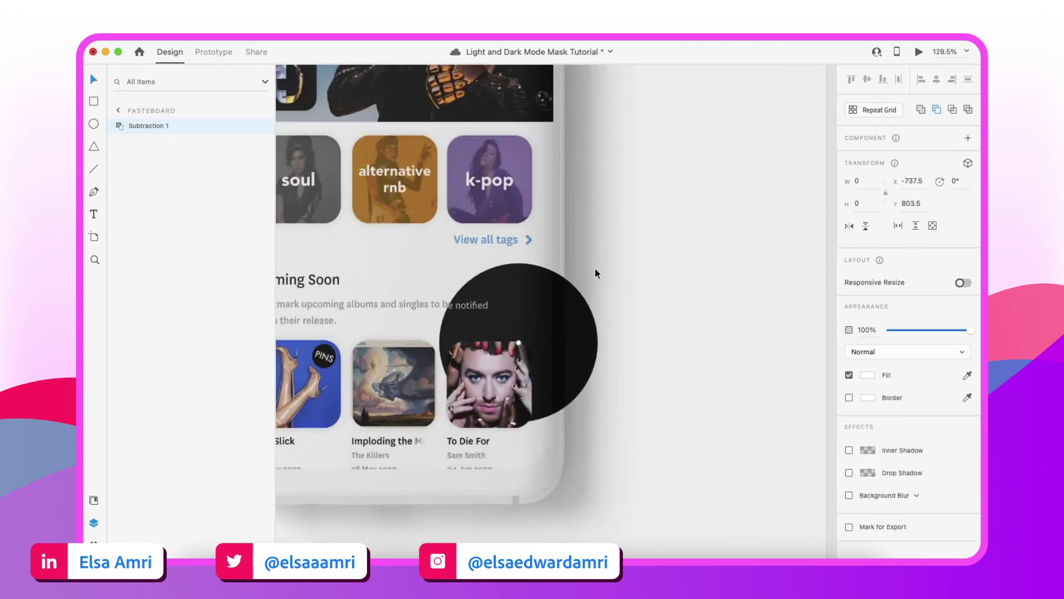
pyautogui.press('super+shift+z')
# Shrink the Subtraction 1 ring to about 9 × 9 around its centre and Circle Mask to 1 × 1 at X 697, Y 803.
pyautogui.moveTo(598, 261); pyautogui.dragTo(522, 339)
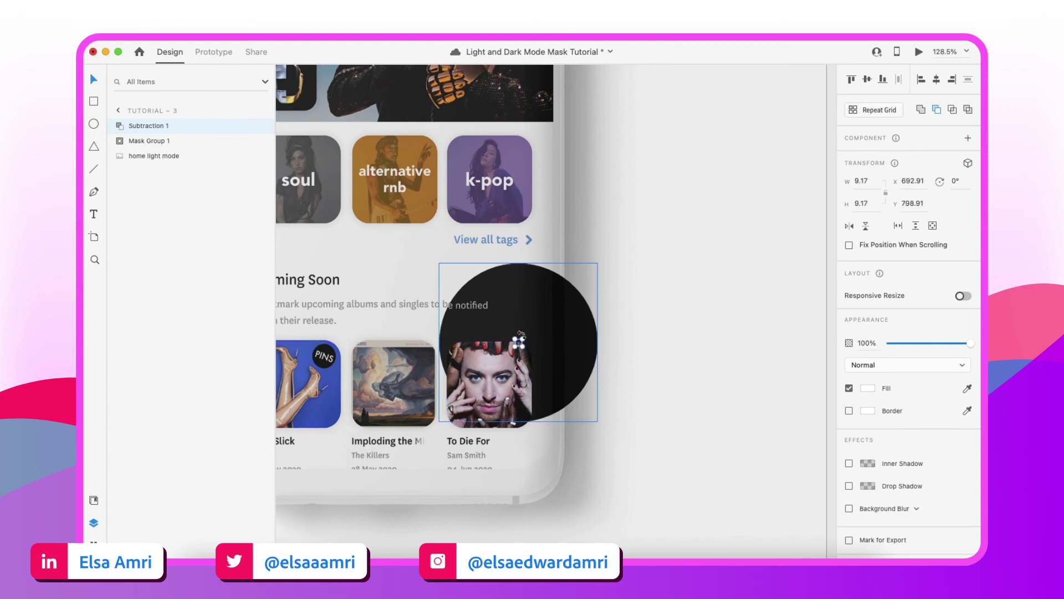
pyautogui.click(132, 145)
pyautogui.click(113, 141)
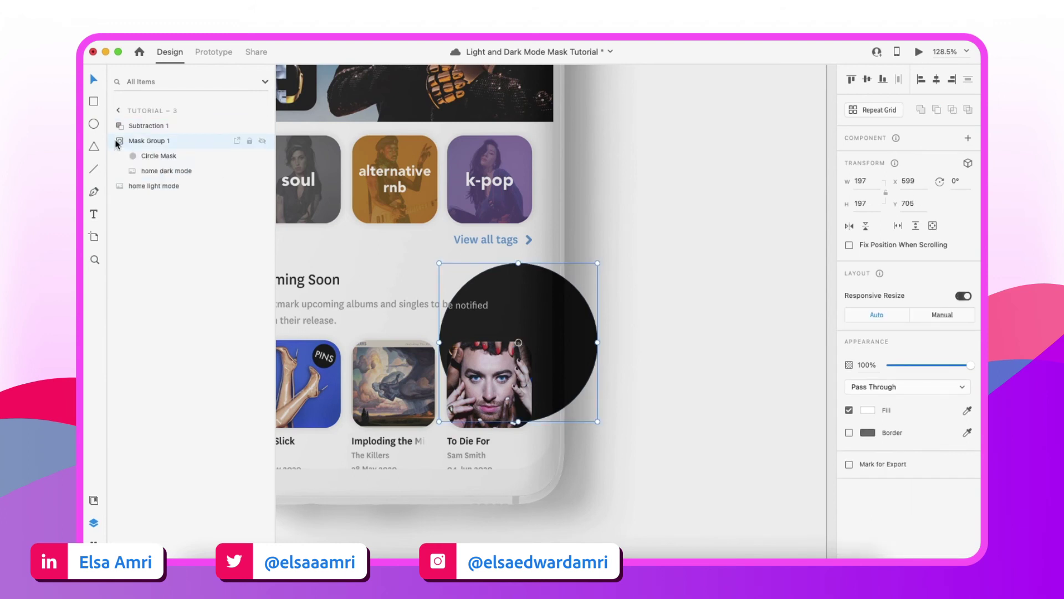
pyautogui.click(151, 156)
pyautogui.moveTo(597, 263); pyautogui.dragTo(520, 342)
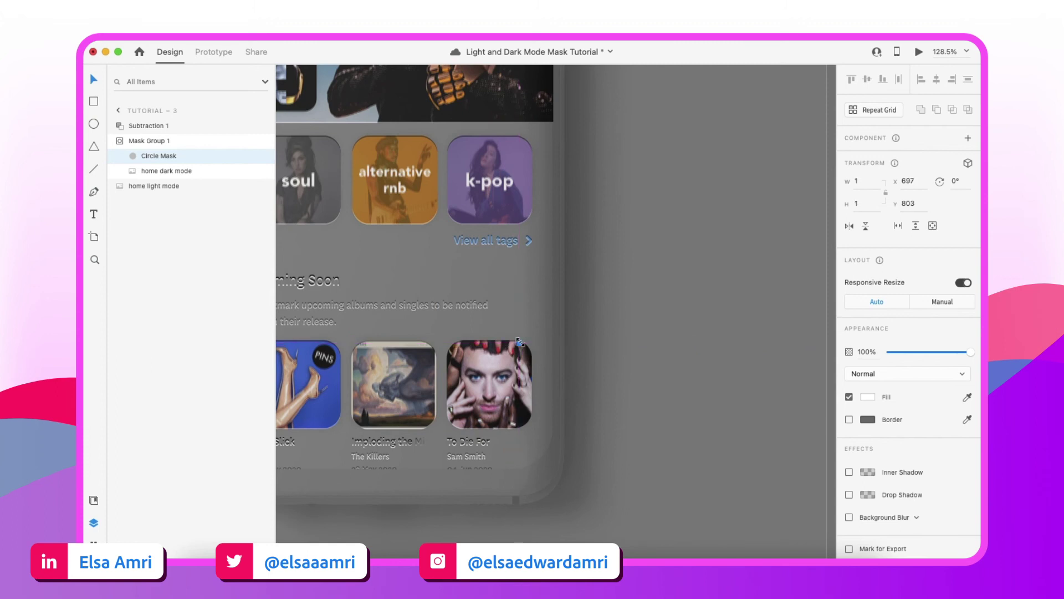
# Shrink the Subtraction 1 ring on Tutorial – 3 further to 1 × 1 at X 697, Y 803.
pyautogui.scroll(5, 520, 343)
pyautogui.scroll(3, 520, 345)
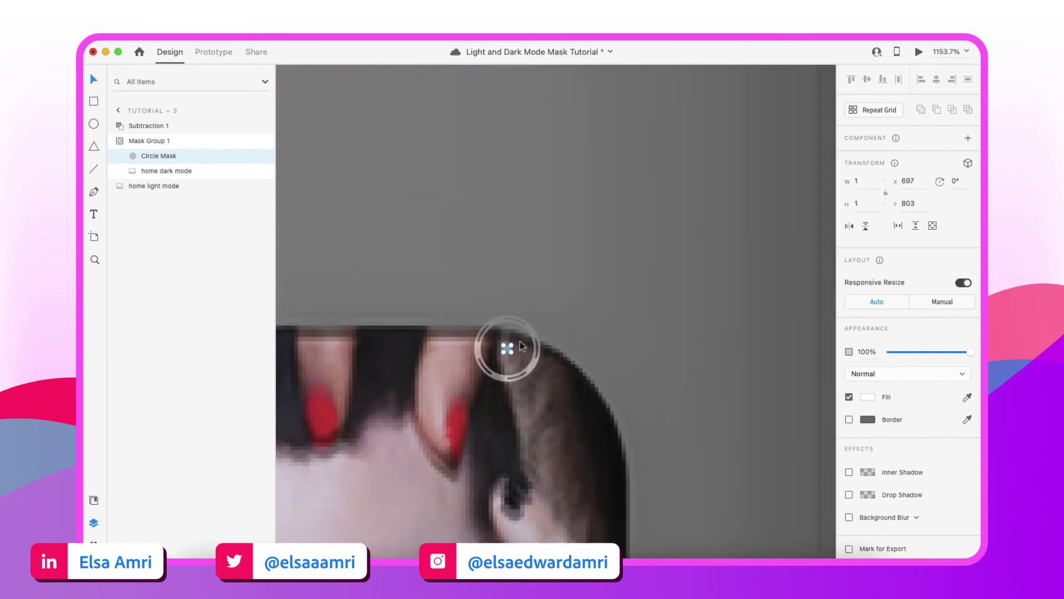
pyautogui.click(137, 125)
pyautogui.scroll(3, 566, 424)
pyautogui.moveTo(504, 157); pyautogui.dragTo(430, 228)
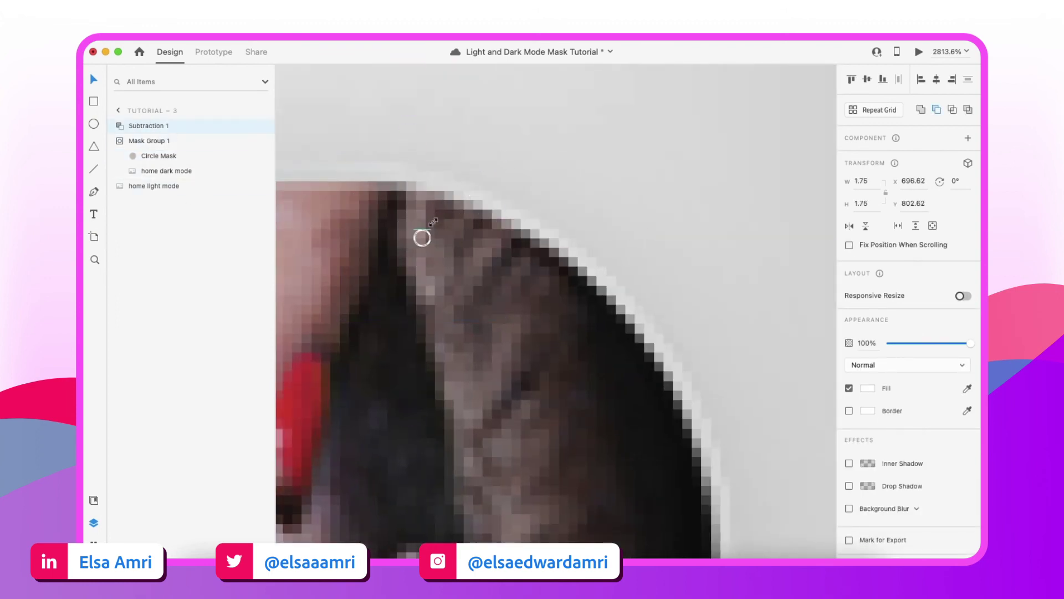
pyautogui.scroll(-10, 431, 233)
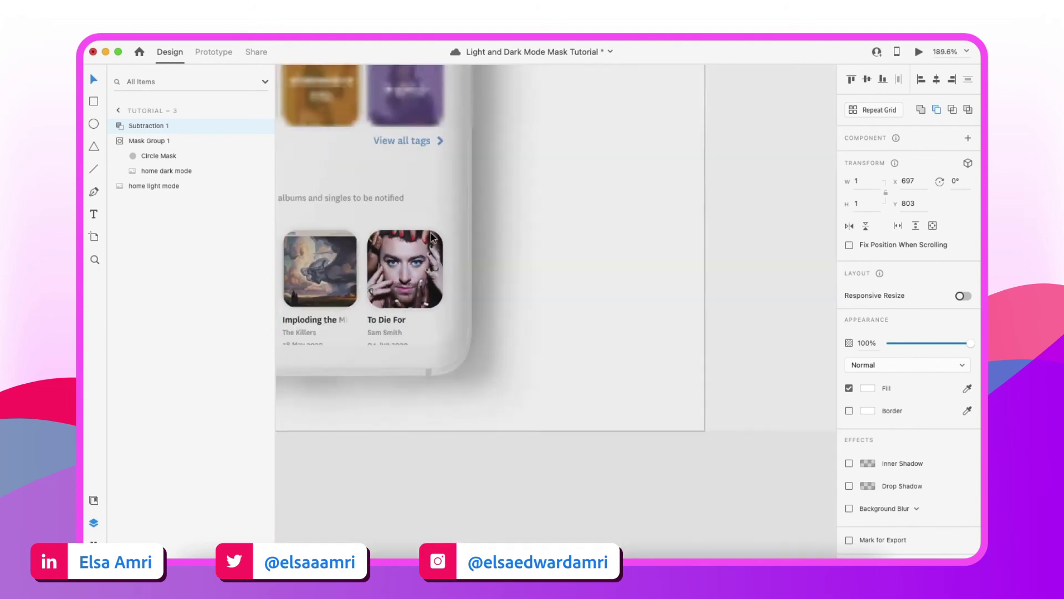
# Inspect the shrunken ring and mask up close and check the Tutorial – 3 artboard in the preview.
pyautogui.click(438, 487)
pyautogui.scroll(3, 430, 333)
pyautogui.scroll(5, 430, 317)
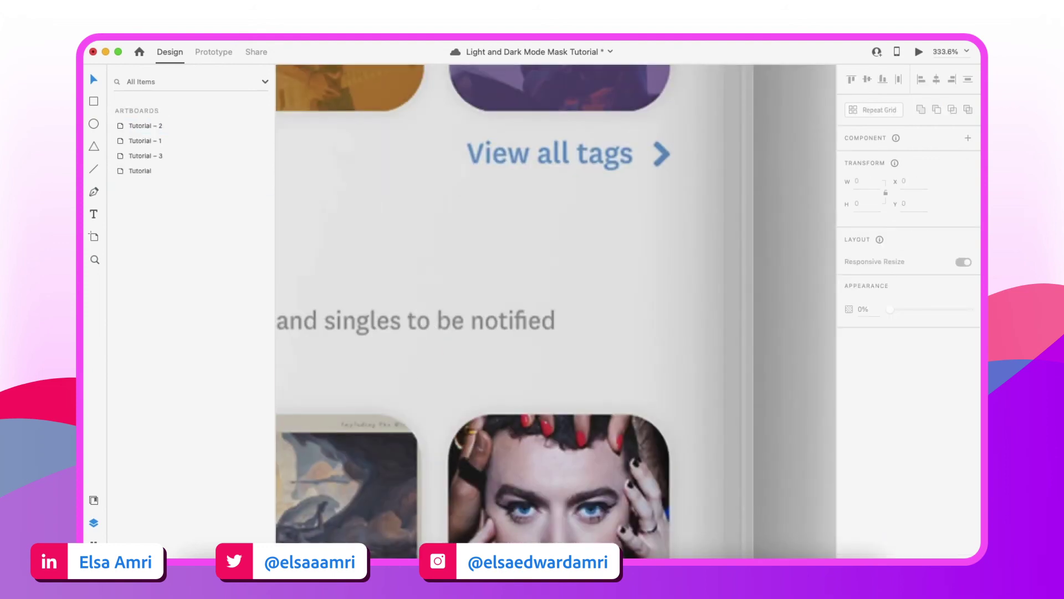
pyautogui.scroll(3, 668, 454)
pyautogui.scroll(-10, 527, 308)
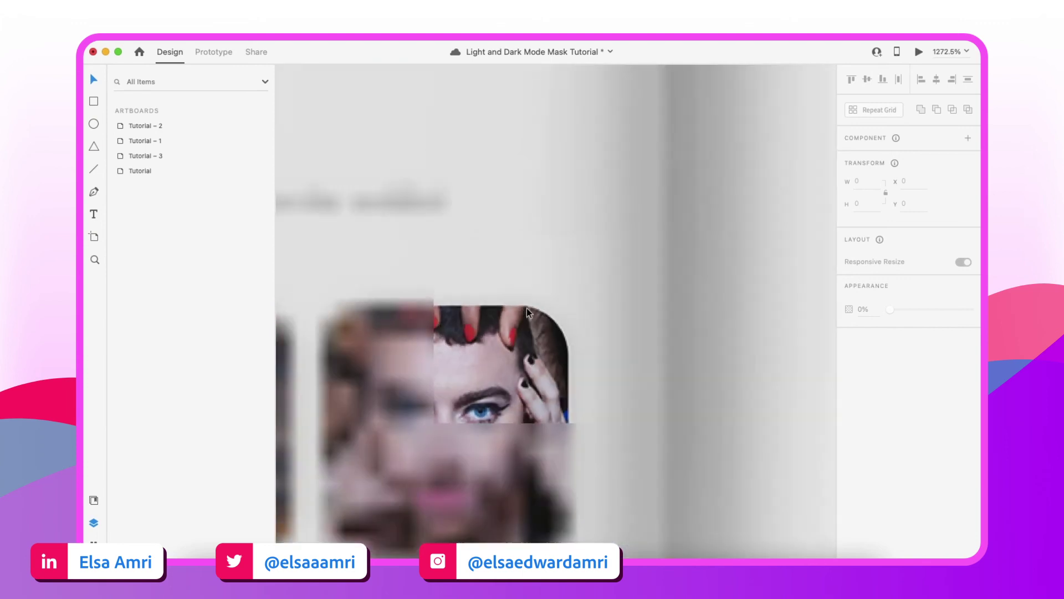
pyautogui.scroll(-4, 526, 308)
pyautogui.click(391, 145)
pyautogui.click(917, 53)
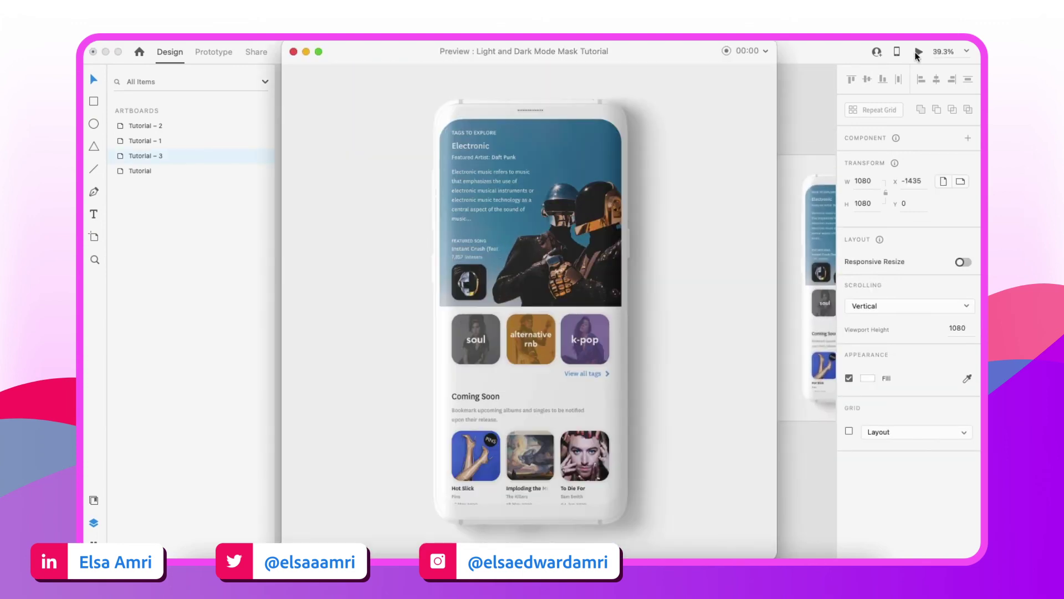
pyautogui.click(294, 51)
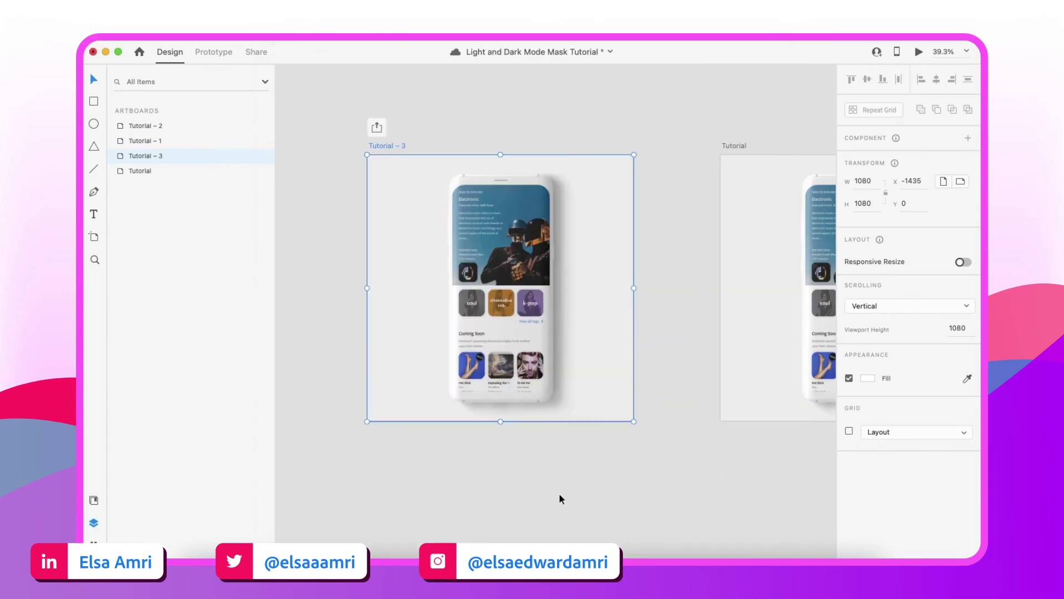
pyautogui.press('super+minus')
pyautogui.scroll(-2, 402, 333)
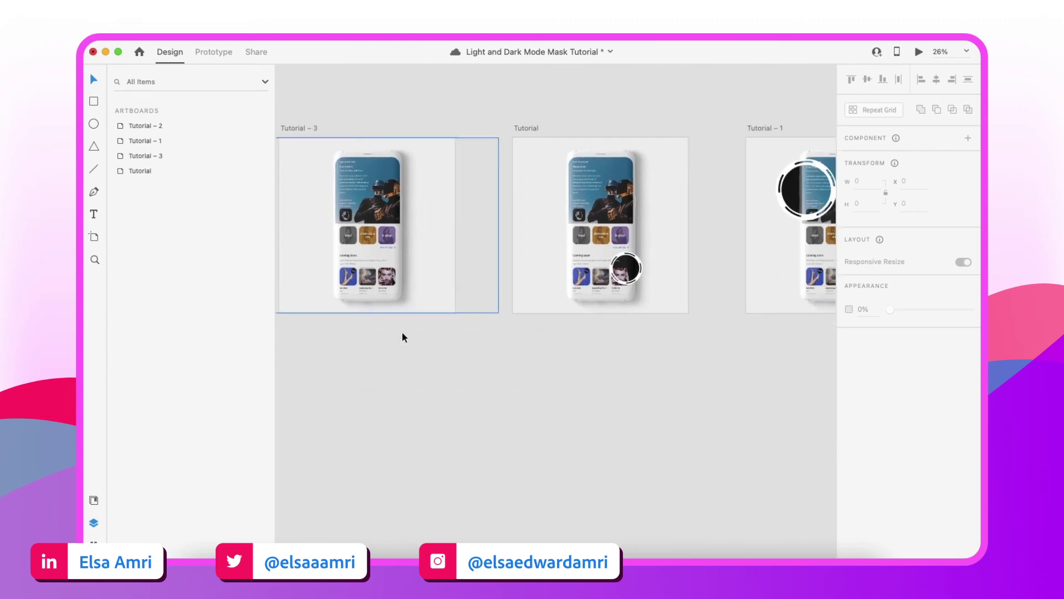
pyautogui.hscroll(-5, 402, 337)
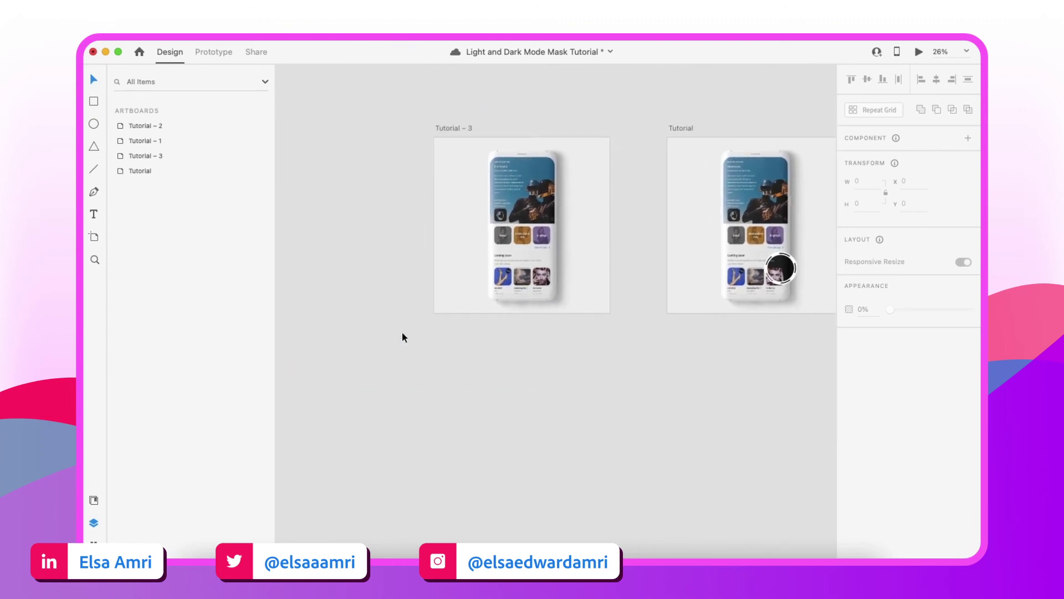
pyautogui.hscroll(5, 401, 331)
pyautogui.scroll(-3, 402, 331)
pyautogui.hscroll(-5, 401, 332)
pyautogui.scroll(3, 402, 332)
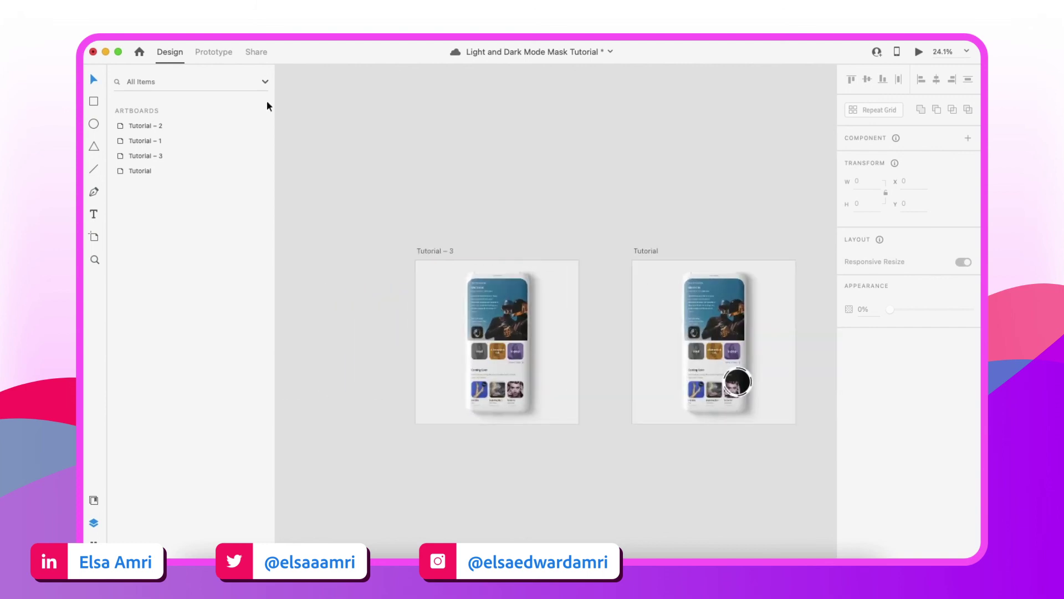
# Link the Tutorial – 3 artboard to the Tutorial artboard with a prototype interaction.
pyautogui.click(213, 51)
pyautogui.scroll(-3, 517, 167)
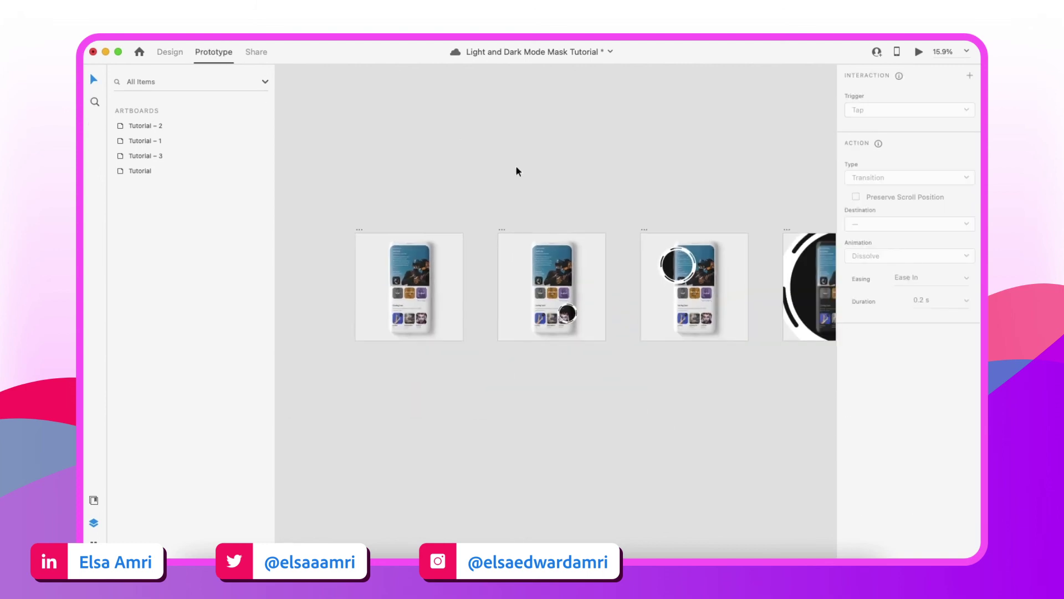
pyautogui.click(361, 227)
pyautogui.scroll(3, 361, 227)
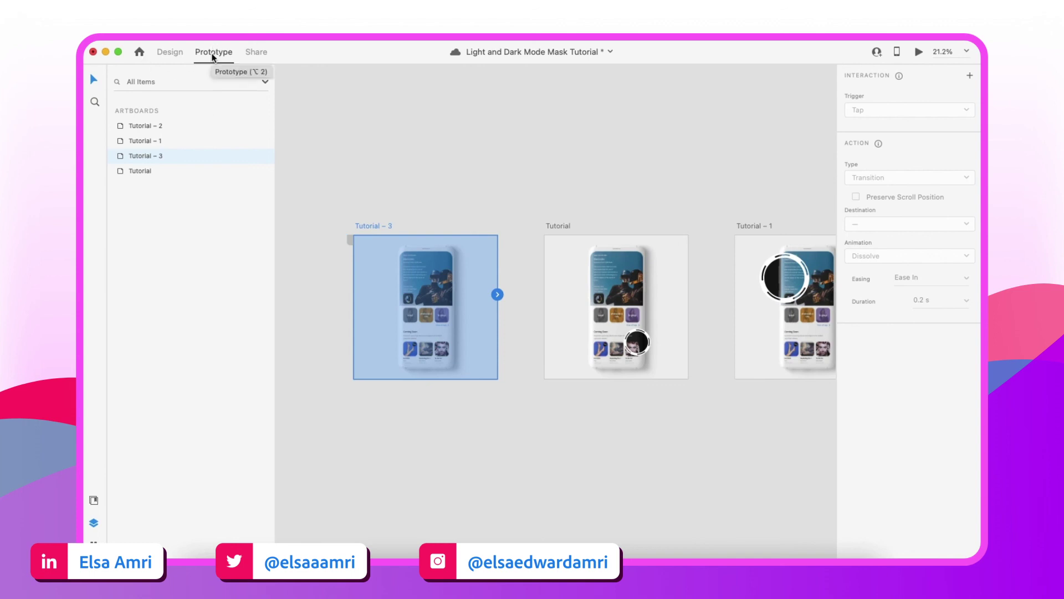
pyautogui.scroll(1, 497, 287)
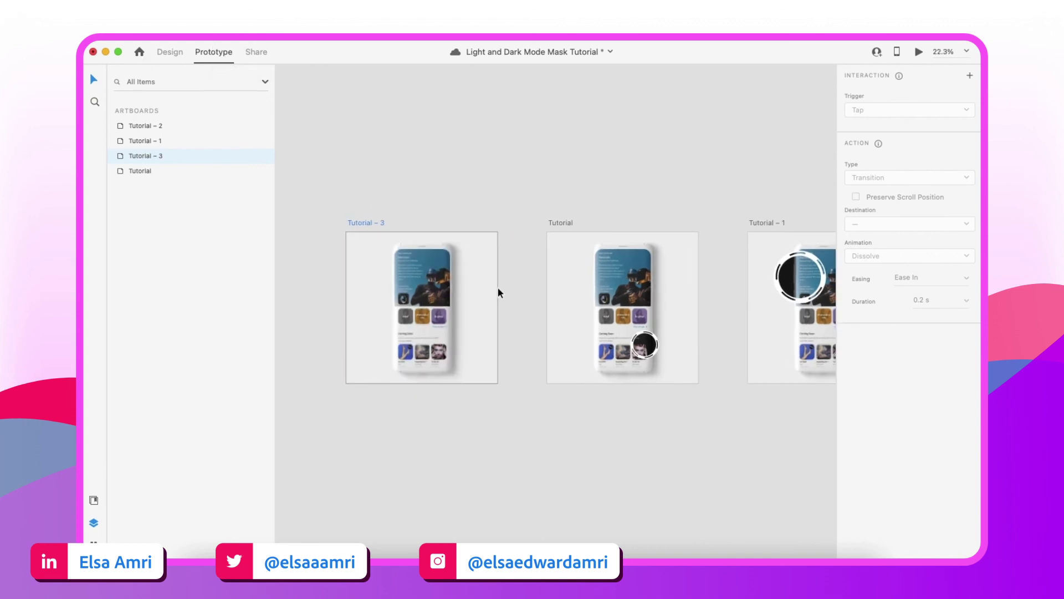
pyautogui.moveTo(498, 295); pyautogui.dragTo(587, 321)
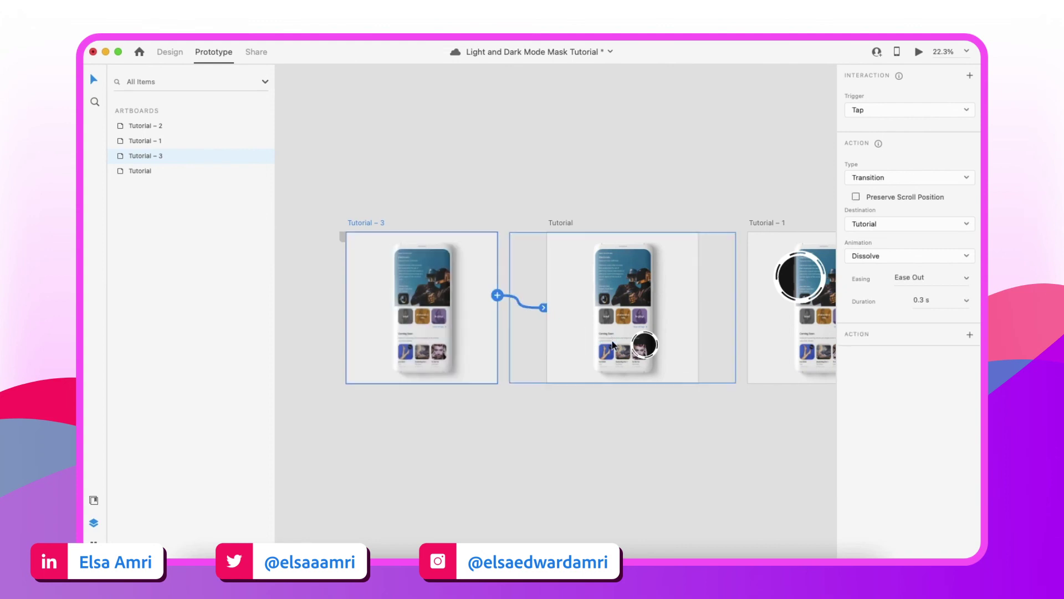
# Set the trigger of the Tutorial – 3 to Tutorial link to Keys & Gamepad with the Right Arrow key.
pyautogui.click(883, 104)
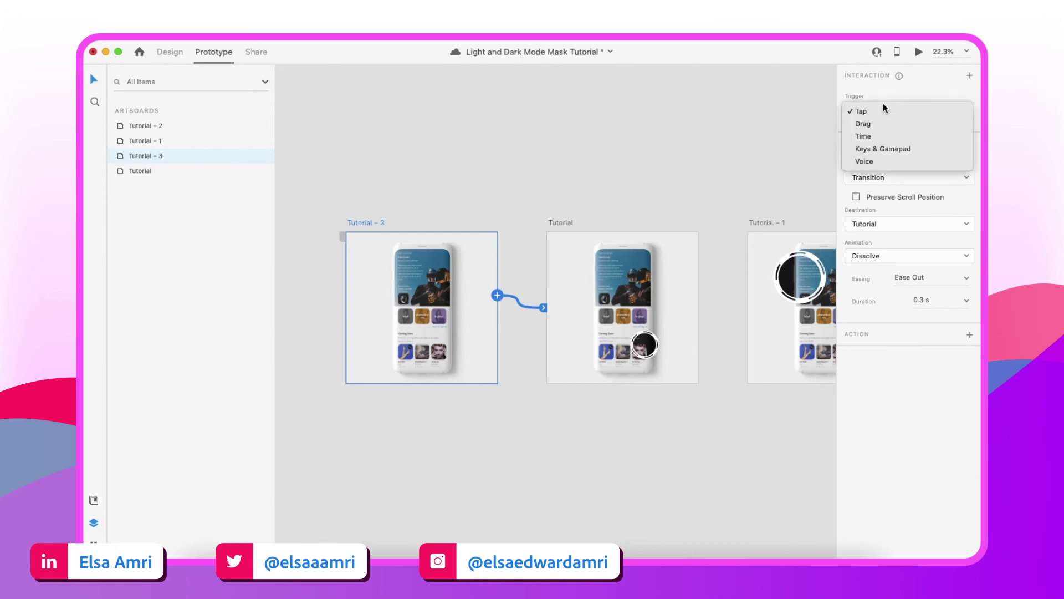
pyautogui.click(866, 143)
pyautogui.click(856, 141)
pyautogui.press('Right')
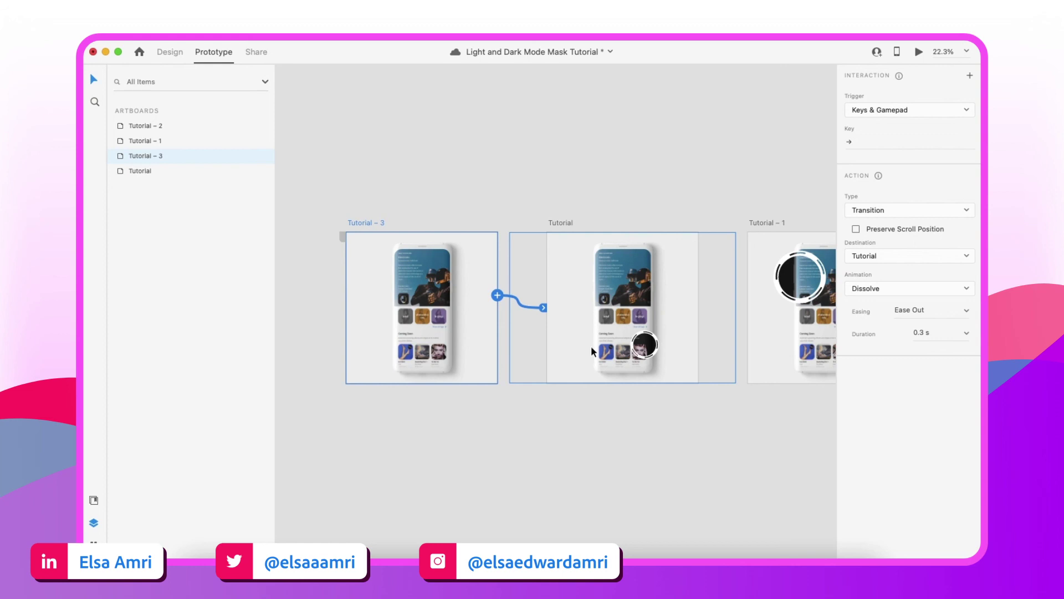
# View the Tutorial – 3 artboard in the preview along with the recording options.
pyautogui.click(918, 53)
pyautogui.click(766, 51)
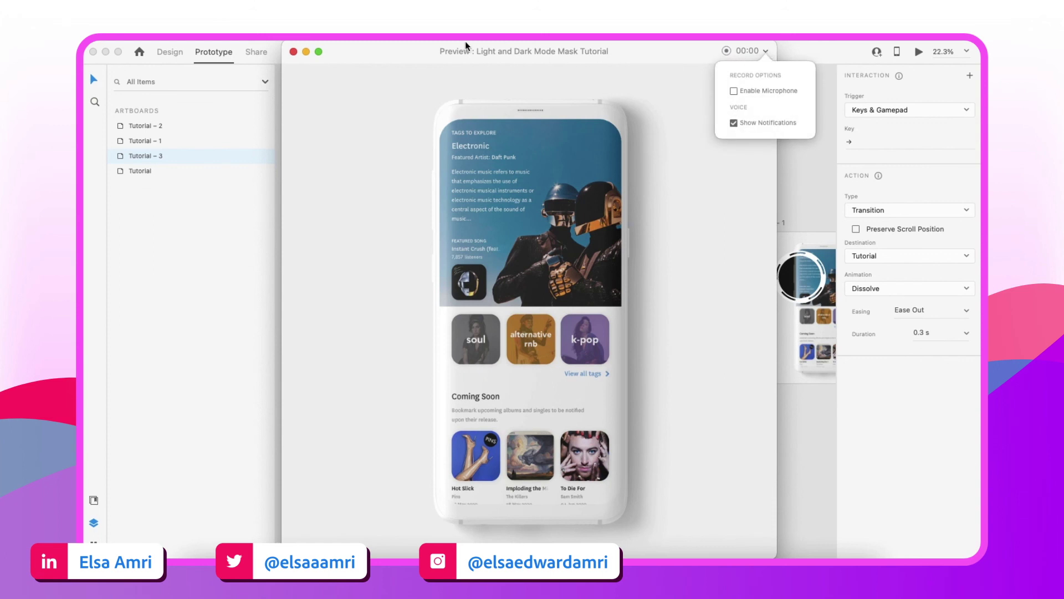
pyautogui.click(406, 48)
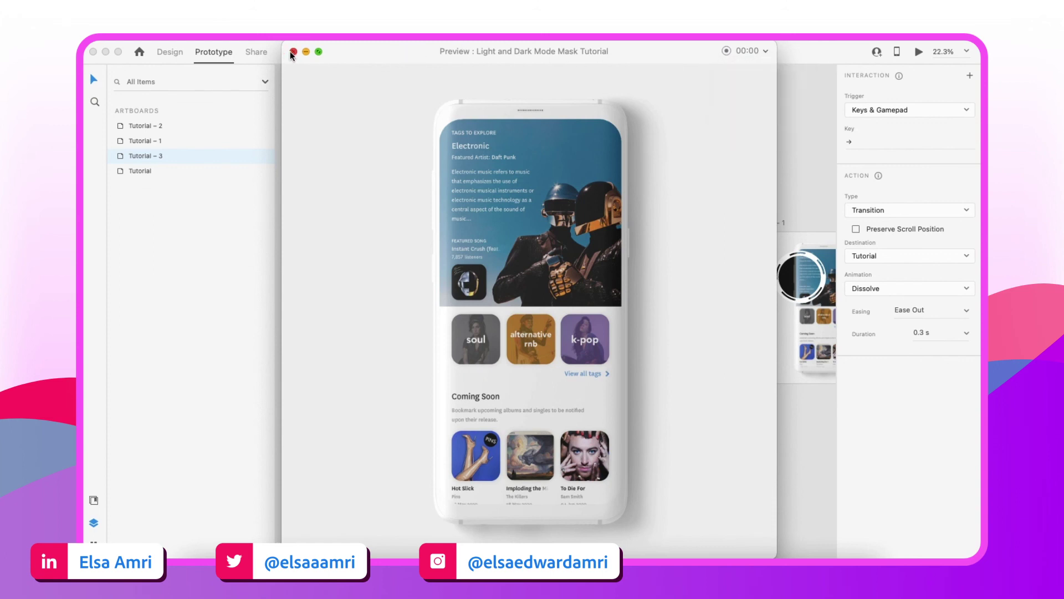
pyautogui.click(293, 52)
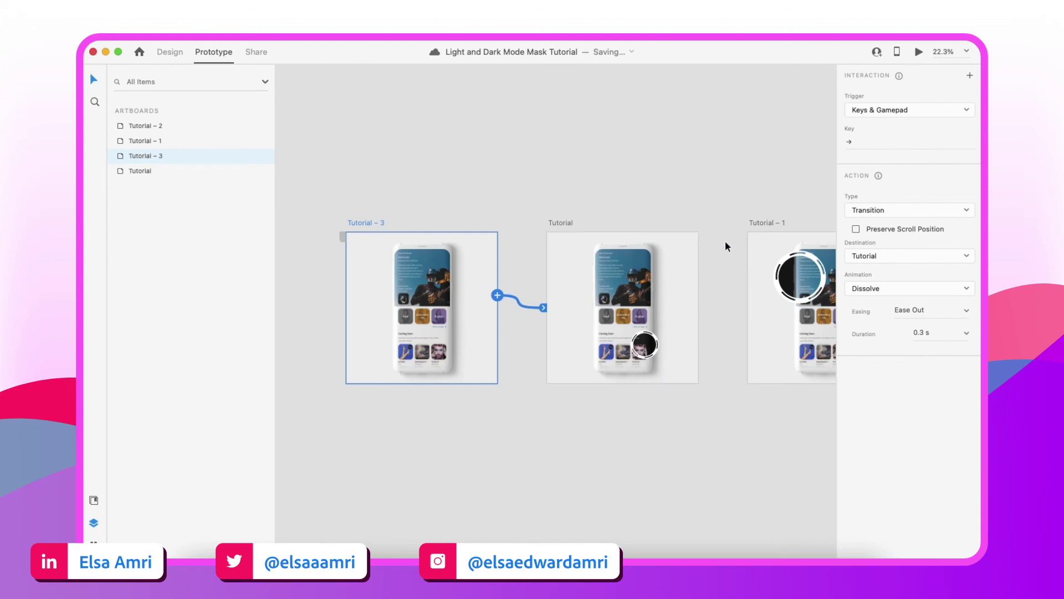
# Change the Tutorial – 3 to Tutorial link to Auto-Animate with Snap easing and a 1.5 s duration.
pyautogui.click(883, 214)
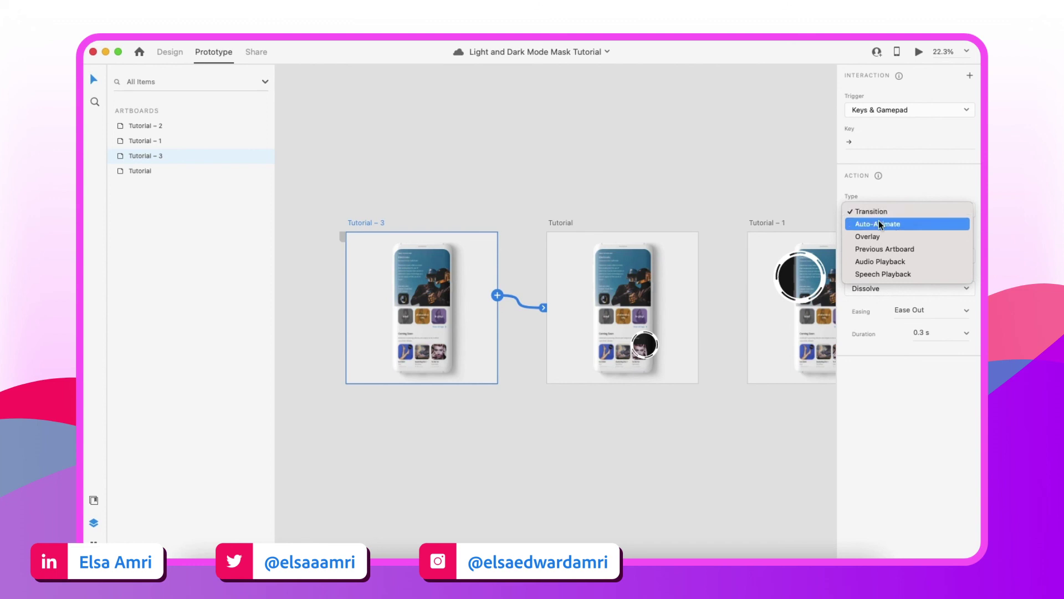
pyautogui.click(880, 224)
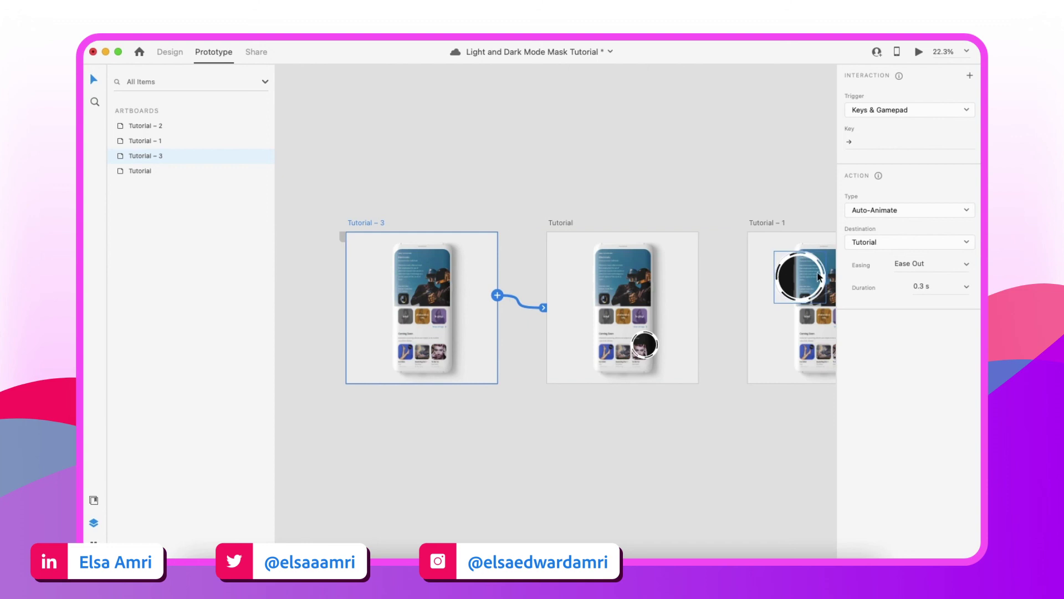
pyautogui.click(966, 265)
pyautogui.click(913, 319)
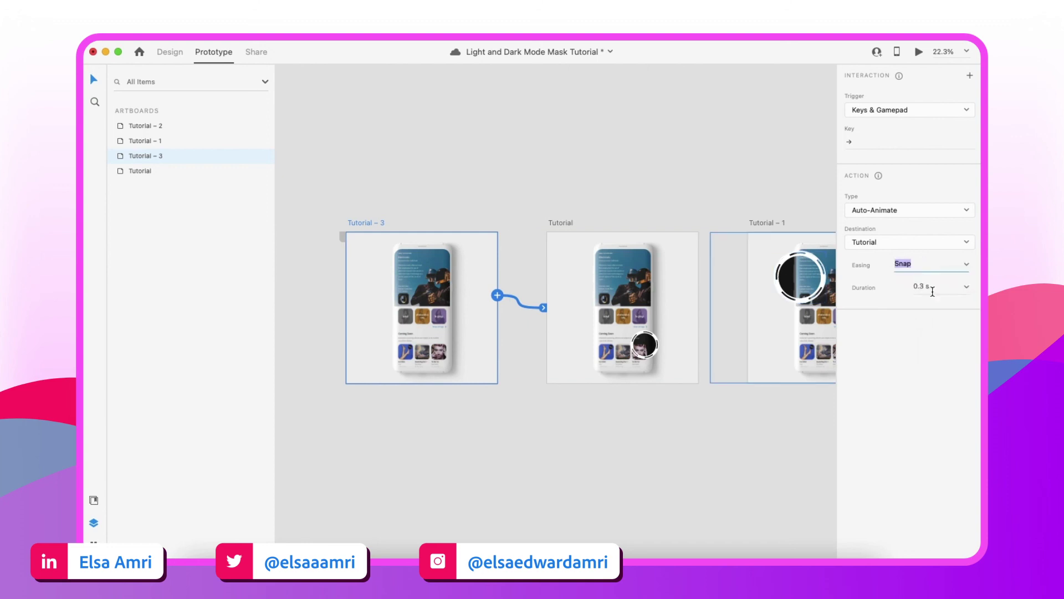
pyautogui.write('1.5')
pyautogui.press('Return')
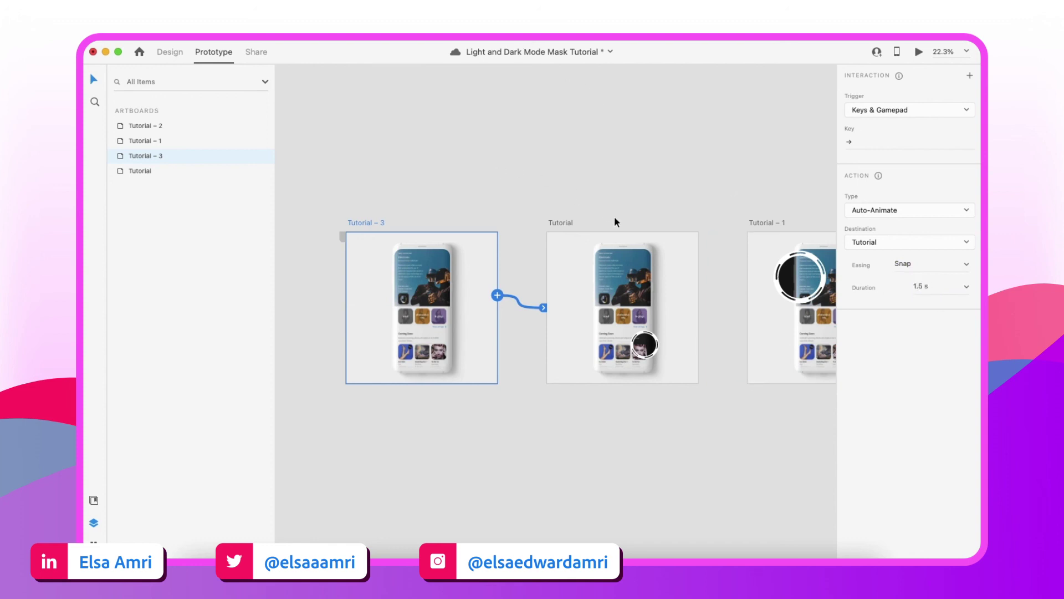
# Preview the animated transition from Tutorial – 3 to Tutorial using its trigger key.
pyautogui.scroll(1, 379, 227)
pyautogui.hscroll(1, 379, 227)
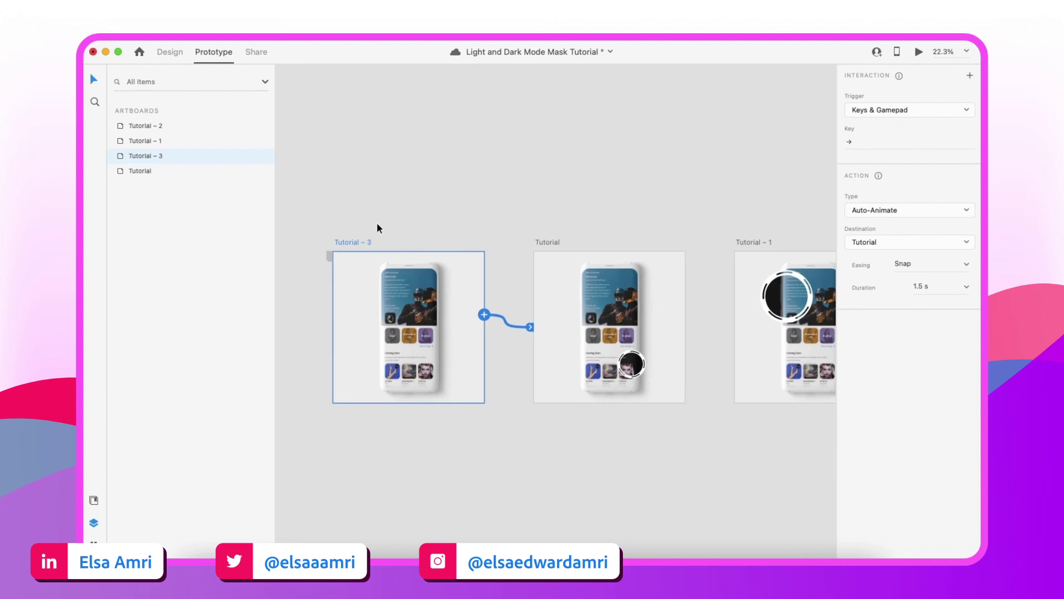
pyautogui.click(919, 52)
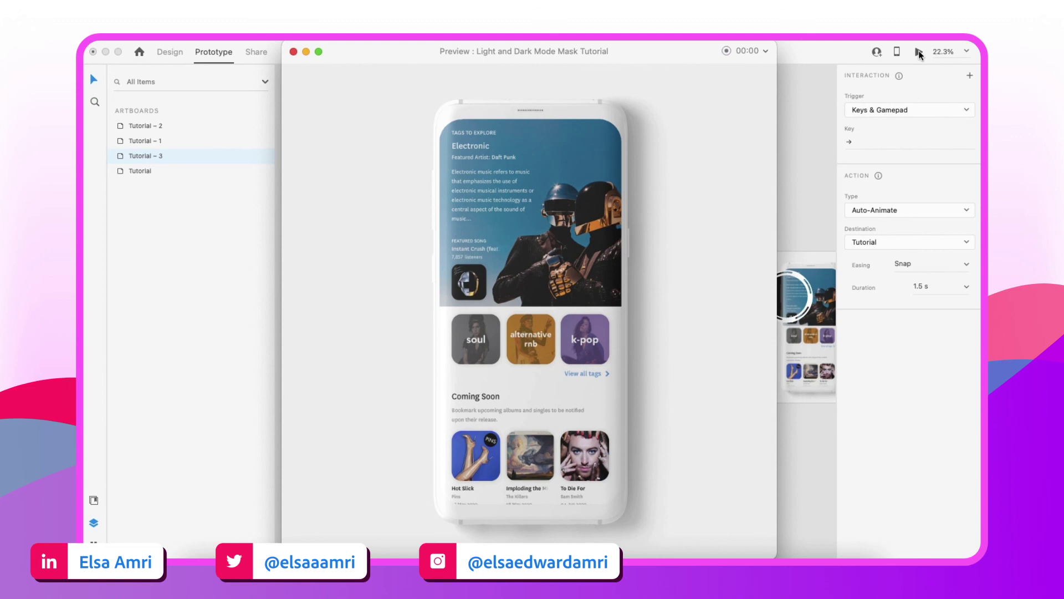
pyautogui.press('Right')
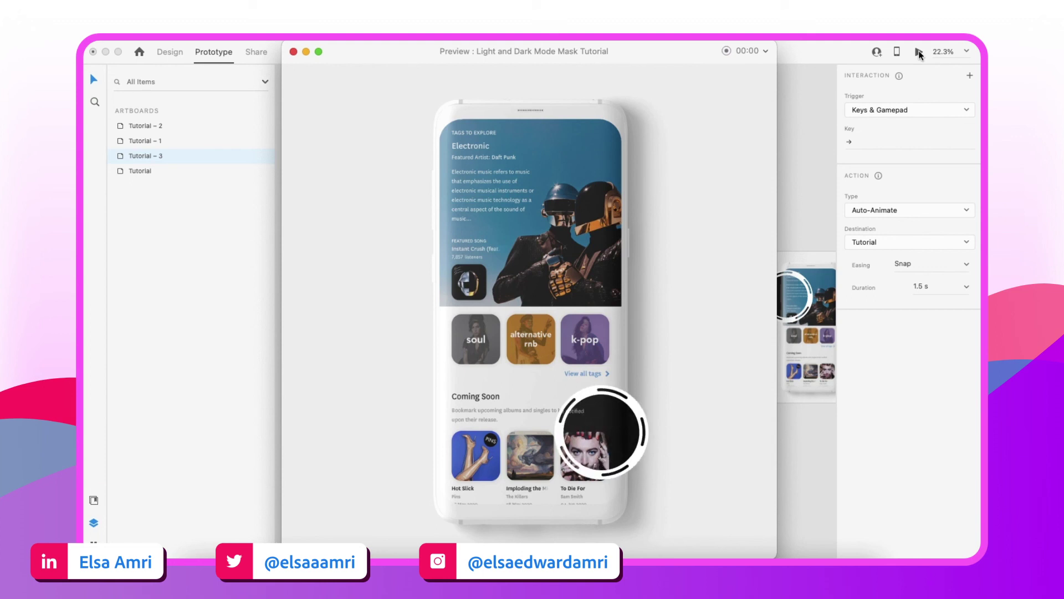
pyautogui.press('Right')
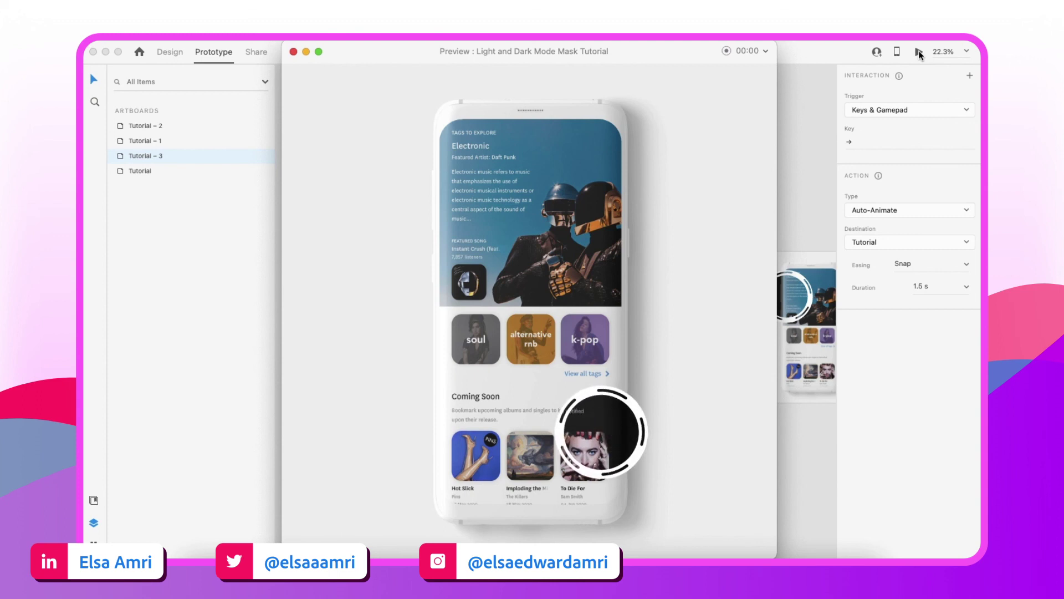
pyautogui.click(293, 51)
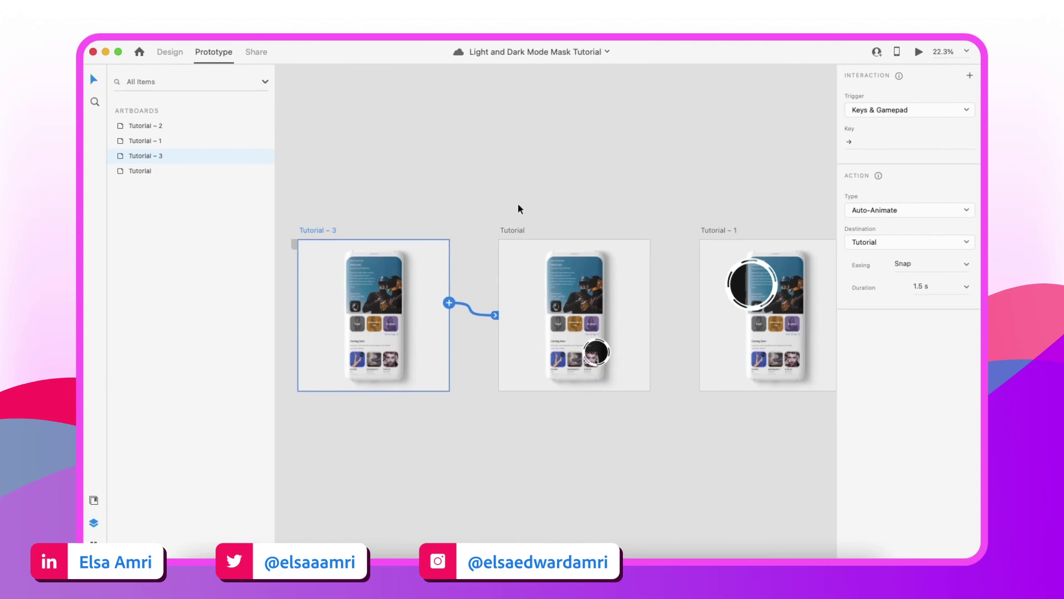
# Link the Tutorial artboard to Tutorial – 1 and set the transition's easing to Ease In-Out.
pyautogui.click(509, 230)
pyautogui.hscroll(3, 509, 230)
pyautogui.moveTo(584, 308); pyautogui.dragTo(704, 363)
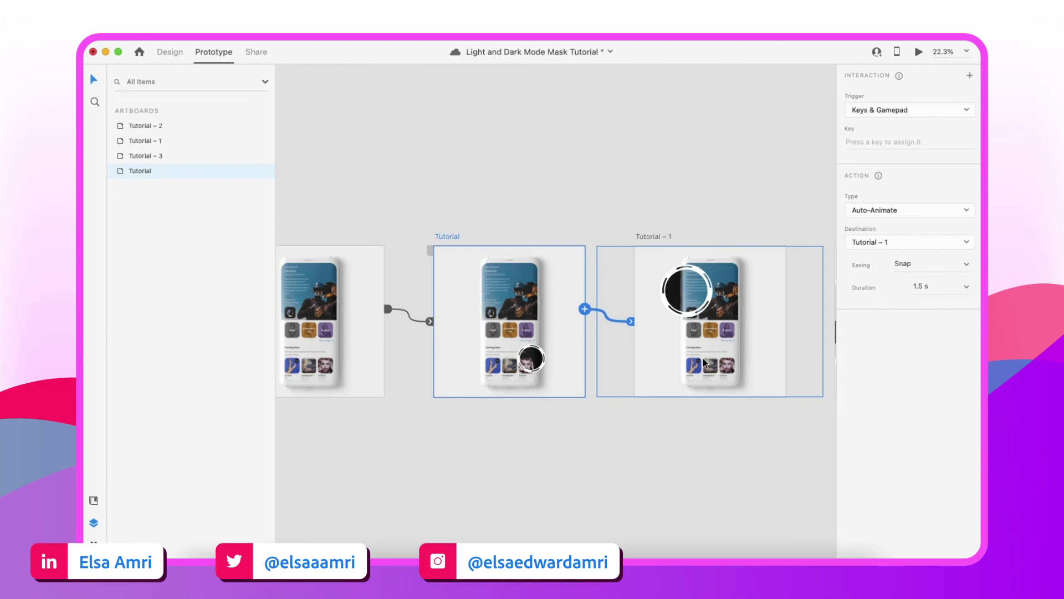
pyautogui.hscroll(2, 647, 300)
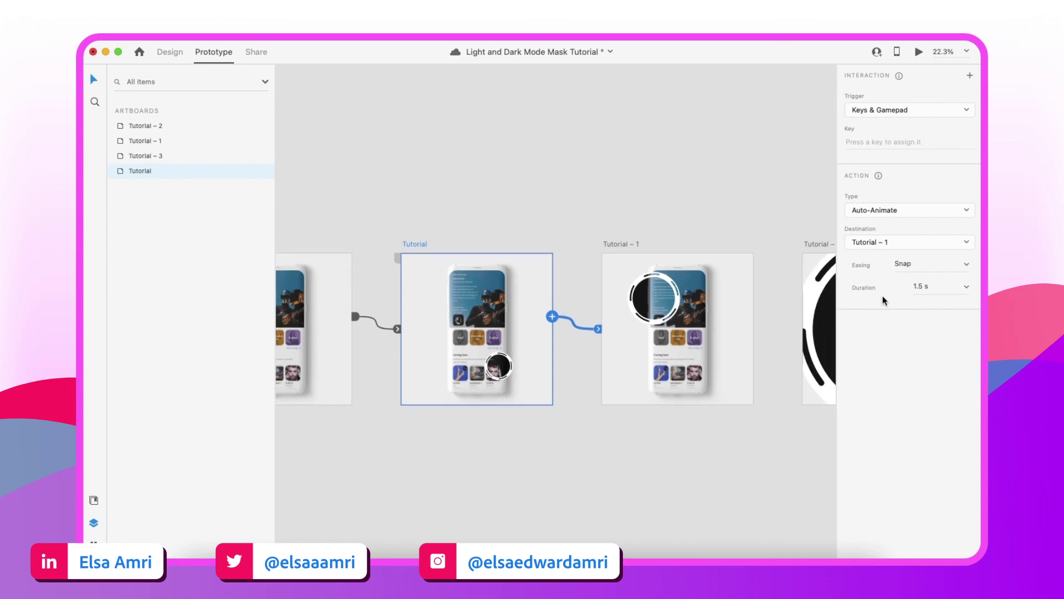
pyautogui.click(967, 270)
pyautogui.click(919, 314)
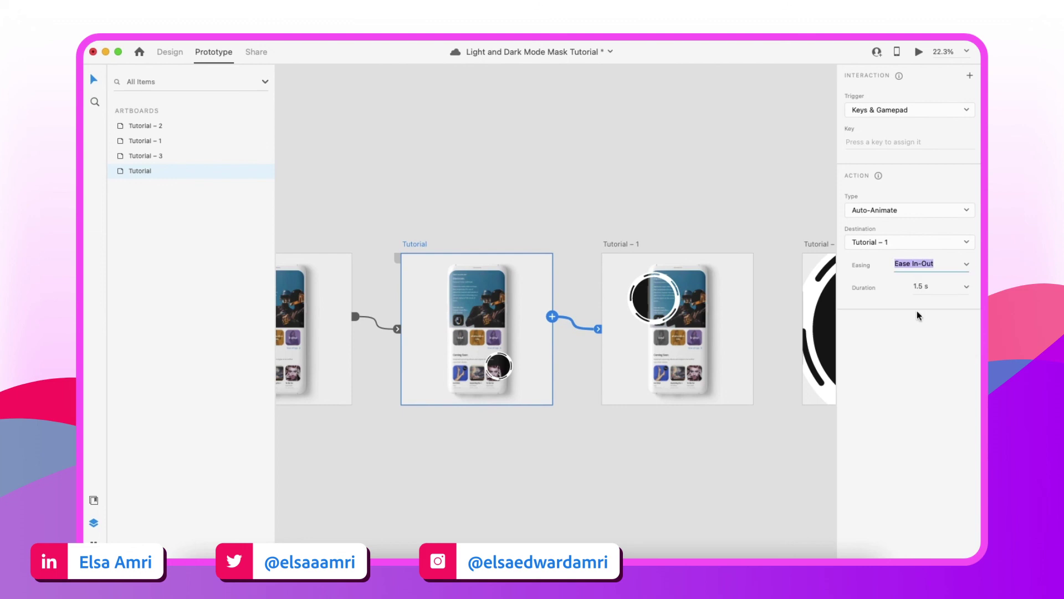
# Check the Tutorial artboard in the preview and assign the Right Arrow key to its link to Tutorial – 1.
pyautogui.hscroll(1, 656, 240)
pyautogui.click(919, 52)
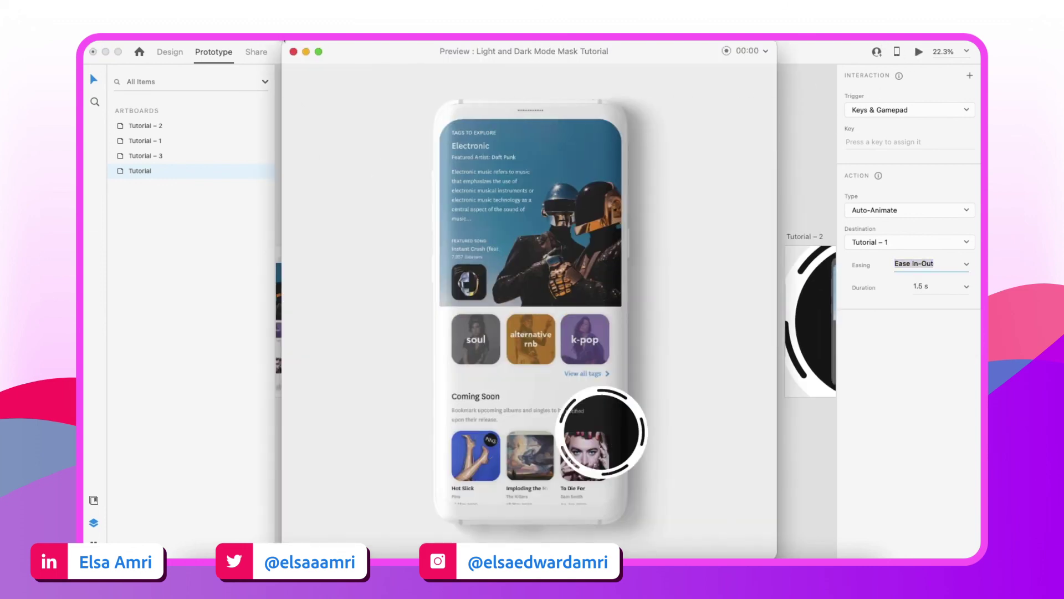
pyautogui.click(292, 51)
pyautogui.click(876, 141)
pyautogui.press('Right')
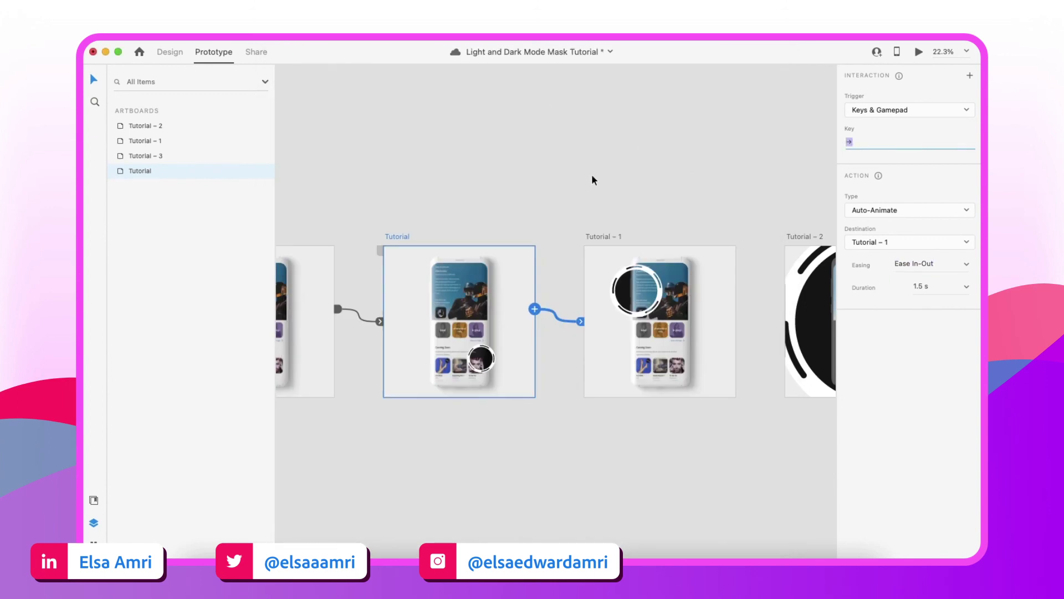
# Preview the animated transition from Tutorial to Tutorial – 1 using its trigger key.
pyautogui.click(919, 55)
pyautogui.press('Right')
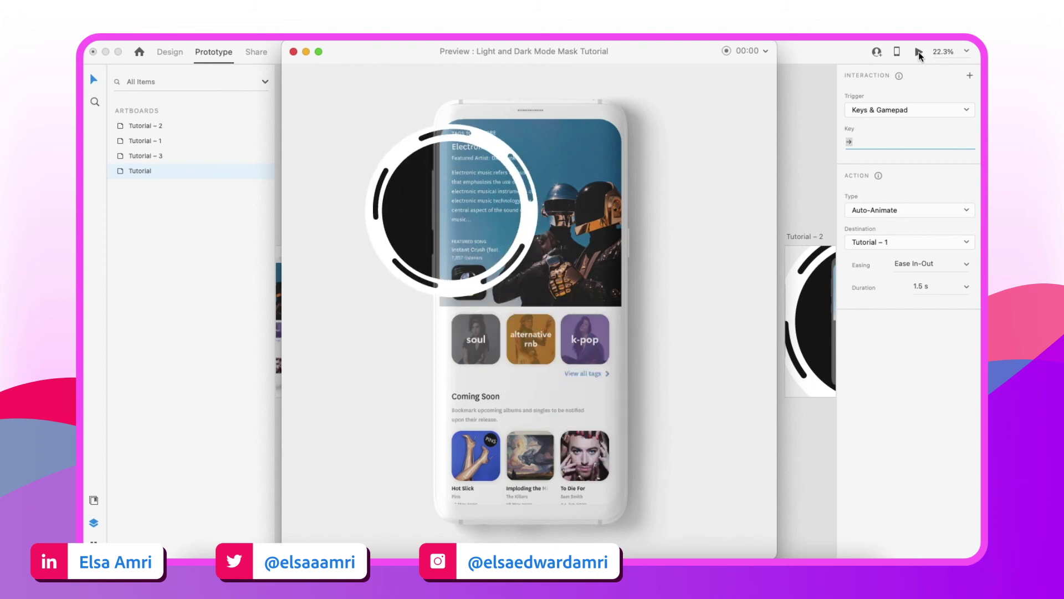
pyautogui.press('Right')
pyautogui.click(292, 51)
# Link the Tutorial – 1 artboard to Tutorial – 2 with the Right Arrow key as trigger.
pyautogui.hscroll(4, 514, 192)
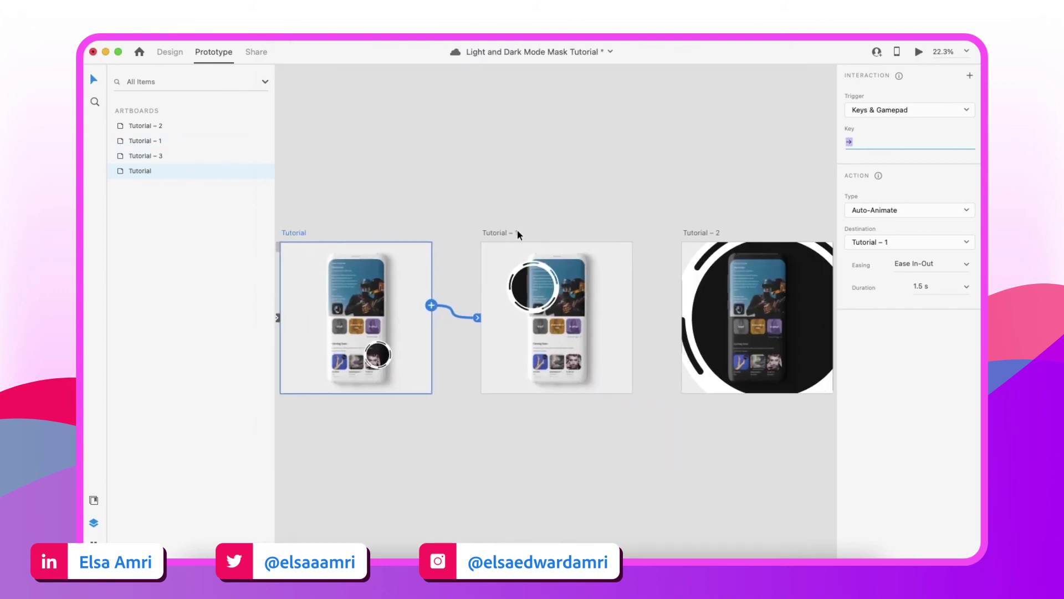
pyautogui.click(501, 232)
pyautogui.moveTo(589, 303); pyautogui.dragTo(668, 299)
pyautogui.click(872, 146)
pyautogui.press('Right')
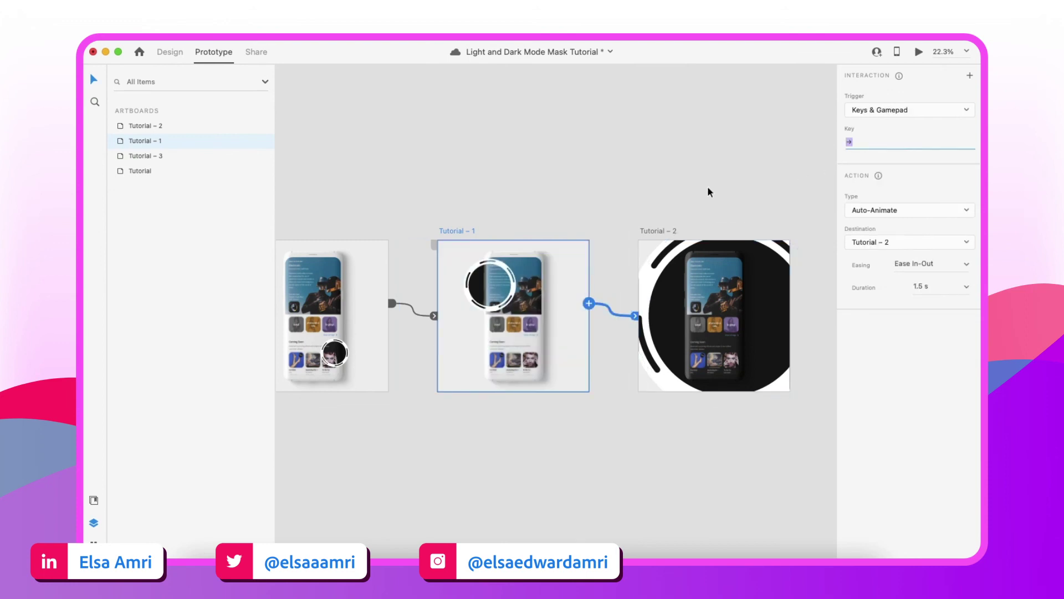
# Link the Tutorial – 2 artboard back to Tutorial – 3 with the Right Arrow key as trigger.
pyautogui.scroll(-3, 708, 185)
pyautogui.hscroll(-1, 694, 186)
pyautogui.click(710, 213)
pyautogui.moveTo(778, 235); pyautogui.dragTo(444, 248)
pyautogui.press('Right')
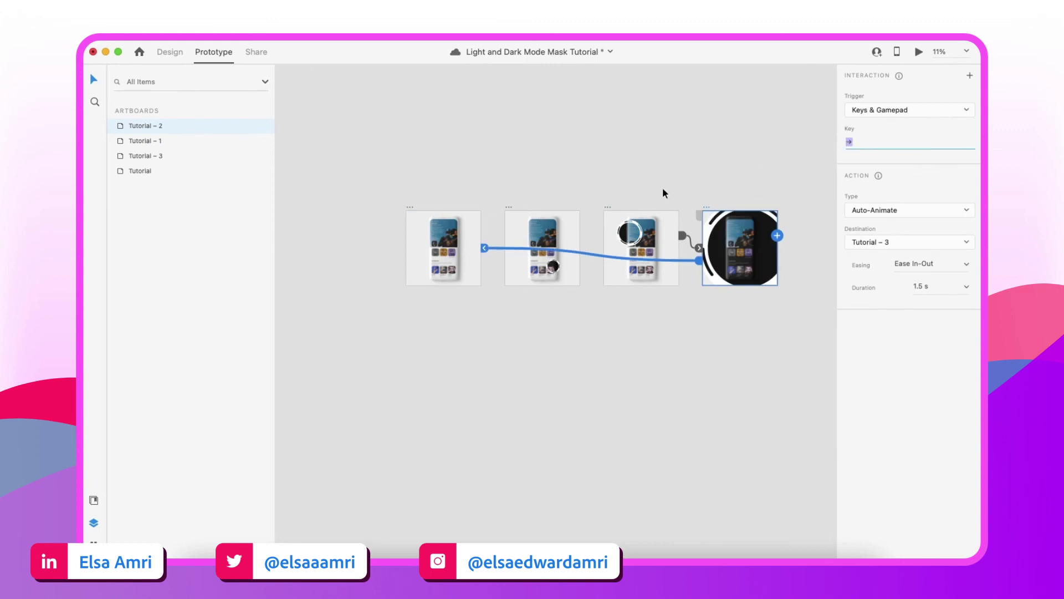
# Preview the prototype from Tutorial – 1 through Tutorial – 2 and back to Tutorial – 3.
pyautogui.click(605, 208)
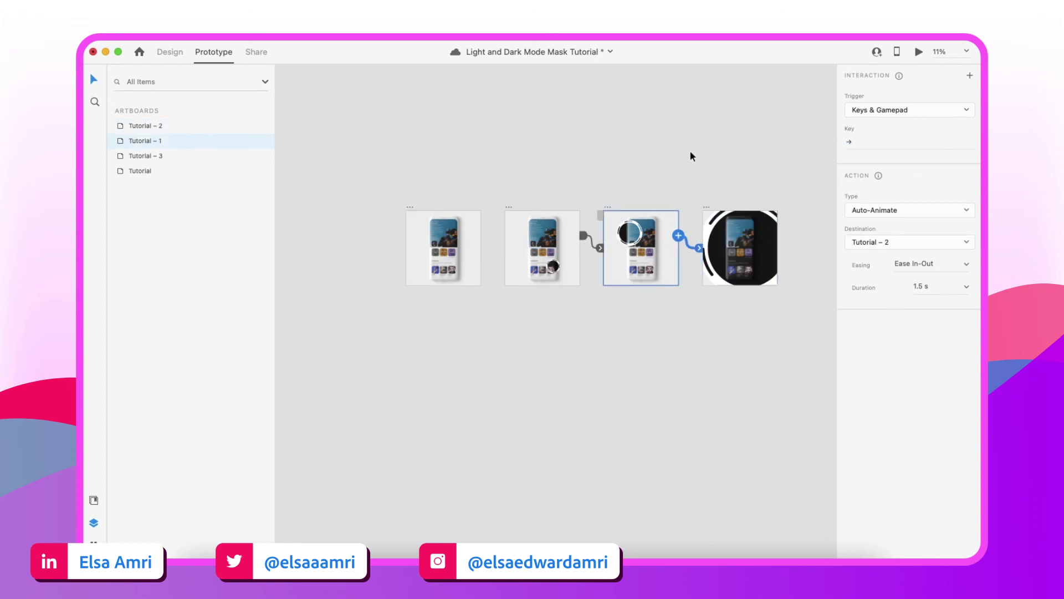
pyautogui.click(917, 51)
pyautogui.press('Right')
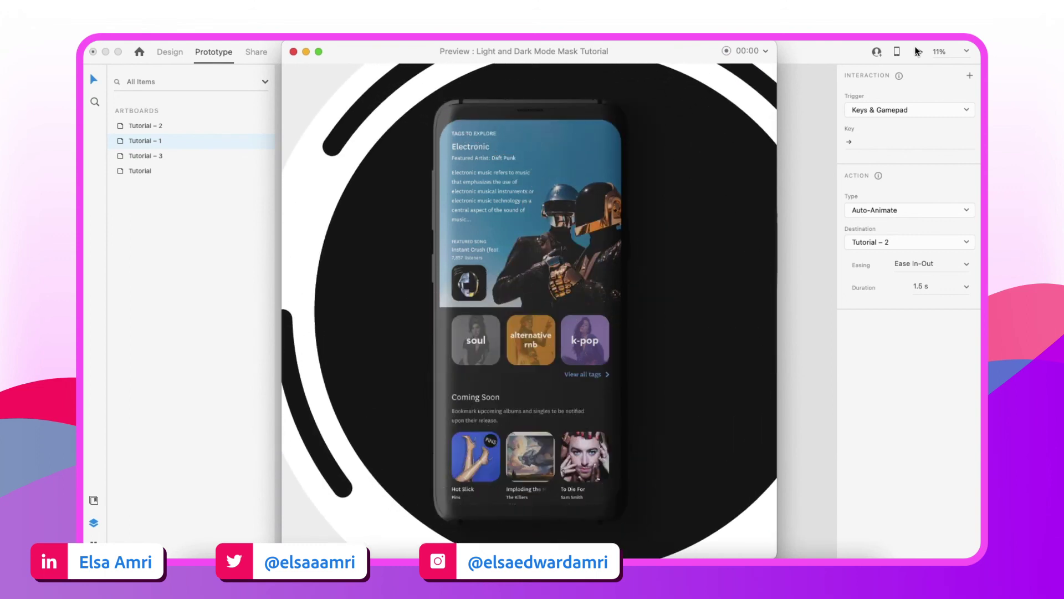
pyautogui.press('Right')
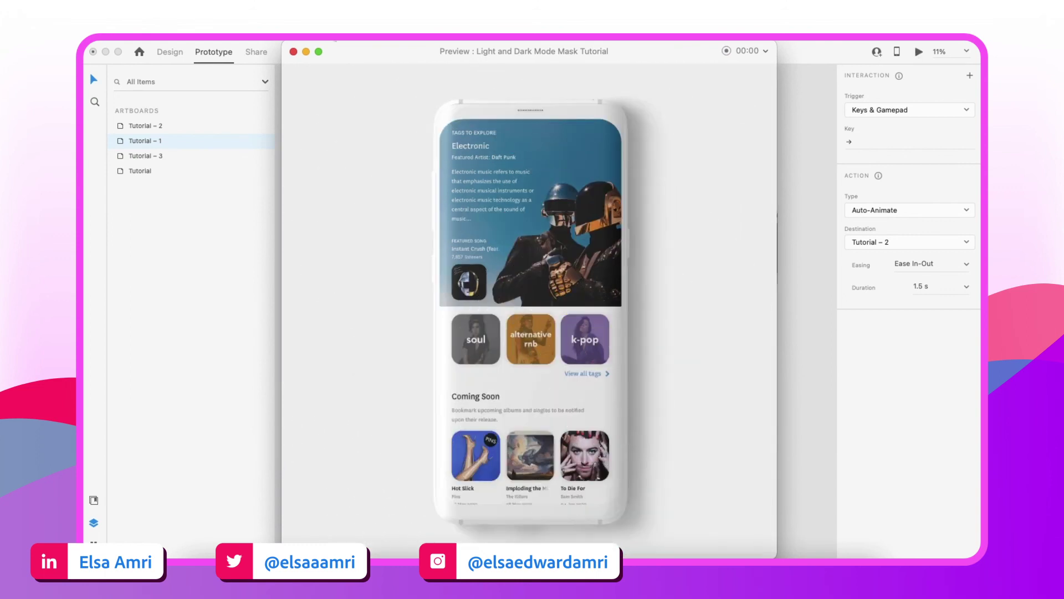
pyautogui.click(292, 52)
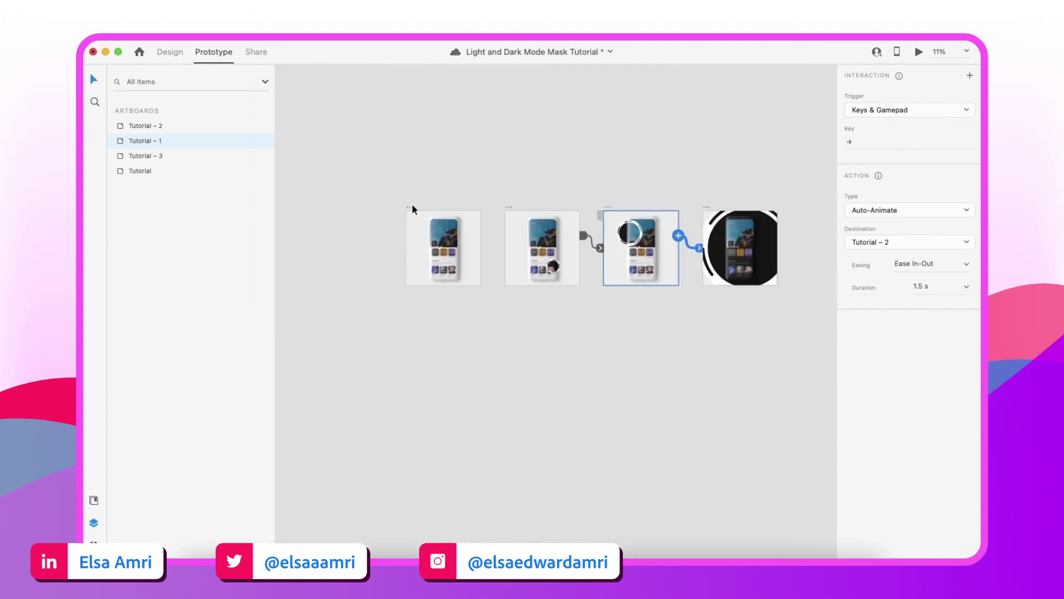
# Play the whole prototype loop in the preview, starting from the Tutorial – 3 artboard.
pyautogui.click(412, 206)
pyautogui.scroll(1, 698, 195)
pyautogui.hscroll(1, 698, 194)
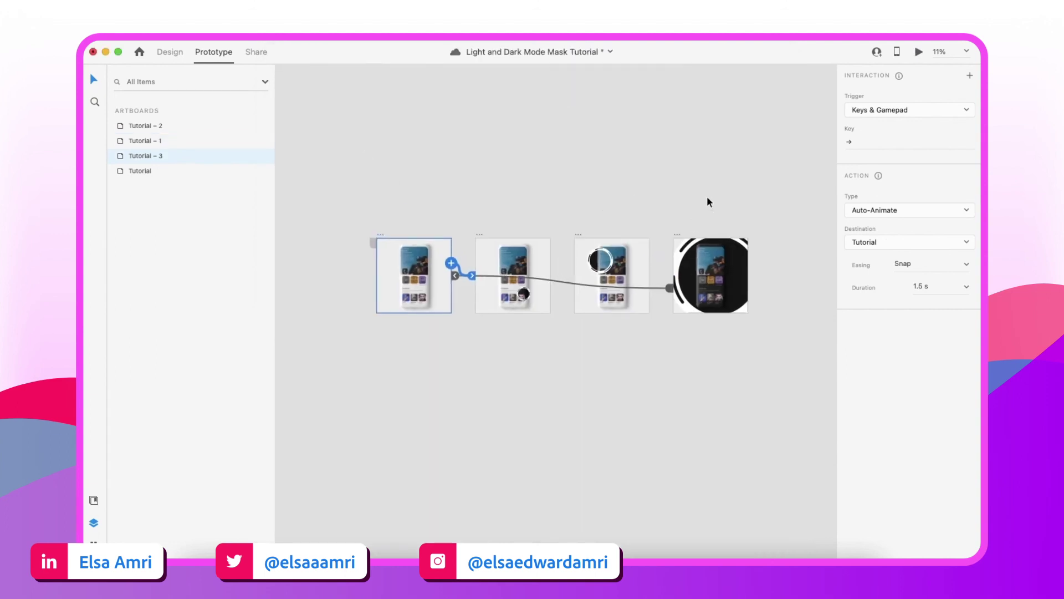
pyautogui.click(918, 52)
pyautogui.press('Right')
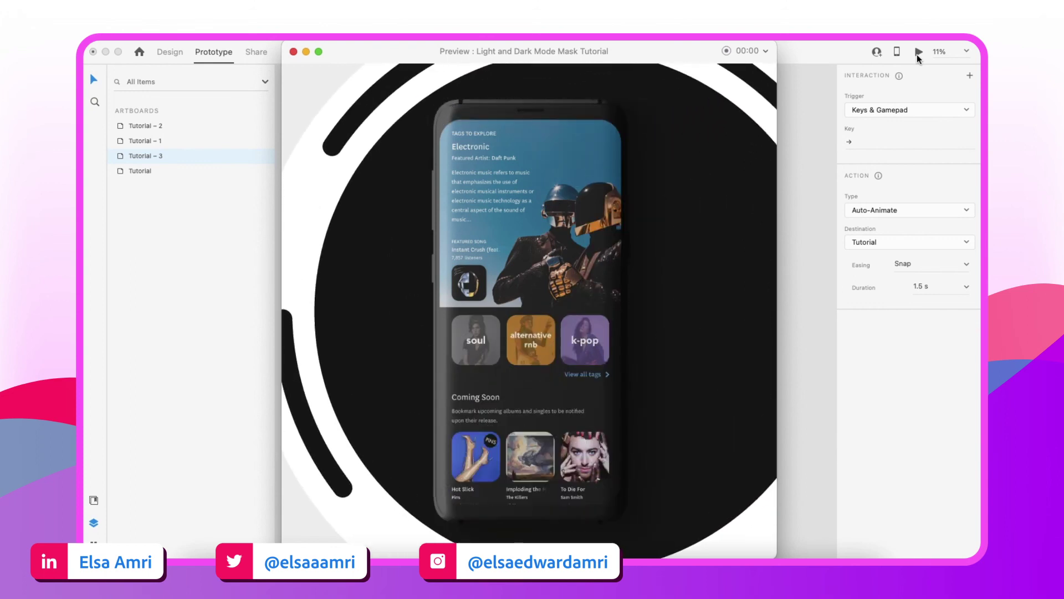
pyautogui.press('Right')
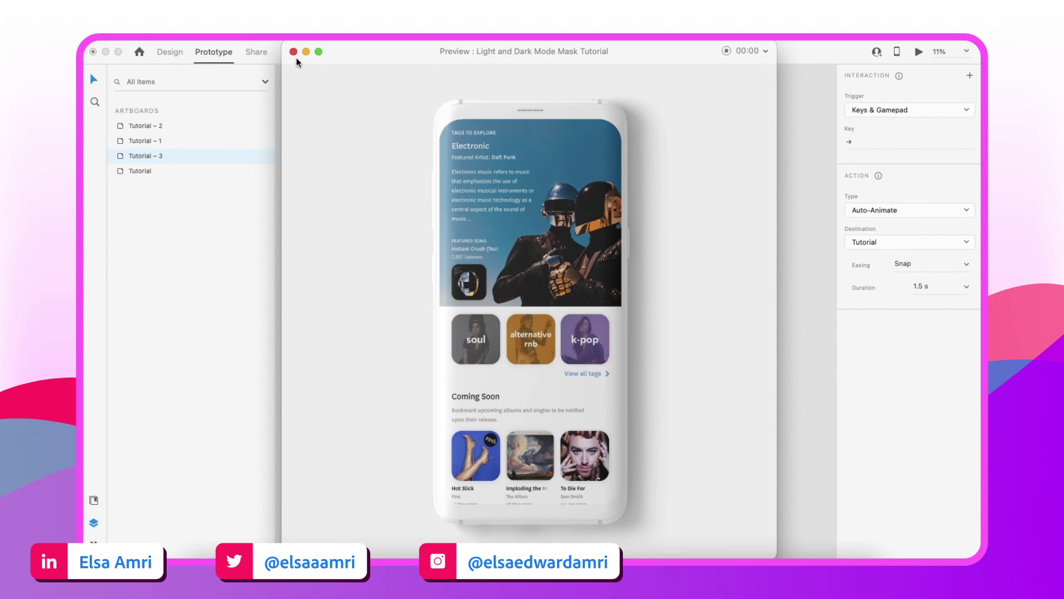
pyautogui.moveTo(364, 51); pyautogui.dragTo(391, 50)
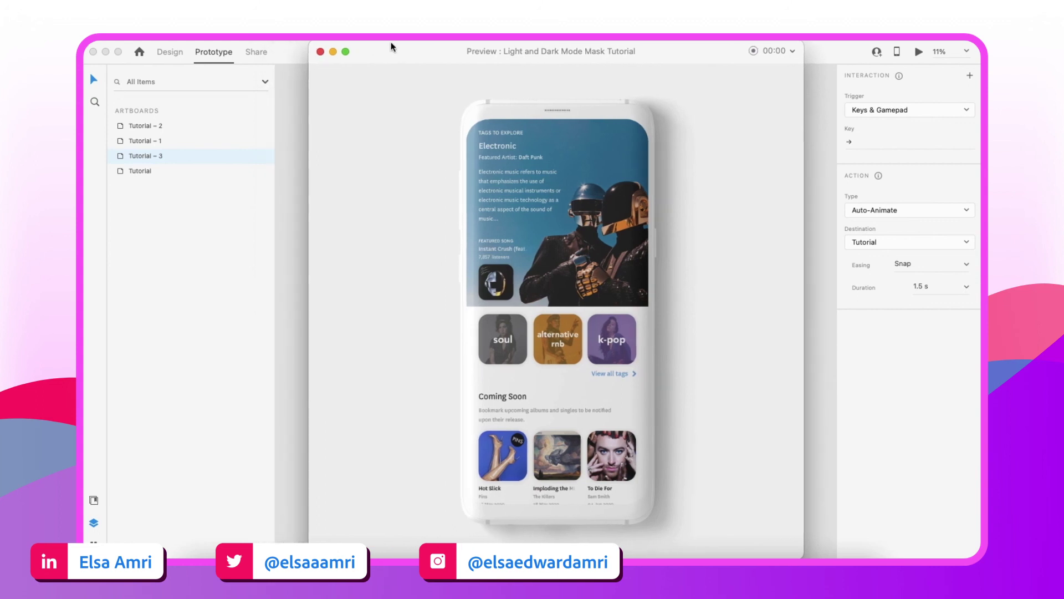